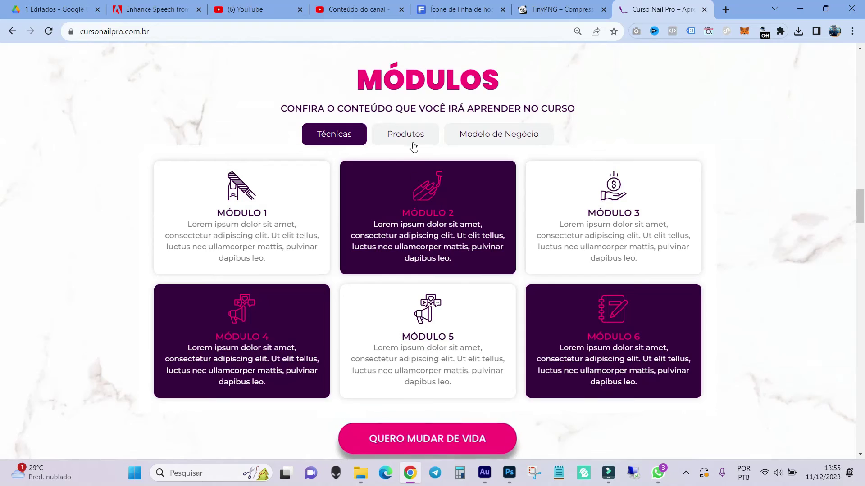
Step: Look through the Técnicas, Produtos and Modelo de Negócio content sets in the Módulos section of the published course page
{"action": "left_click", "coordinate": [413, 143]}
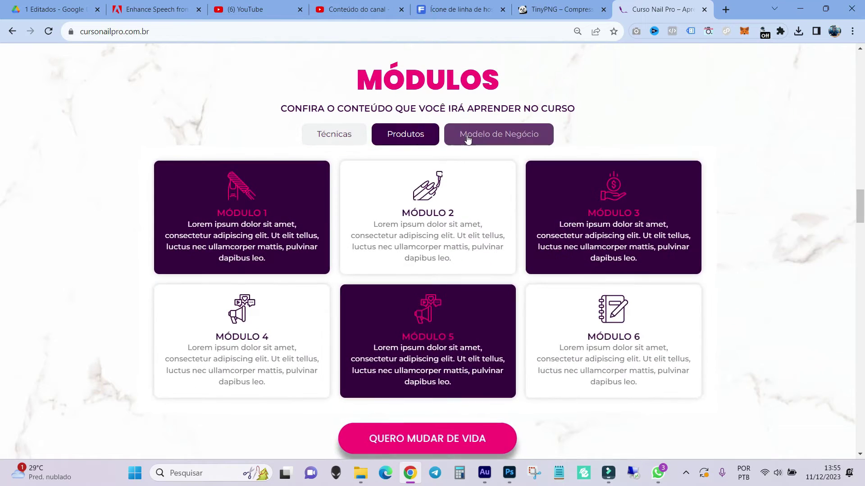
{"action": "left_click", "coordinate": [468, 139]}
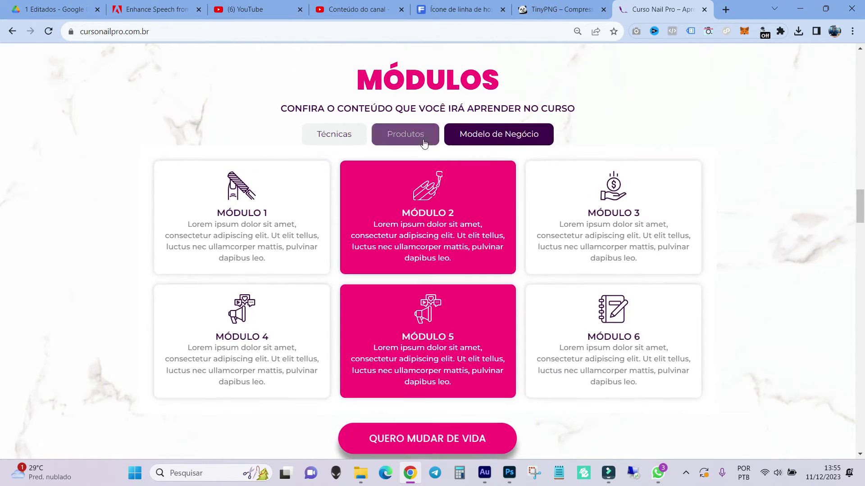
{"action": "left_click", "coordinate": [423, 144]}
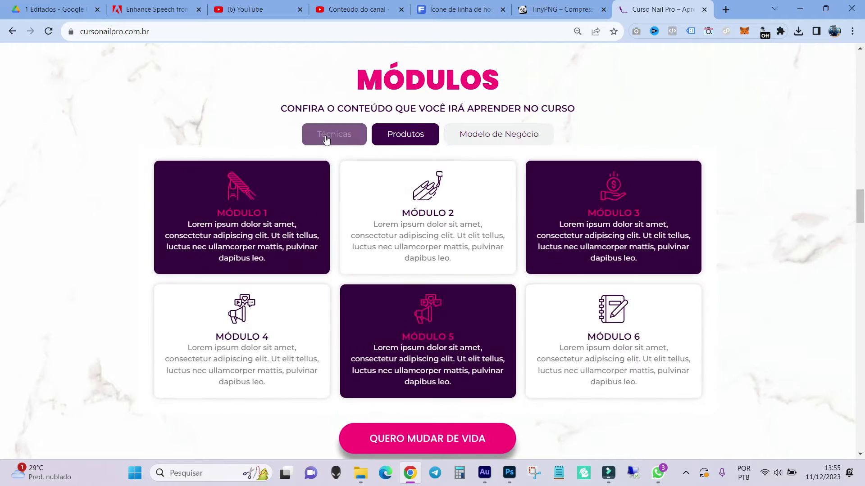
{"action": "left_click", "coordinate": [327, 140]}
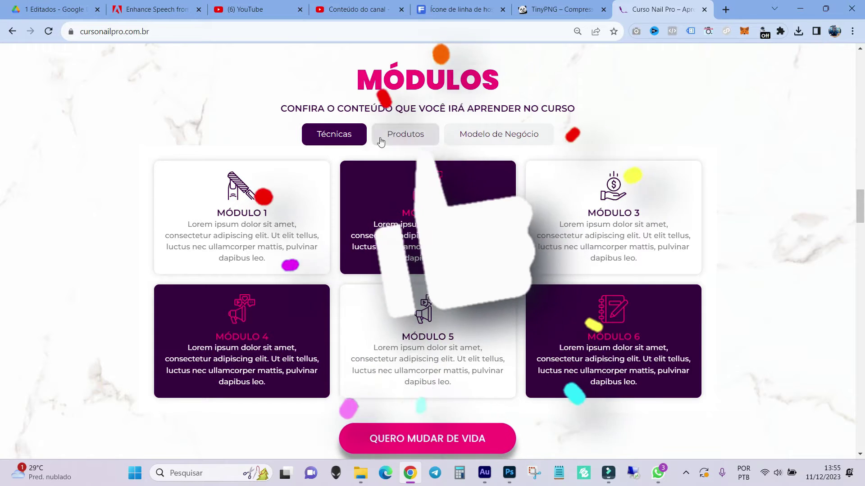
{"action": "left_click", "coordinate": [380, 141]}
{"action": "left_click", "coordinate": [471, 131]}
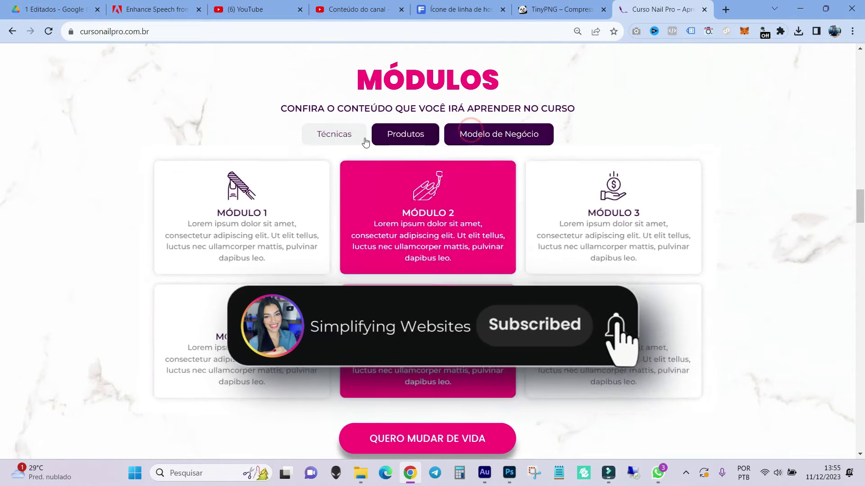
{"action": "left_click", "coordinate": [364, 141]}
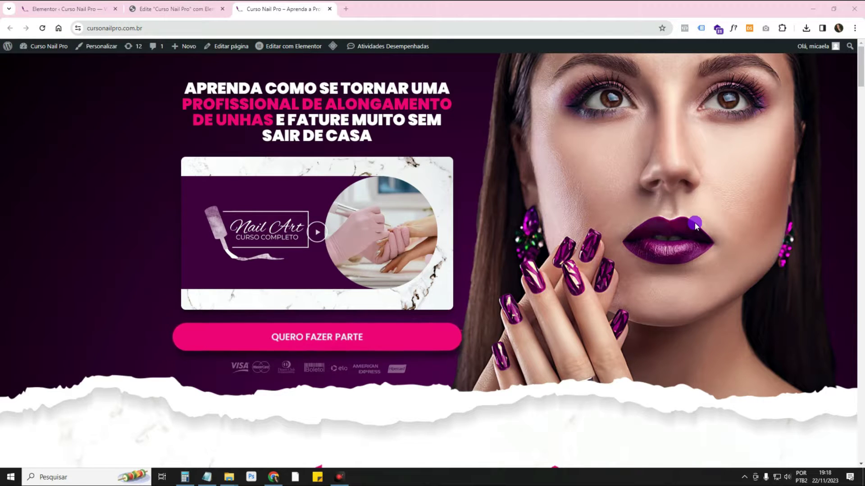
Step: Add a single-column Flexbox container with downward direction at the end of the page in the Elementor editor
{"action": "left_click", "coordinate": [180, 9]}
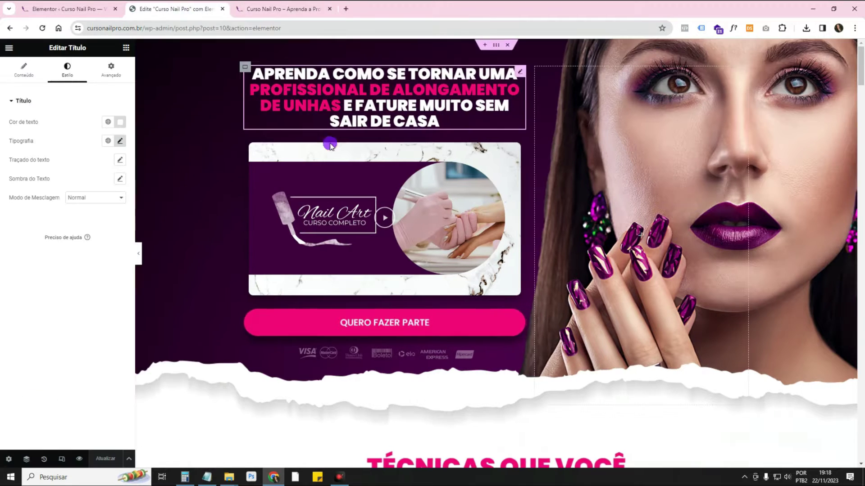
{"action": "scroll", "coordinate": [500, 199], "scroll_direction": "down", "scroll_amount": 7}
{"action": "scroll", "coordinate": [499, 199], "scroll_direction": "down", "scroll_amount": 5}
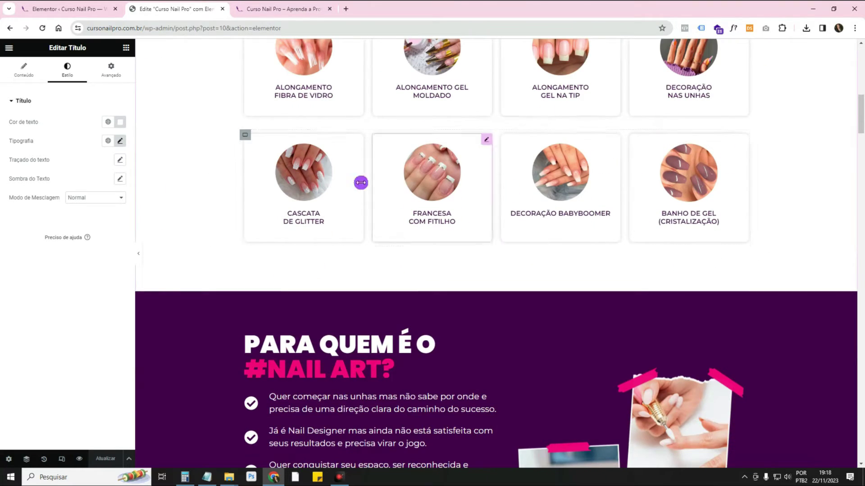
{"action": "scroll", "coordinate": [601, 220], "scroll_direction": "down", "scroll_amount": 12}
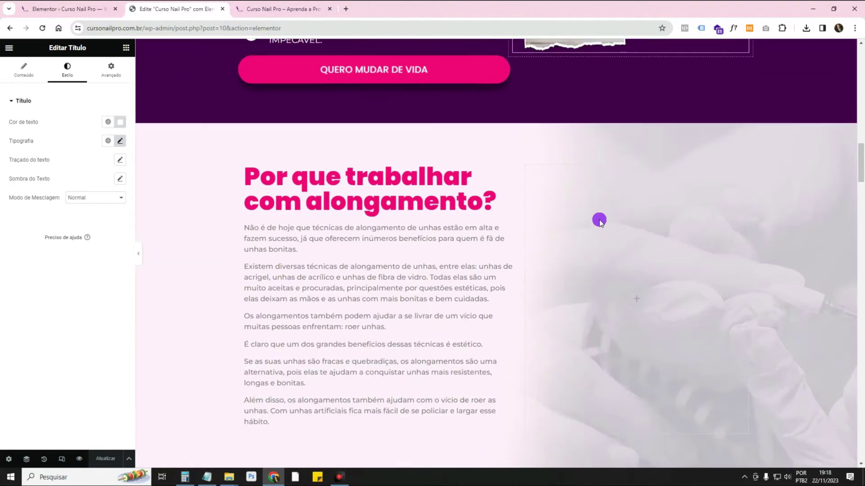
{"action": "scroll", "coordinate": [599, 221], "scroll_direction": "down", "scroll_amount": 15}
{"action": "left_click", "coordinate": [488, 397]}
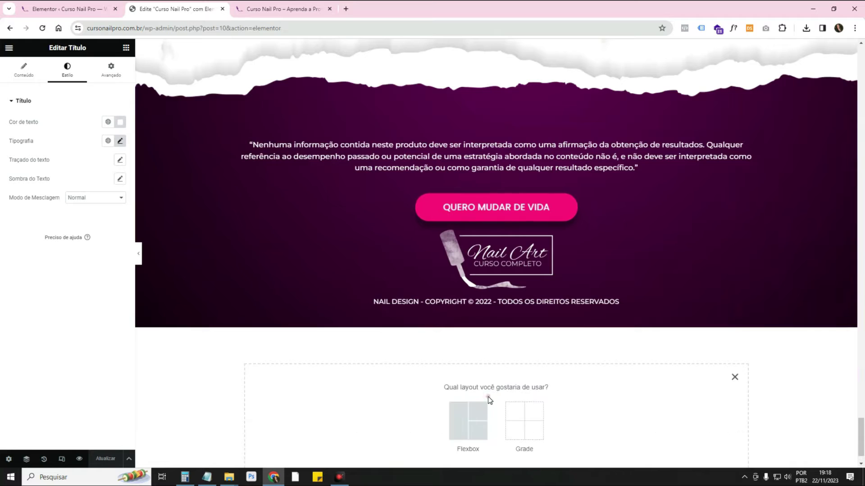
{"action": "left_click", "coordinate": [483, 407]}
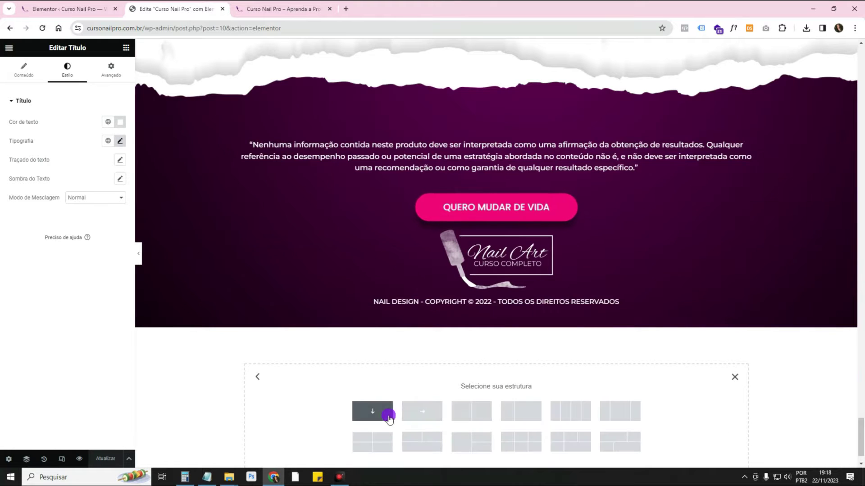
{"action": "left_click", "coordinate": [372, 411]}
{"action": "scroll", "coordinate": [621, 332], "scroll_direction": "down", "scroll_amount": 1}
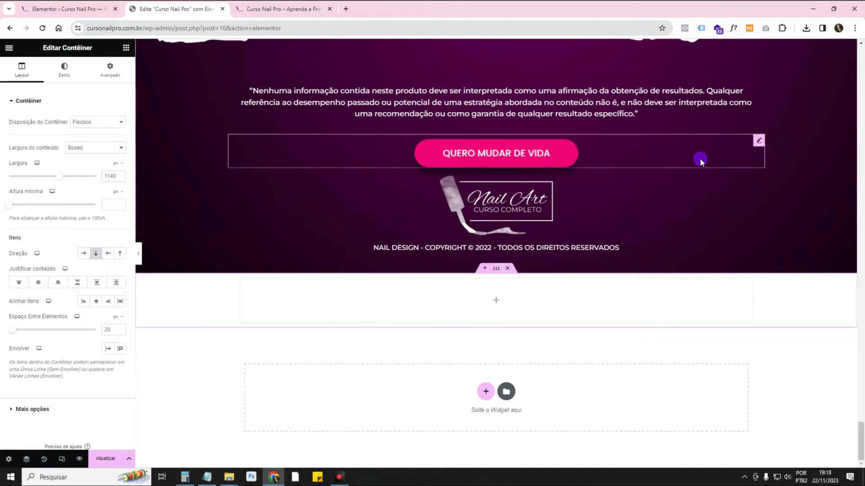
Step: Set the Elementos aninhados experiment to Ativo in Elementor's feature settings and check the Contêiner Flexível setting
{"action": "left_click", "coordinate": [95, 11]}
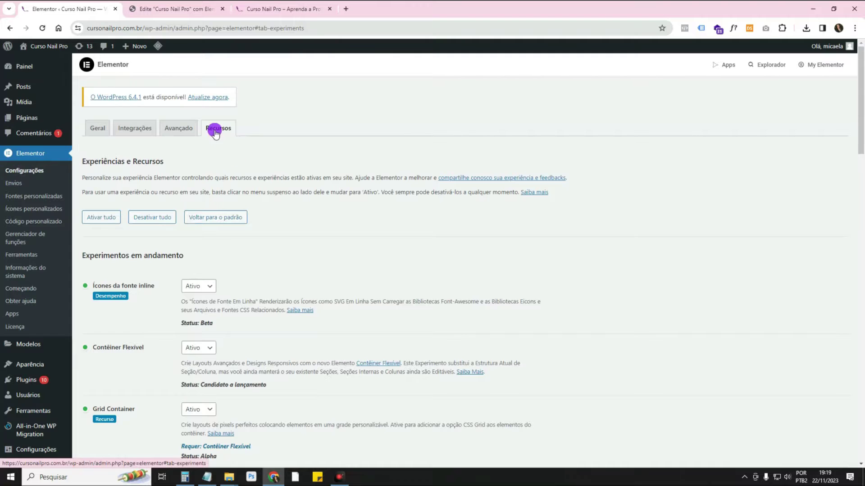
{"action": "scroll", "coordinate": [318, 235], "scroll_direction": "down", "scroll_amount": 5}
{"action": "scroll", "coordinate": [328, 201], "scroll_direction": "down", "scroll_amount": 2}
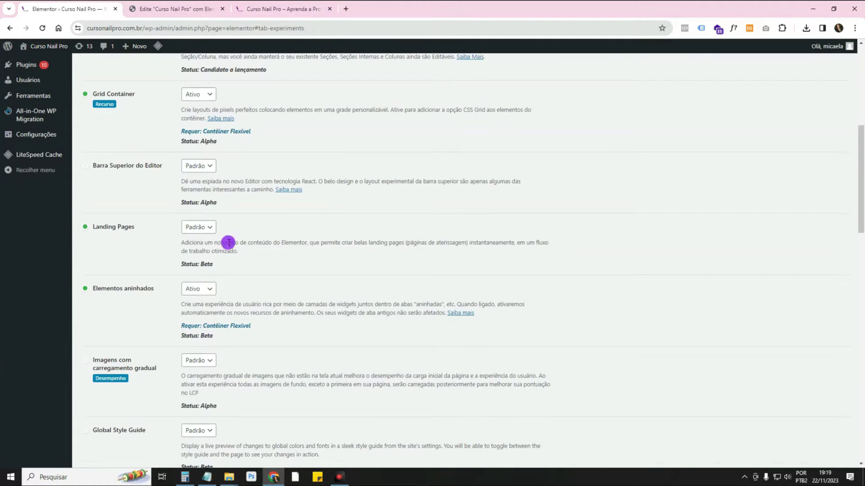
{"action": "left_click_drag", "start_coordinate": [144, 296], "coordinate": [194, 293]}
{"action": "left_click", "coordinate": [193, 293]}
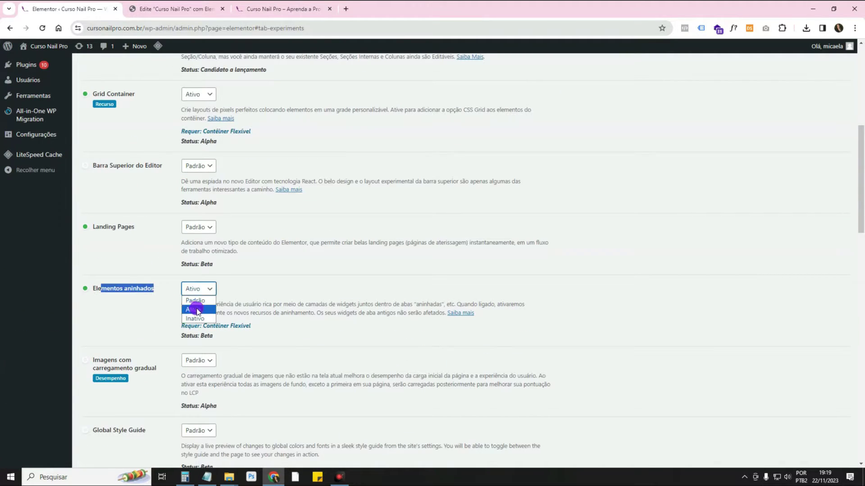
{"action": "left_click", "coordinate": [194, 310]}
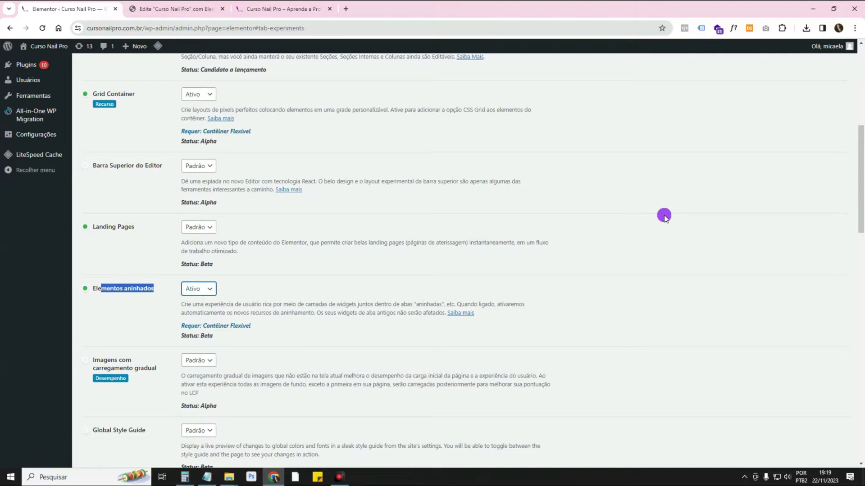
{"action": "scroll", "coordinate": [664, 216], "scroll_direction": "up", "scroll_amount": 3}
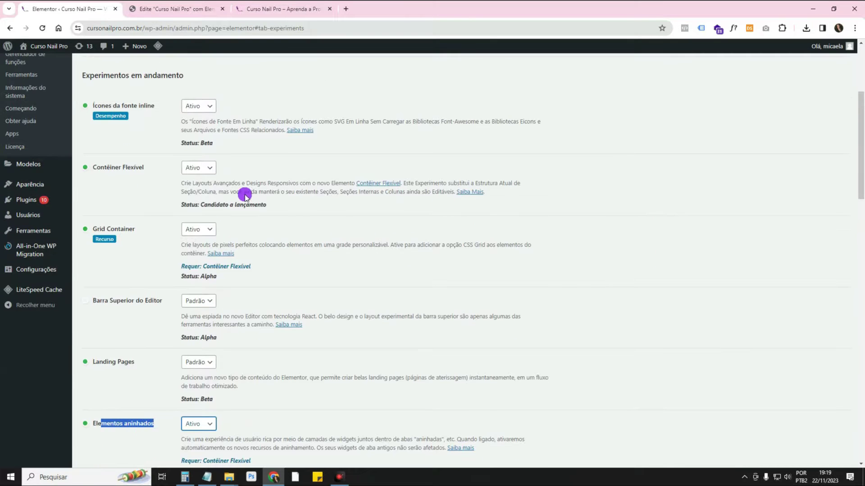
{"action": "left_click_drag", "start_coordinate": [92, 174], "coordinate": [122, 179]}
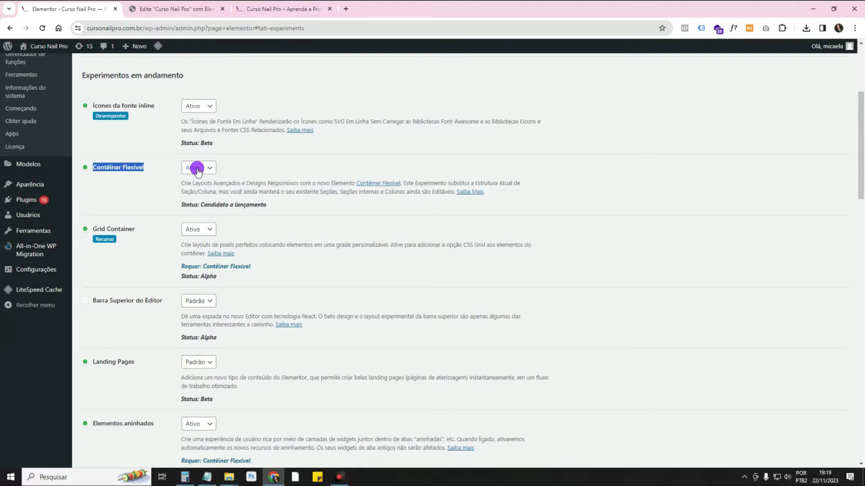
Step: Examine the Flexbox structure choices for a new container in the page editor and the remaining Elementor feature settings
{"action": "left_click", "coordinate": [266, 9]}
{"action": "left_click", "coordinate": [205, 9]}
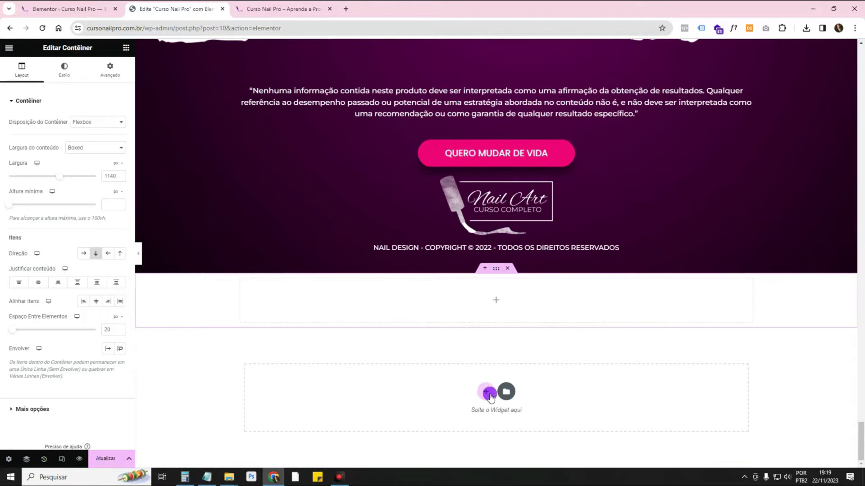
{"action": "left_click", "coordinate": [487, 395]}
{"action": "left_click", "coordinate": [480, 408]}
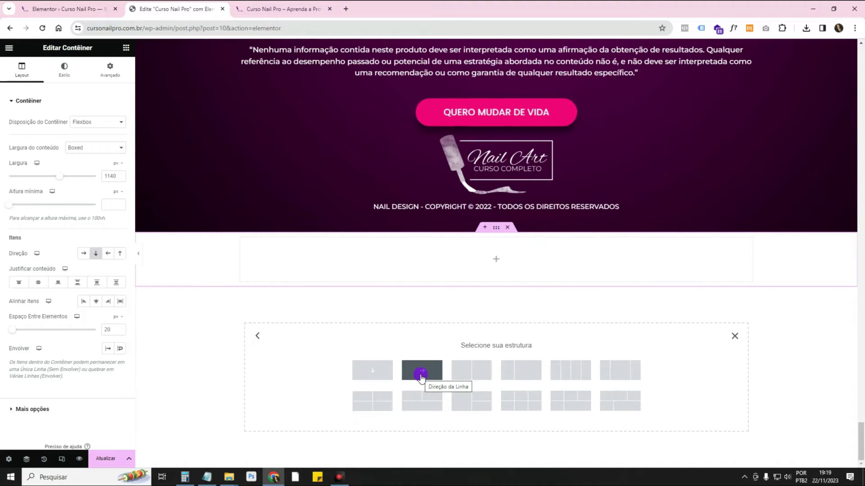
{"action": "left_click", "coordinate": [734, 337]}
{"action": "left_click", "coordinate": [90, 9]}
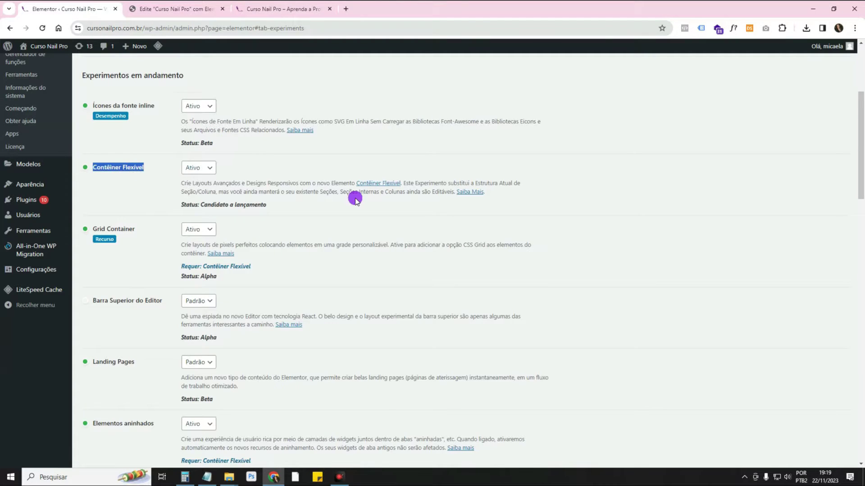
{"action": "scroll", "coordinate": [355, 199], "scroll_direction": "down", "scroll_amount": 3}
{"action": "scroll", "coordinate": [212, 315], "scroll_direction": "down", "scroll_amount": 15}
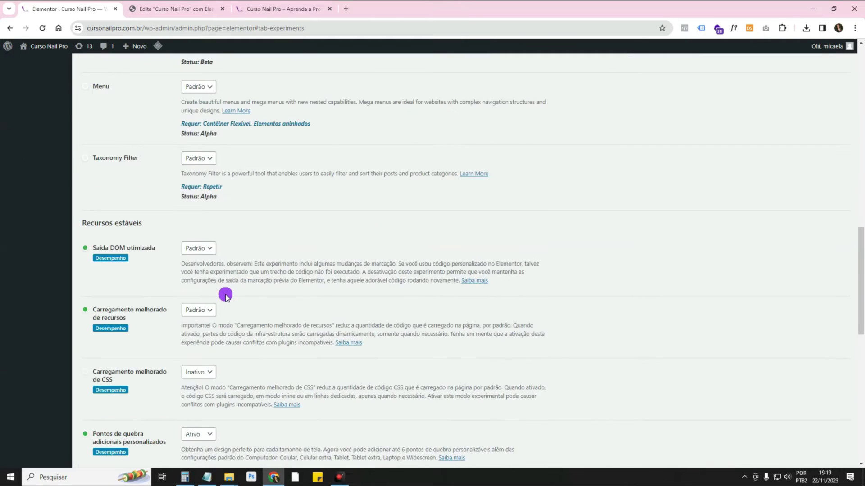
Step: Search the editor's widgets for "tabs" and place the Abas widget in the empty container at the page's end
{"action": "left_click", "coordinate": [175, 7]}
{"action": "left_click", "coordinate": [126, 48]}
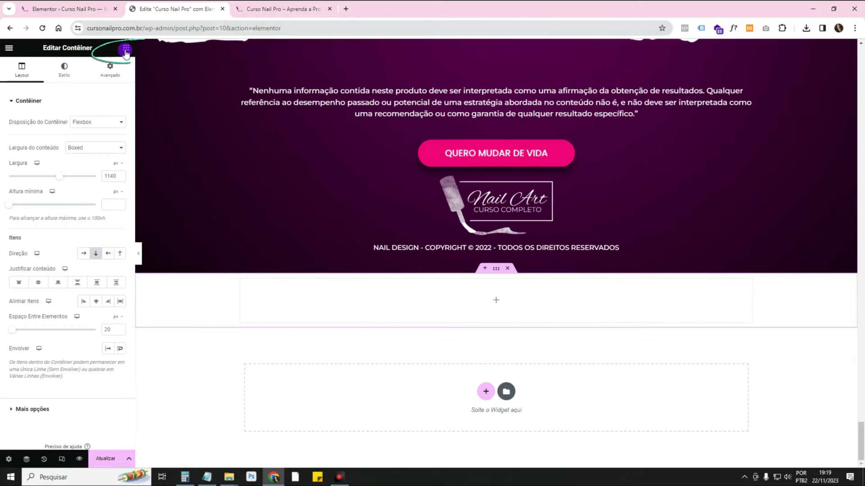
{"action": "left_click", "coordinate": [63, 87]}
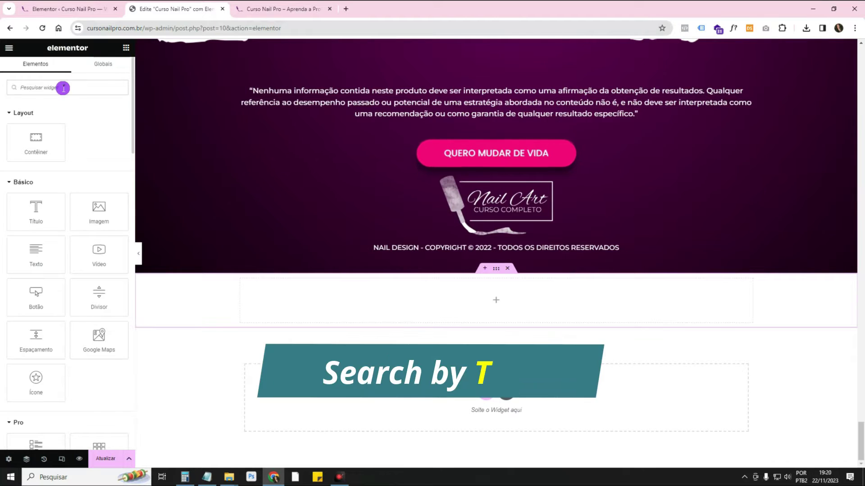
{"action": "type", "text": "tabs"}
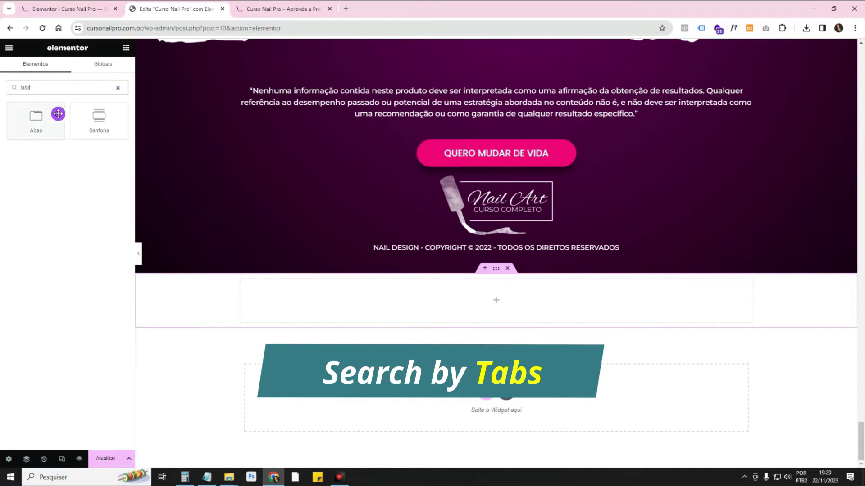
{"action": "mouse_move", "coordinate": [60, 115]}
{"action": "left_mouse_down"}
{"action": "mouse_move", "coordinate": [499, 407]}
{"action": "mouse_move", "coordinate": [499, 299]}
{"action": "left_mouse_up"}
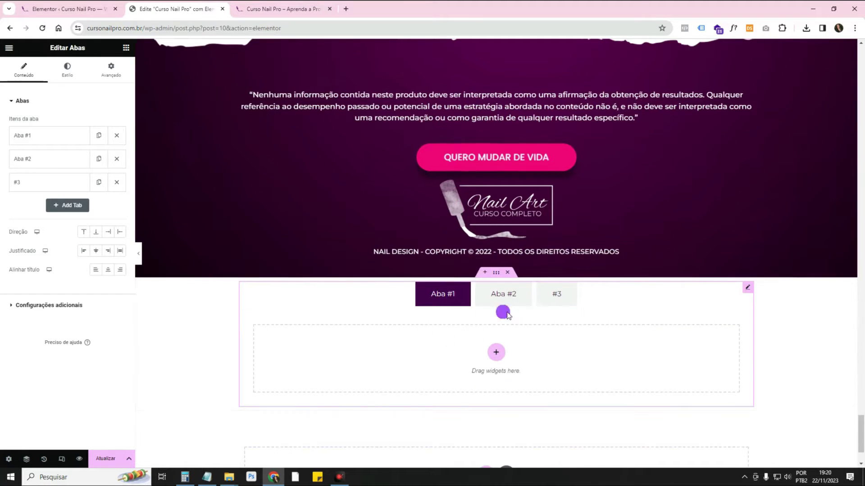
Step: Examine the FAQ accordion without the editing panel by expanding and collapsing several of its questions
{"action": "scroll", "coordinate": [177, 287], "scroll_direction": "up", "scroll_amount": 3}
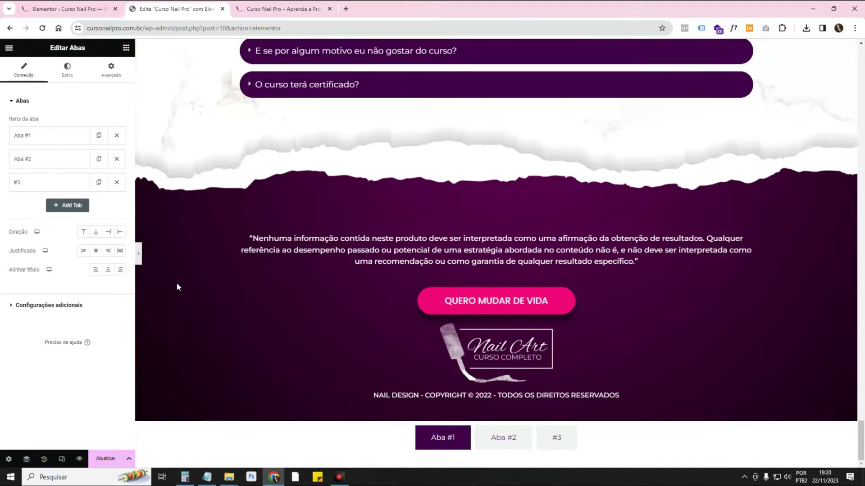
{"action": "left_click", "coordinate": [138, 254]}
{"action": "scroll", "coordinate": [367, 293], "scroll_direction": "up", "scroll_amount": 5}
{"action": "left_click", "coordinate": [227, 122]}
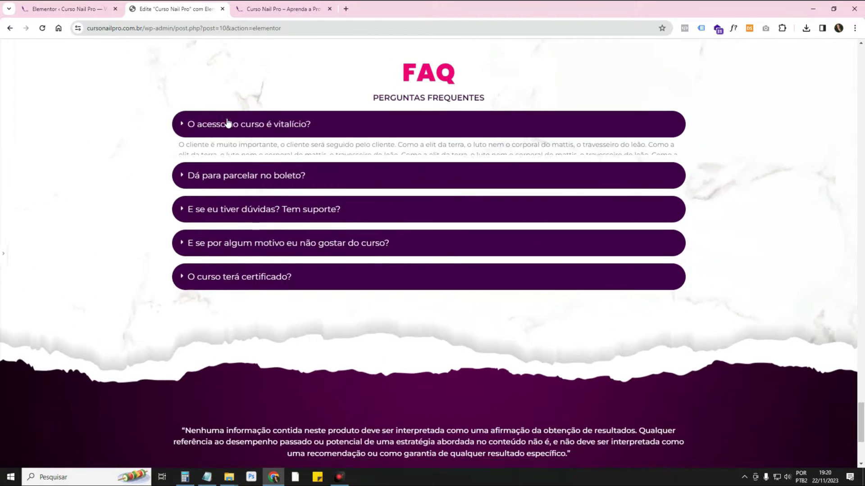
{"action": "left_click", "coordinate": [245, 126]}
{"action": "left_click", "coordinate": [266, 218]}
{"action": "left_click", "coordinate": [266, 218]}
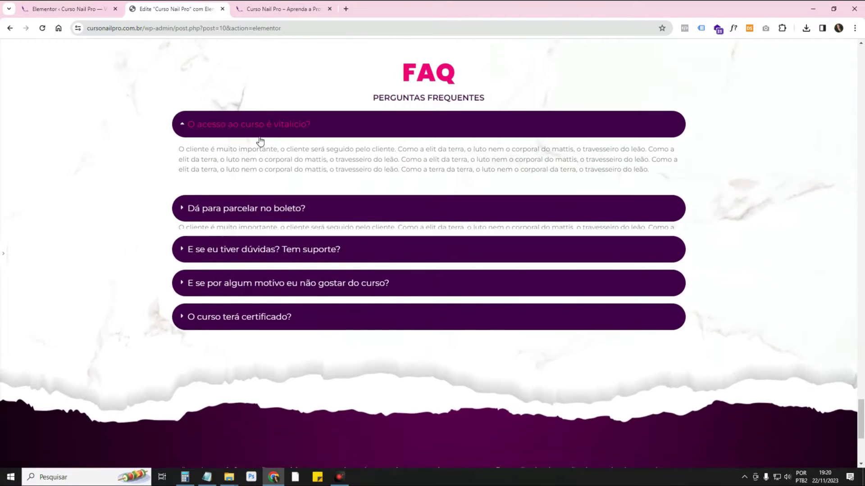
{"action": "left_click", "coordinate": [259, 135]}
{"action": "left_click", "coordinate": [9, 247]}
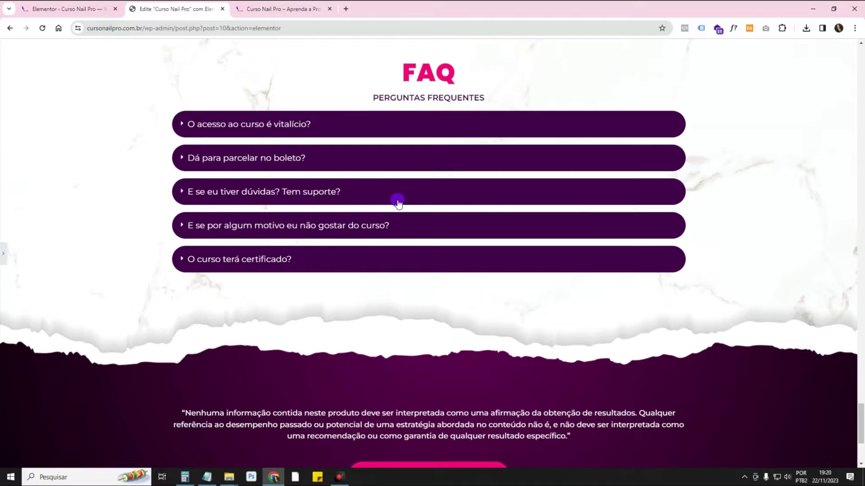
Step: Copy the Abas widget at the page's end and delete the container that holds it
{"action": "scroll", "coordinate": [507, 215], "scroll_direction": "down", "scroll_amount": 9}
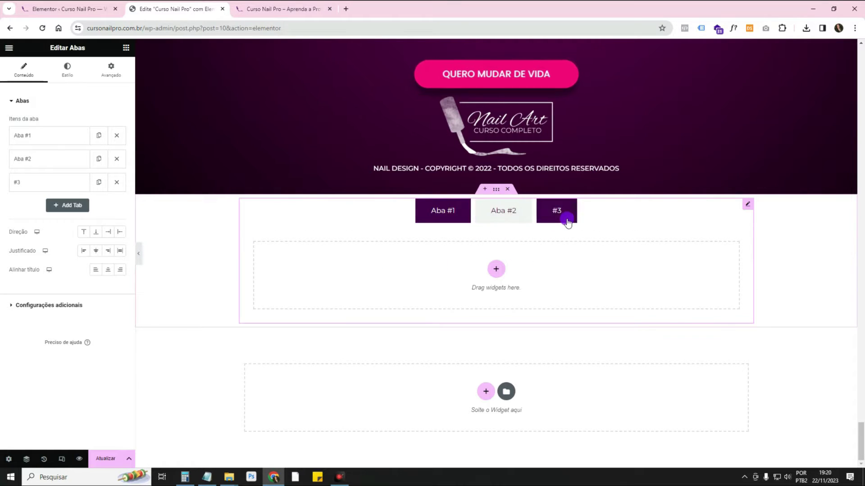
{"action": "right_click", "coordinate": [747, 205]}
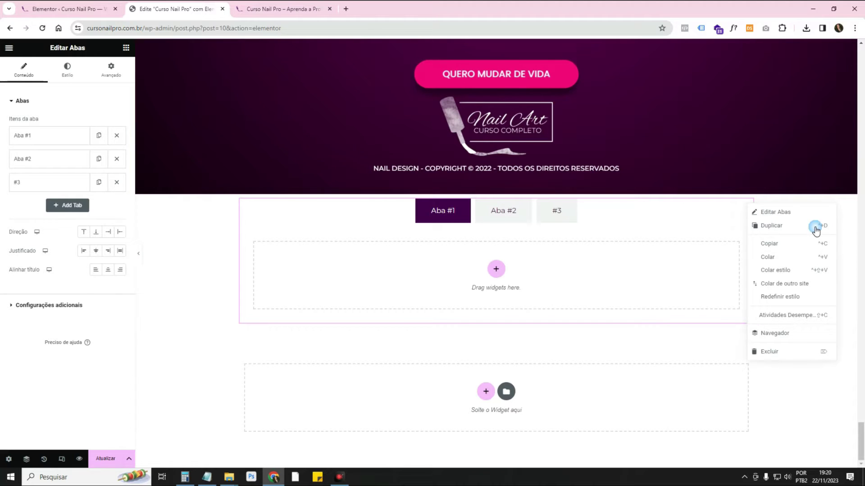
{"action": "left_click", "coordinate": [787, 245]}
{"action": "left_click", "coordinate": [511, 191]}
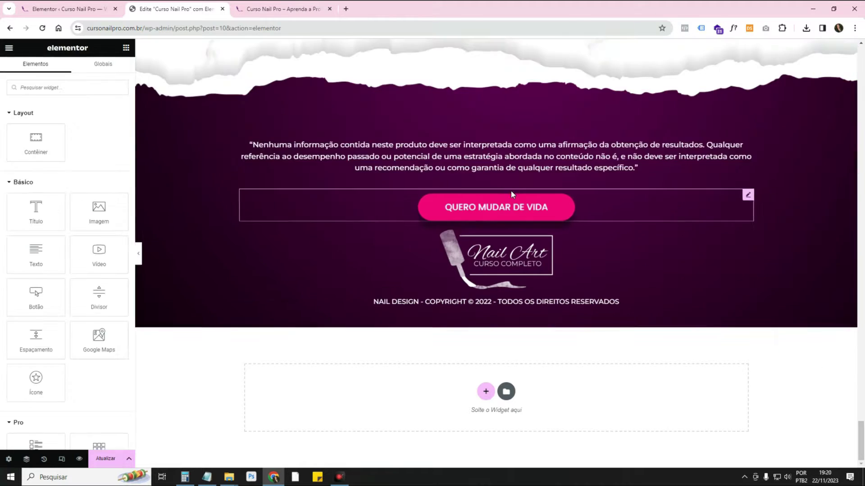
Step: Examine the published Curso Nail Pro page's sections, including the Módulos cards for modules 1 to 6
{"action": "scroll", "coordinate": [511, 193], "scroll_direction": "up", "scroll_amount": 10}
{"action": "scroll", "coordinate": [511, 191], "scroll_direction": "up", "scroll_amount": 6}
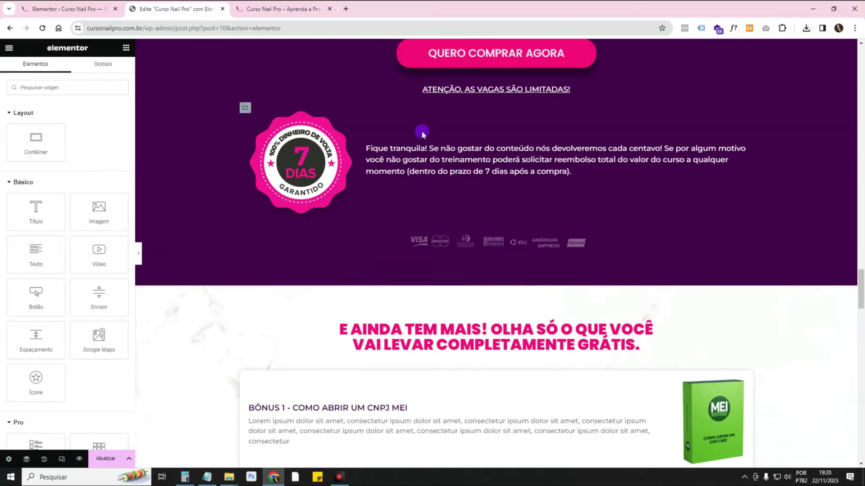
{"action": "left_click", "coordinate": [279, 8]}
{"action": "scroll", "coordinate": [295, 193], "scroll_direction": "down", "scroll_amount": 3}
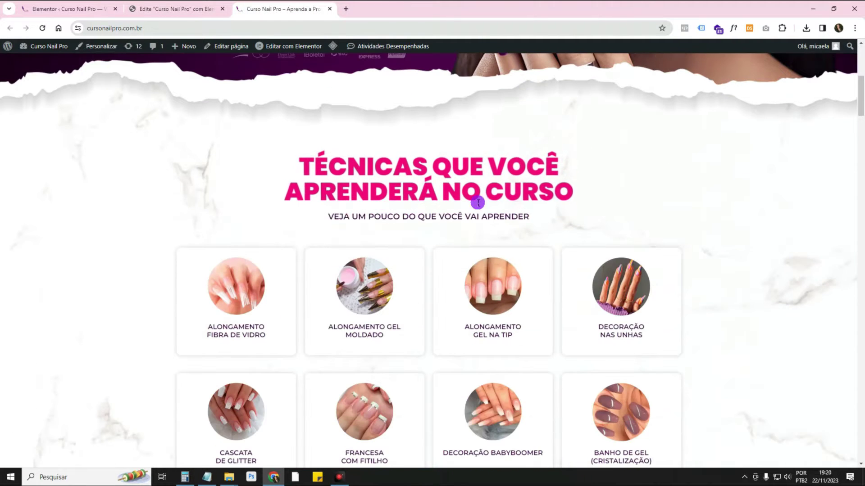
{"action": "scroll", "coordinate": [729, 215], "scroll_direction": "down", "scroll_amount": 15}
{"action": "scroll", "coordinate": [729, 216], "scroll_direction": "down", "scroll_amount": 20}
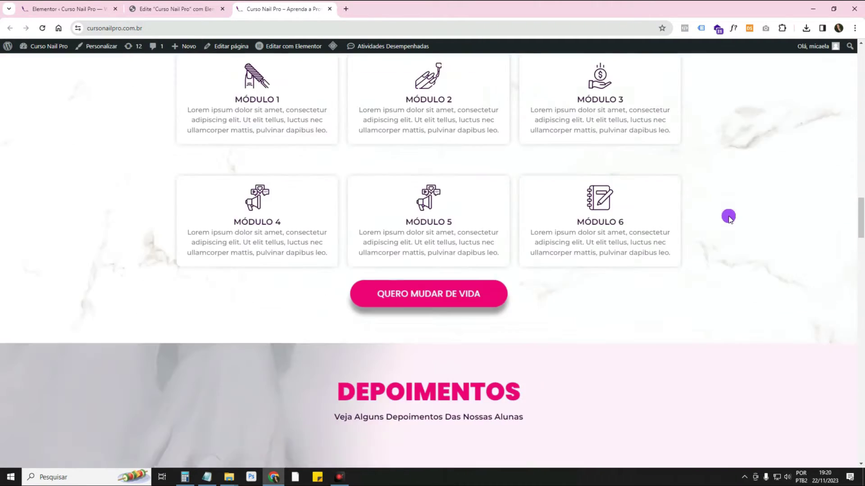
{"action": "scroll", "coordinate": [655, 227], "scroll_direction": "down", "scroll_amount": 8}
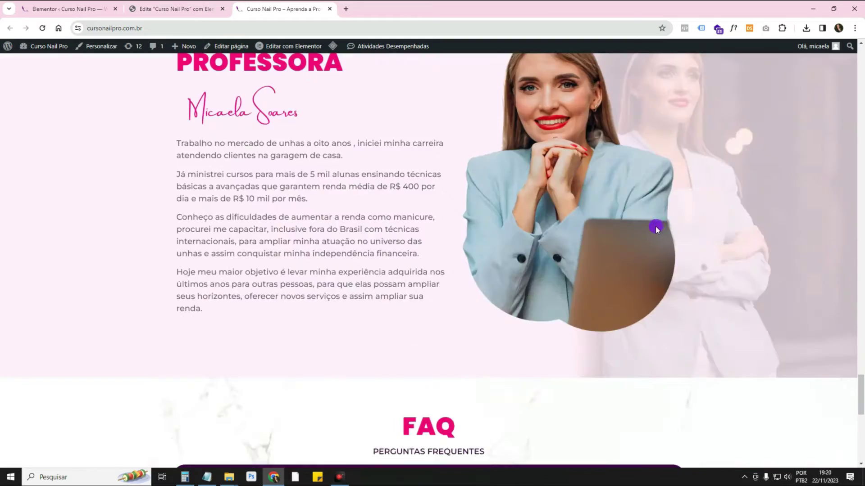
{"action": "scroll", "coordinate": [655, 226], "scroll_direction": "up", "scroll_amount": 20}
{"action": "scroll", "coordinate": [656, 226], "scroll_direction": "up", "scroll_amount": 7}
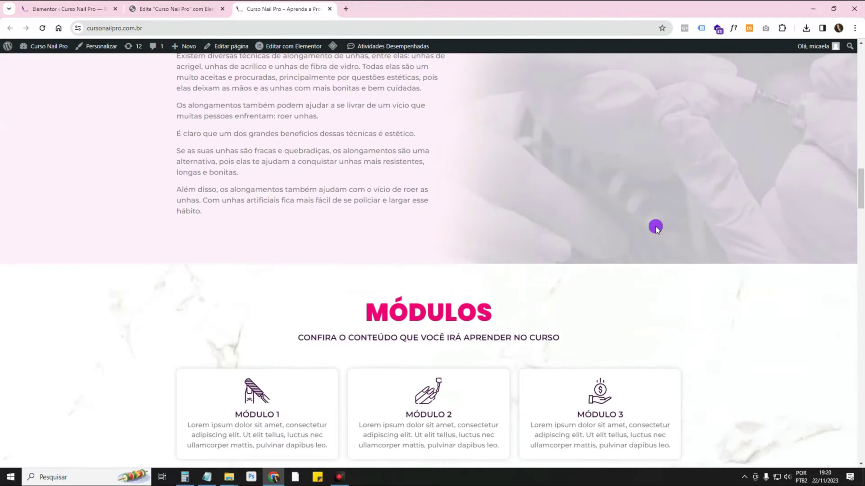
{"action": "scroll", "coordinate": [655, 226], "scroll_direction": "down", "scroll_amount": 4}
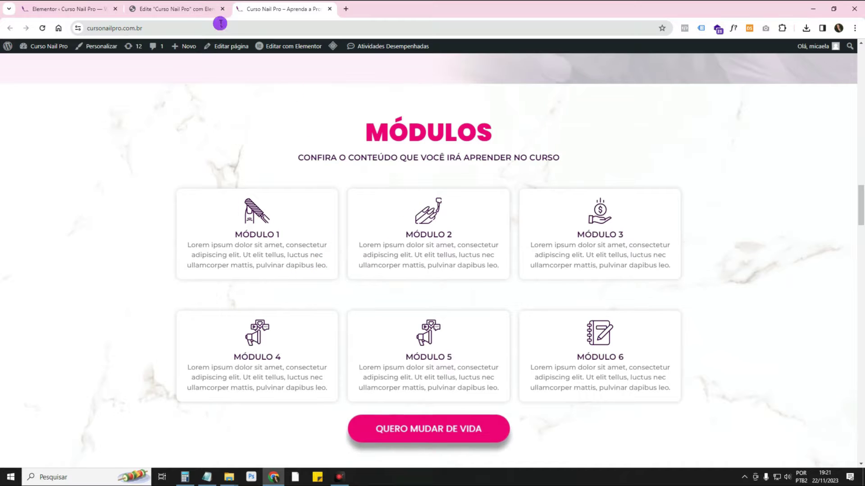
Step: Search the page editor's widgets for "tabs" and place the Abas widget directly below the Módulos section's subtitle
{"action": "left_click", "coordinate": [212, 9]}
{"action": "scroll", "coordinate": [604, 235], "scroll_direction": "down", "scroll_amount": 3}
{"action": "scroll", "coordinate": [605, 235], "scroll_direction": "up", "scroll_amount": 10}
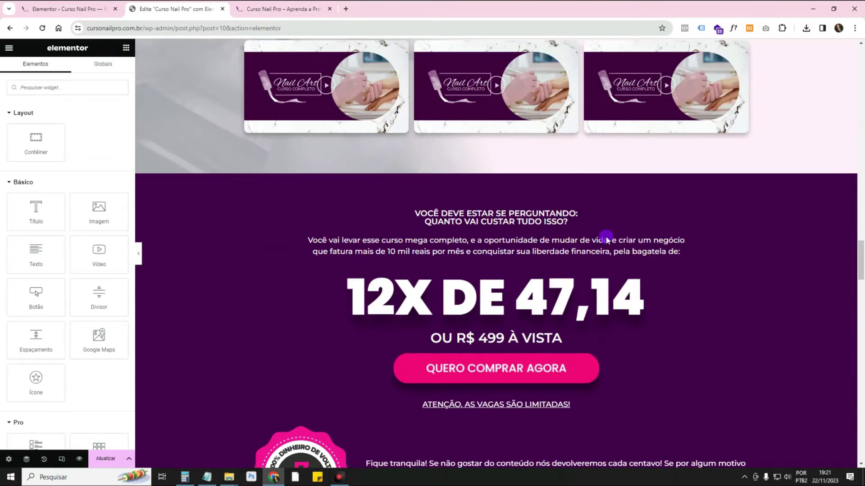
{"action": "scroll", "coordinate": [605, 239], "scroll_direction": "up", "scroll_amount": 10}
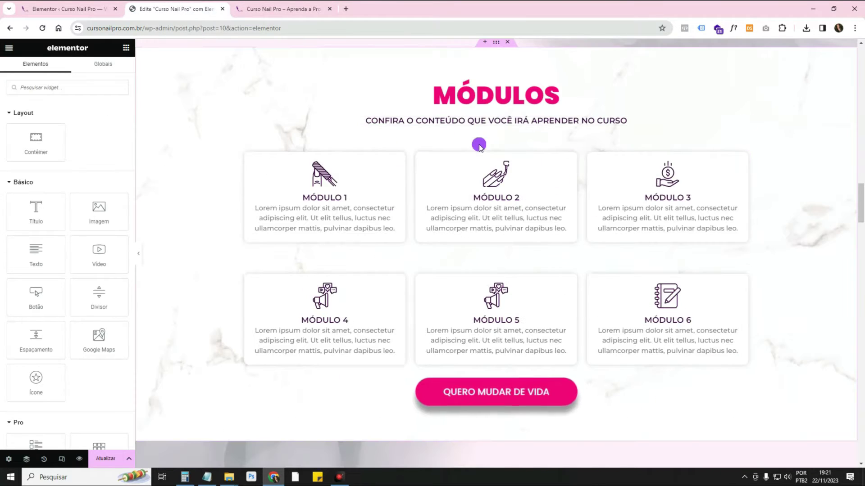
{"action": "left_click", "coordinate": [80, 88]}
{"action": "type", "text": "tabs"}
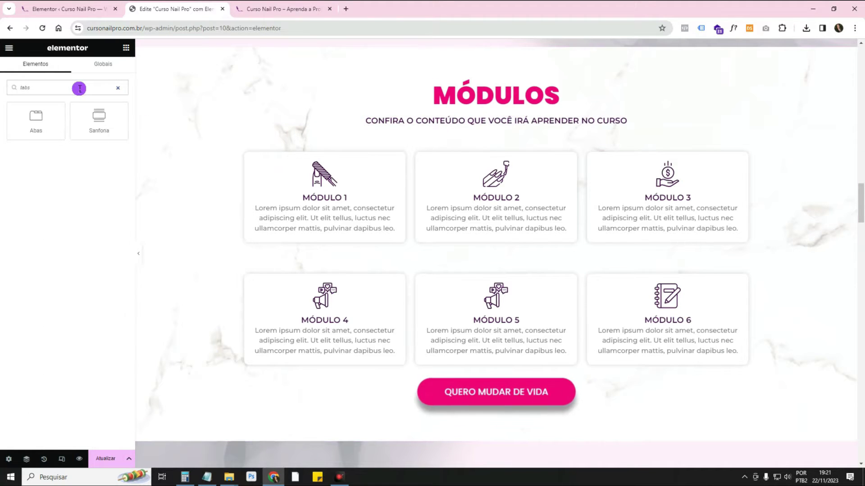
{"action": "left_click_drag", "start_coordinate": [52, 111], "coordinate": [478, 122]}
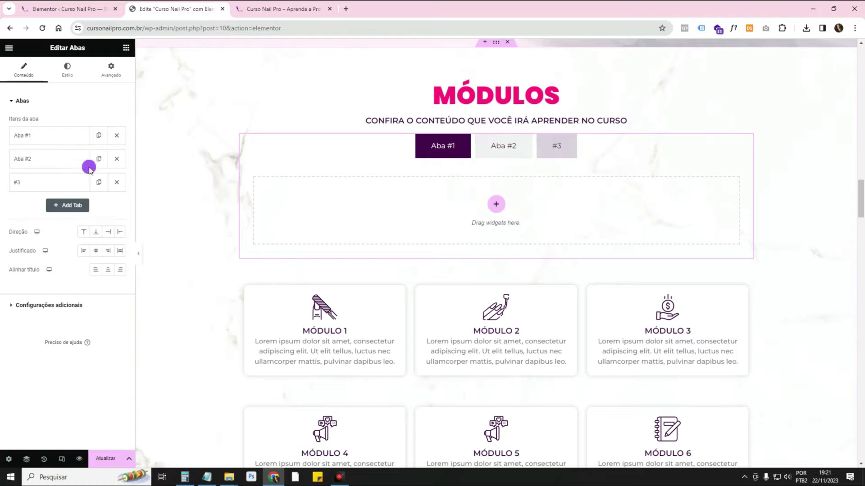
Step: Title the first tab of the Abas widget "Técnicas", including the accent
{"action": "left_click", "coordinate": [43, 135]}
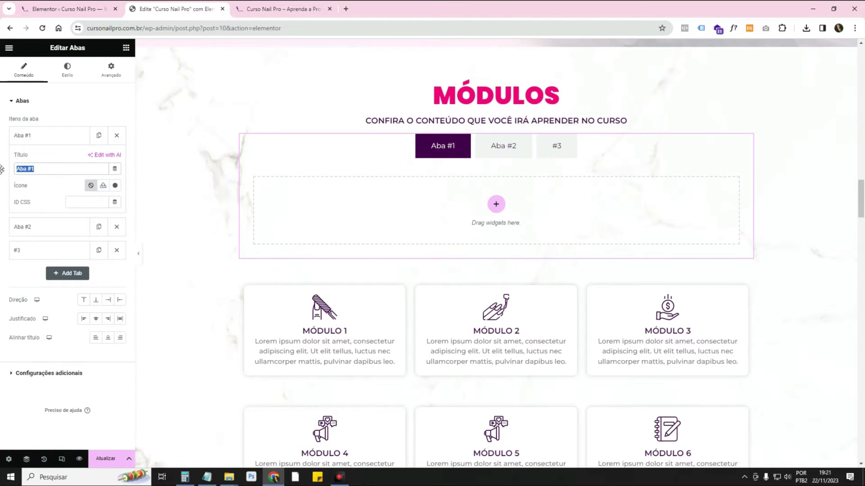
{"action": "type", "text": "Tec"}
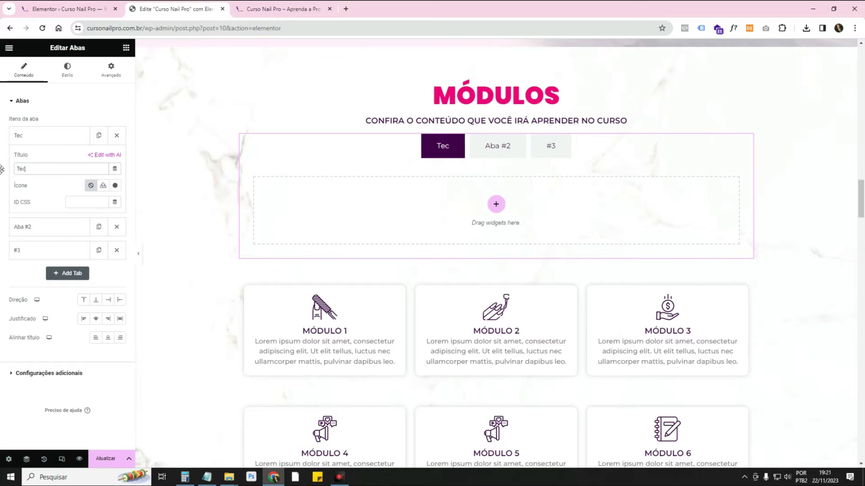
{"action": "type", "text": "nicas"}
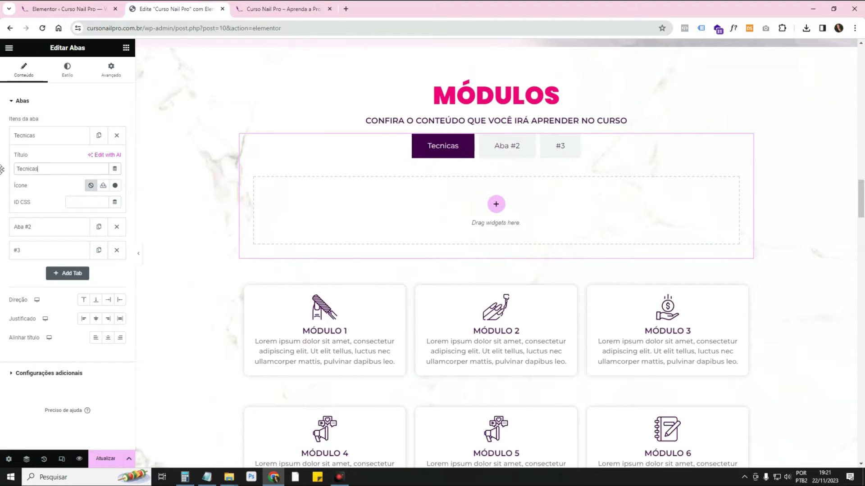
{"action": "right_click", "coordinate": [36, 177]}
{"action": "left_click", "coordinate": [45, 180]}
{"action": "left_click", "coordinate": [56, 135]}
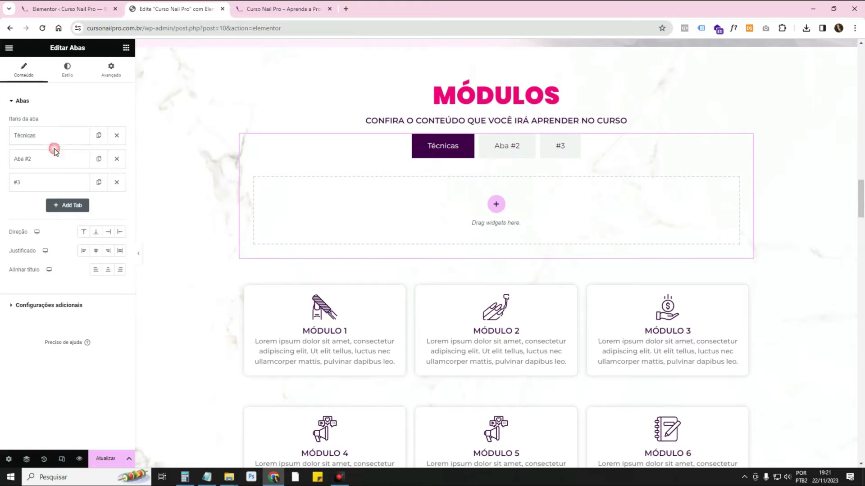
Step: Title the second tab of the Abas widget "Produtos" and the third tab "Modelo de Negócio"
{"action": "left_click", "coordinate": [52, 161]}
{"action": "left_click_drag", "start_coordinate": [25, 192], "coordinate": [35, 193]}
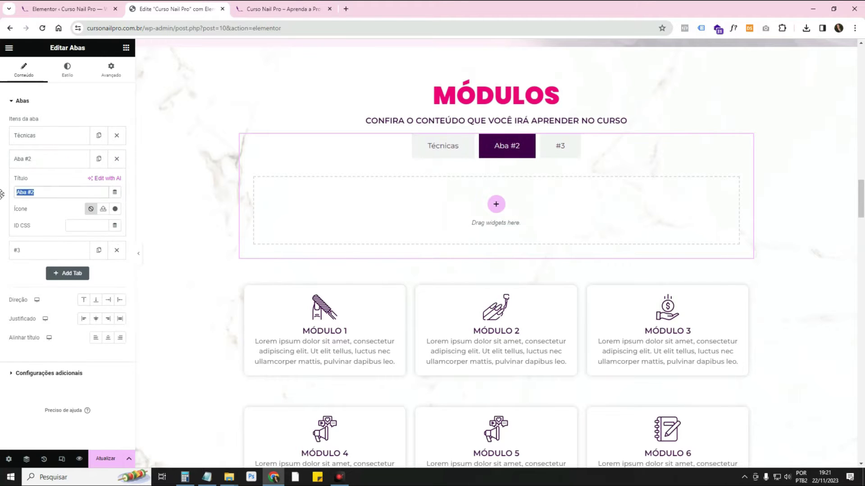
{"action": "type", "text": "Produtos"}
{"action": "left_click", "coordinate": [39, 160]}
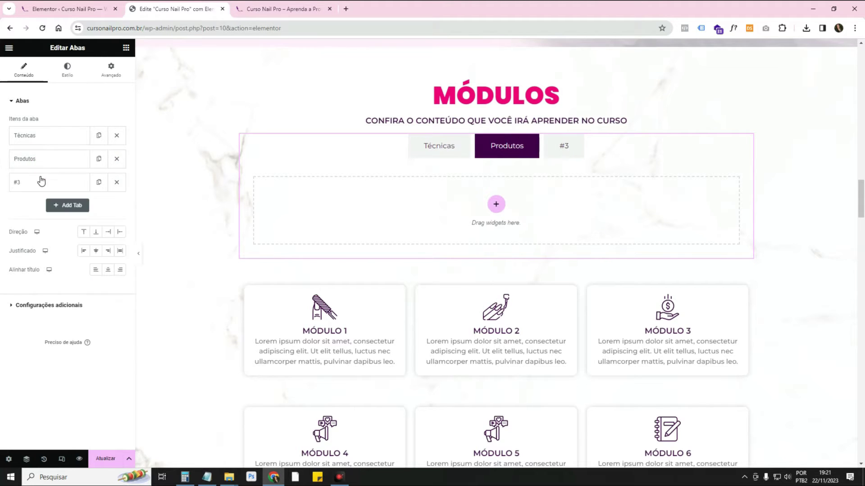
{"action": "left_click", "coordinate": [41, 180]}
{"action": "type", "text": "M"}
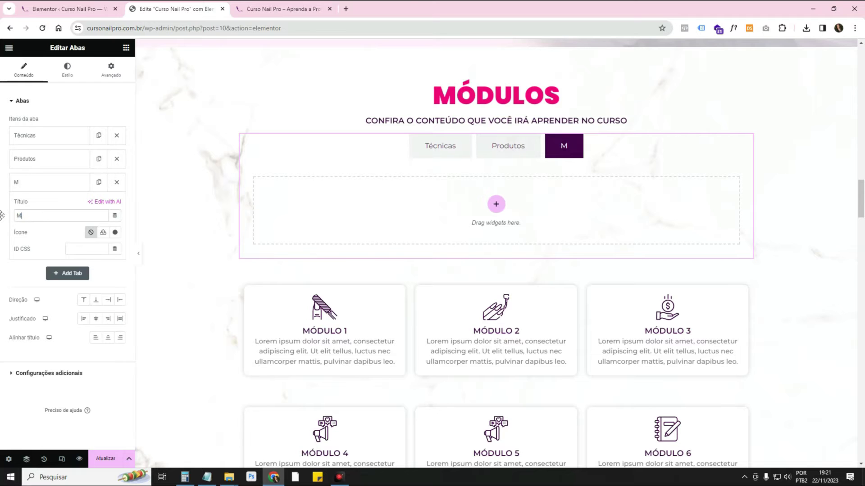
{"action": "type", "text": "odelo de Negócio"}
{"action": "scroll", "coordinate": [340, 194], "scroll_direction": "up", "scroll_amount": 1}
{"action": "left_click", "coordinate": [340, 193]}
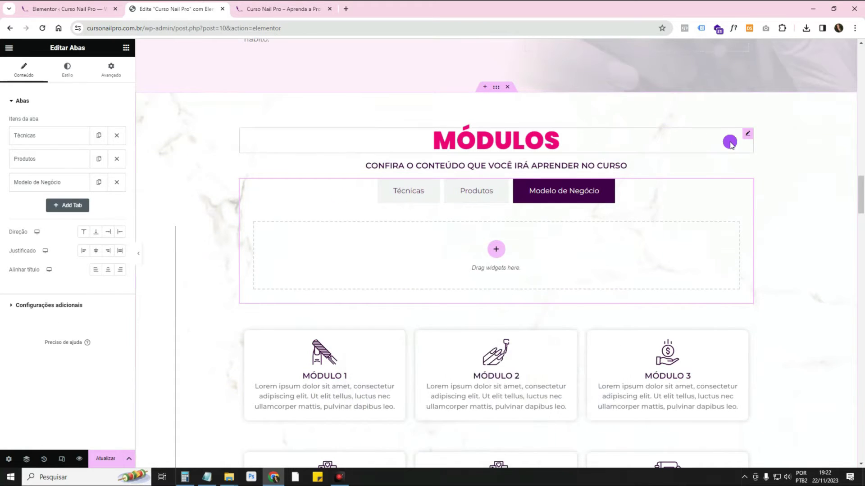
Step: Examine the page's techniques cards section and the empty content containers of the Abas widget's individual tabs
{"action": "scroll", "coordinate": [730, 142], "scroll_direction": "up", "scroll_amount": 20}
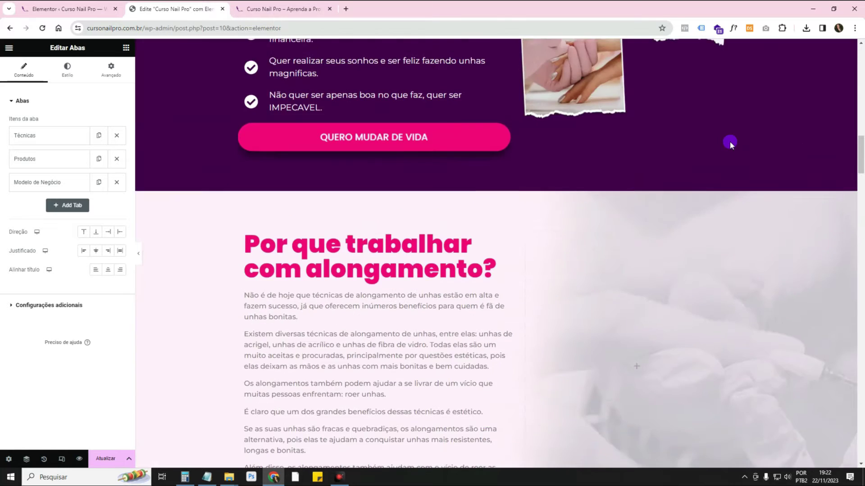
{"action": "scroll", "coordinate": [730, 143], "scroll_direction": "up", "scroll_amount": 2}
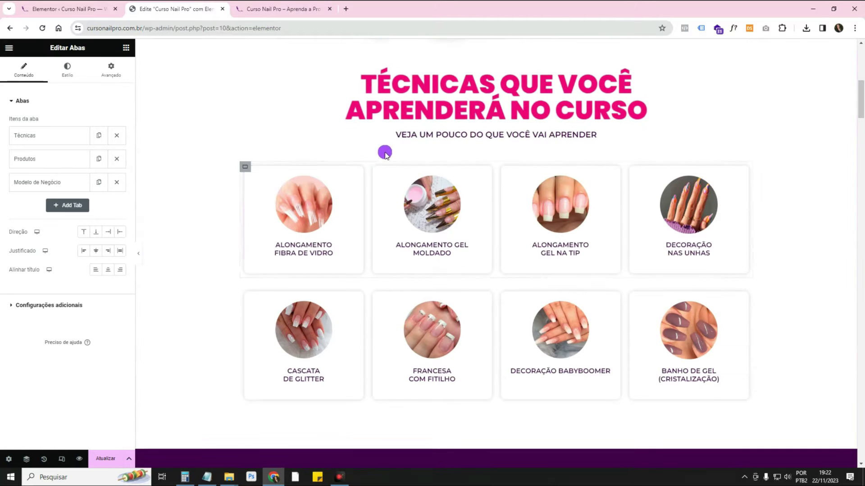
{"action": "scroll", "coordinate": [726, 168], "scroll_direction": "down", "scroll_amount": 20}
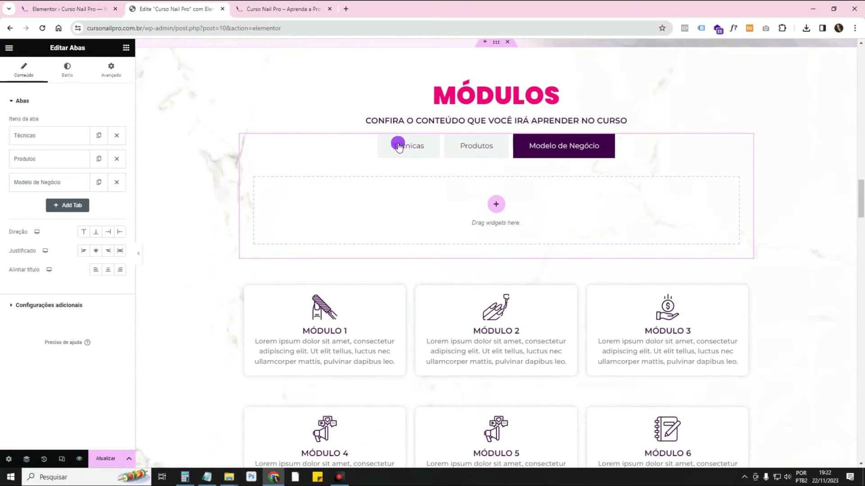
{"action": "left_click", "coordinate": [398, 146]}
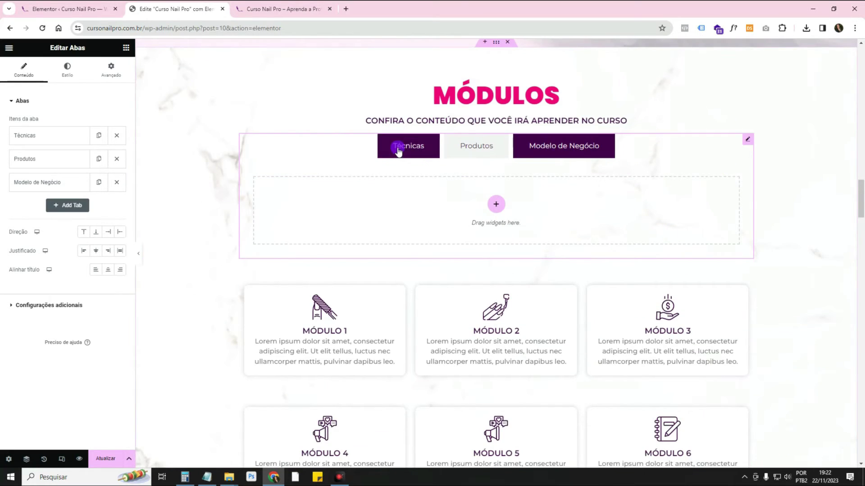
{"action": "left_click", "coordinate": [413, 155]}
{"action": "left_click", "coordinate": [477, 149]}
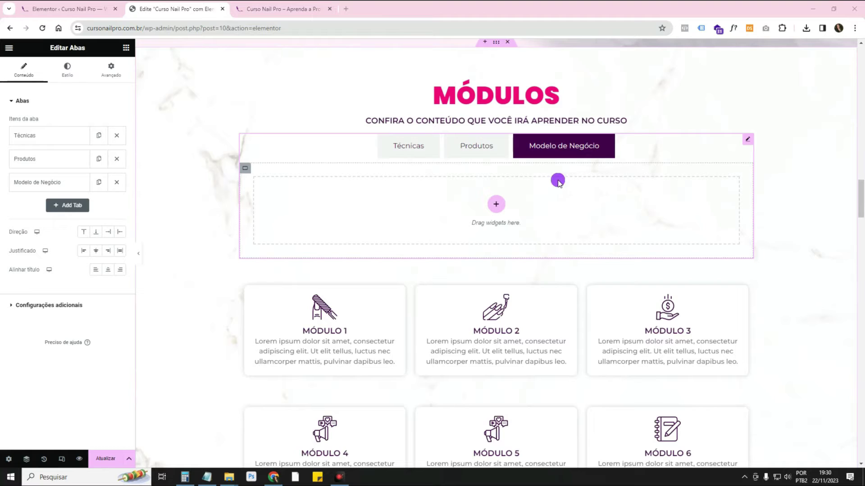
{"action": "left_click", "coordinate": [390, 156]}
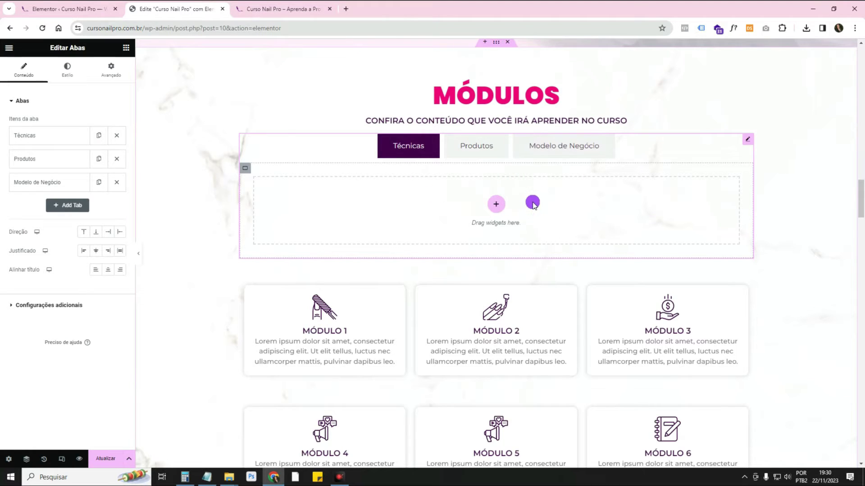
{"action": "right_click", "coordinate": [316, 202]}
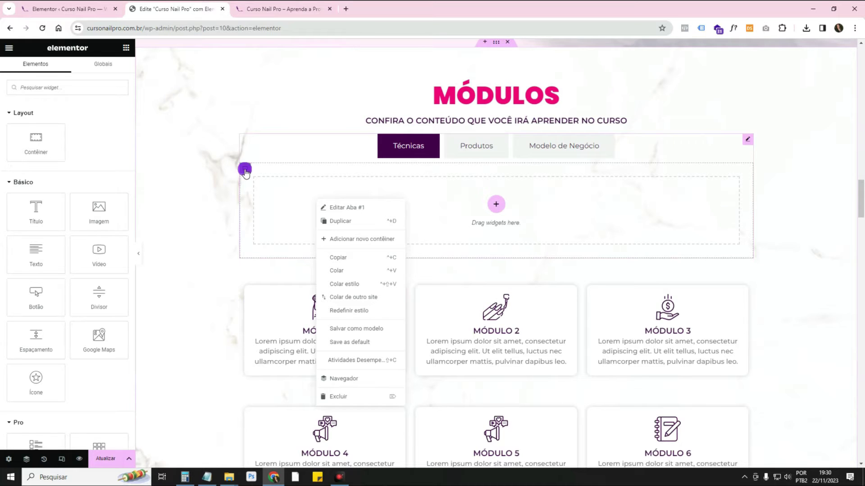
{"action": "left_click", "coordinate": [244, 170]}
{"action": "left_click", "coordinate": [492, 148]}
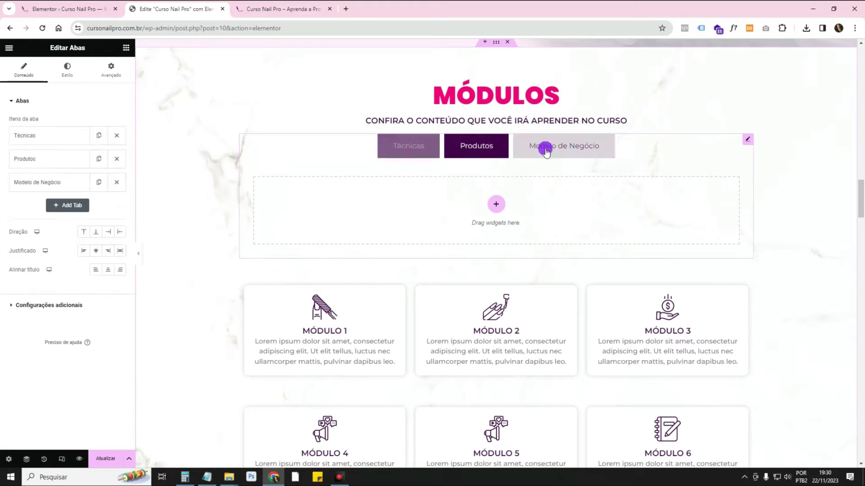
Step: Give the Técnicas tab's container a classic background in the global colour Acento and 30 px padding on all sides
{"action": "left_click", "coordinate": [401, 150]}
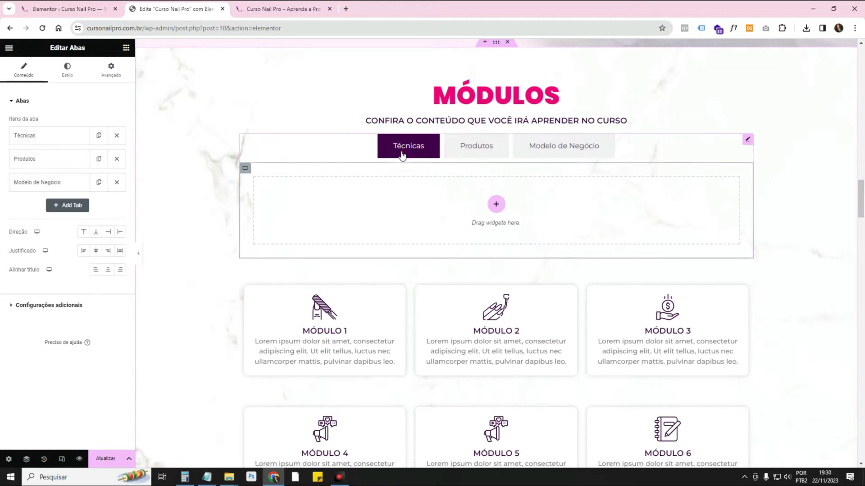
{"action": "left_click", "coordinate": [245, 169]}
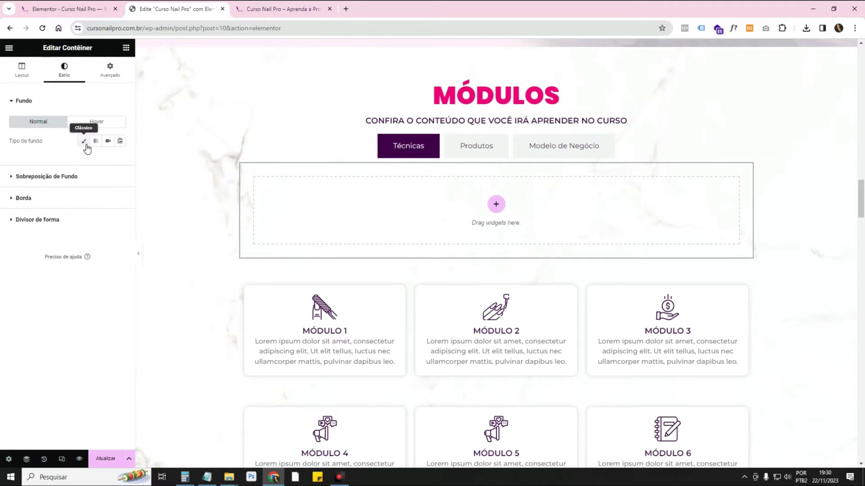
{"action": "left_click", "coordinate": [84, 141]}
{"action": "left_click", "coordinate": [107, 160]}
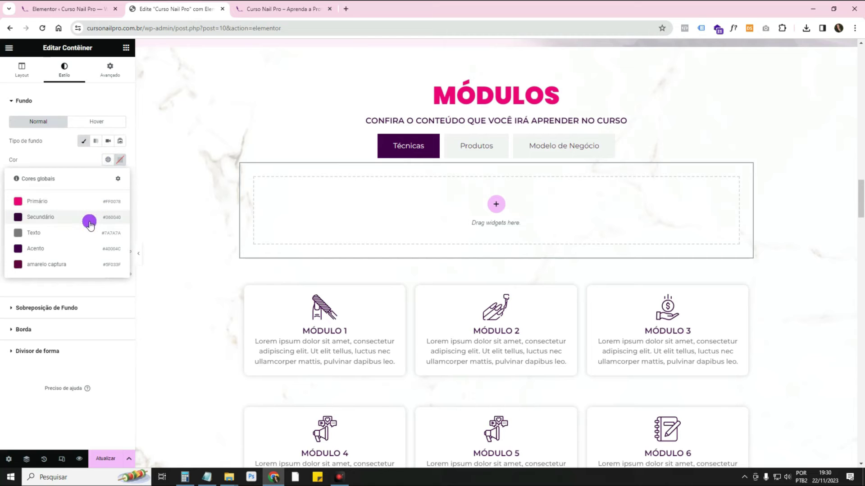
{"action": "left_click", "coordinate": [82, 248]}
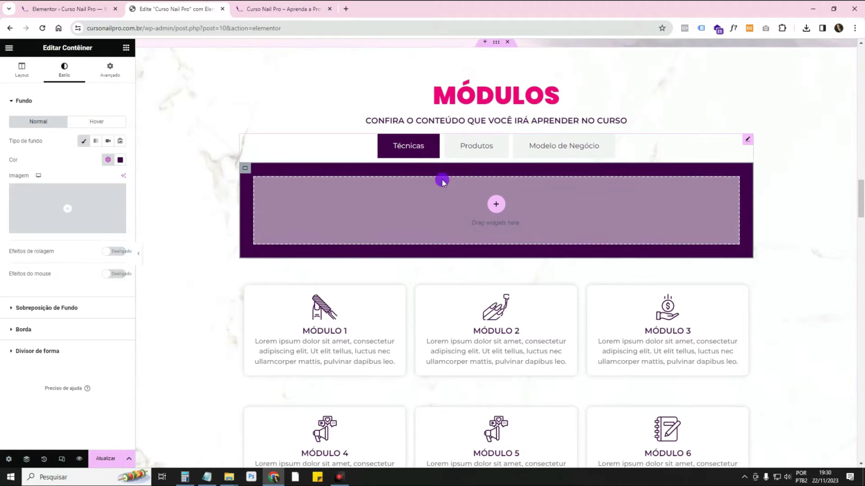
{"action": "left_click", "coordinate": [112, 71]}
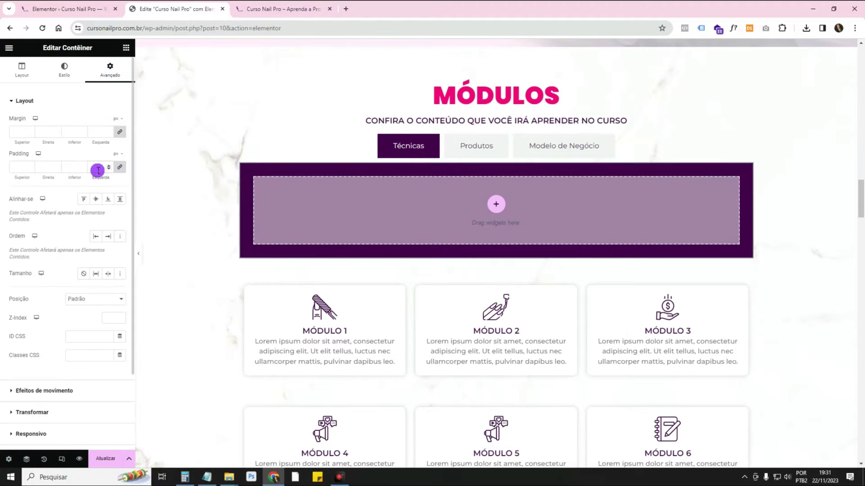
{"action": "type", "text": "30"}
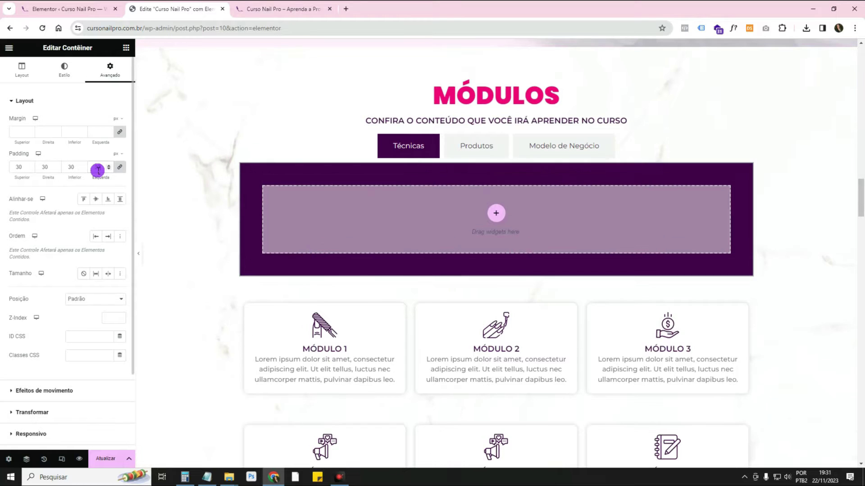
Step: Add a Título widget with an Imagem widget below it to the Técnicas container, and display the Produtos tab
{"action": "left_click", "coordinate": [127, 48]}
{"action": "left_click_drag", "start_coordinate": [35, 216], "coordinate": [378, 227]}
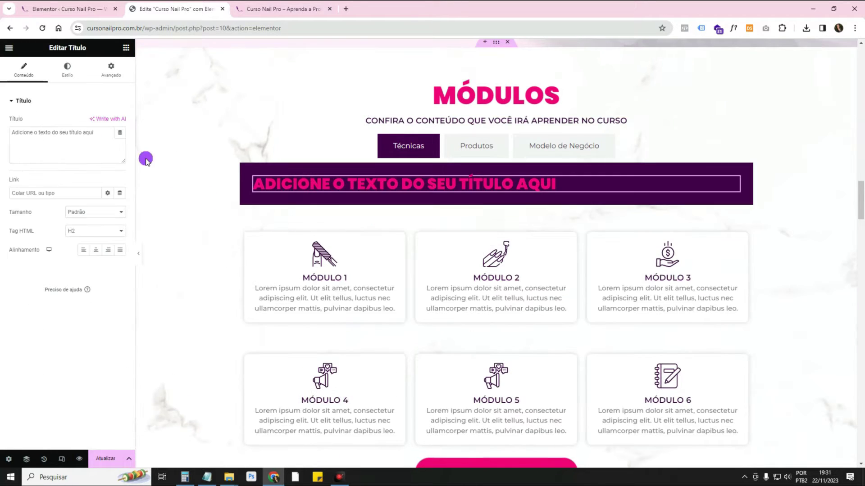
{"action": "left_click", "coordinate": [126, 48]}
{"action": "left_click_drag", "start_coordinate": [100, 210], "coordinate": [400, 186]}
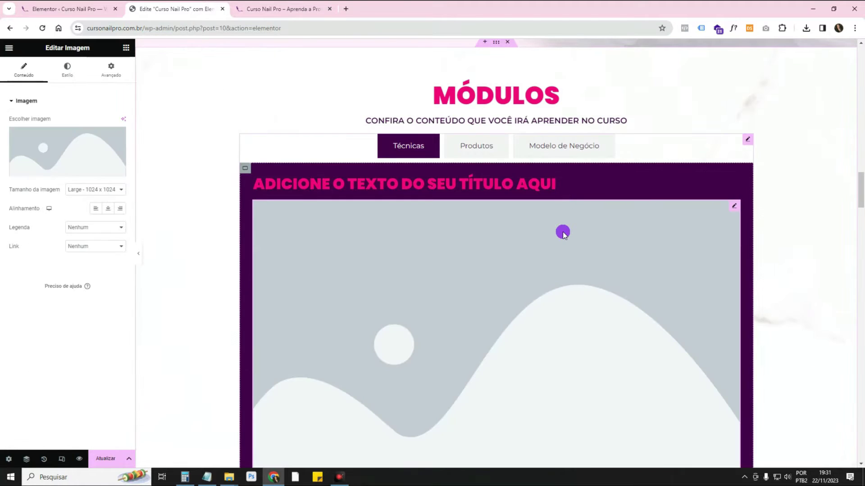
{"action": "left_click", "coordinate": [484, 159]}
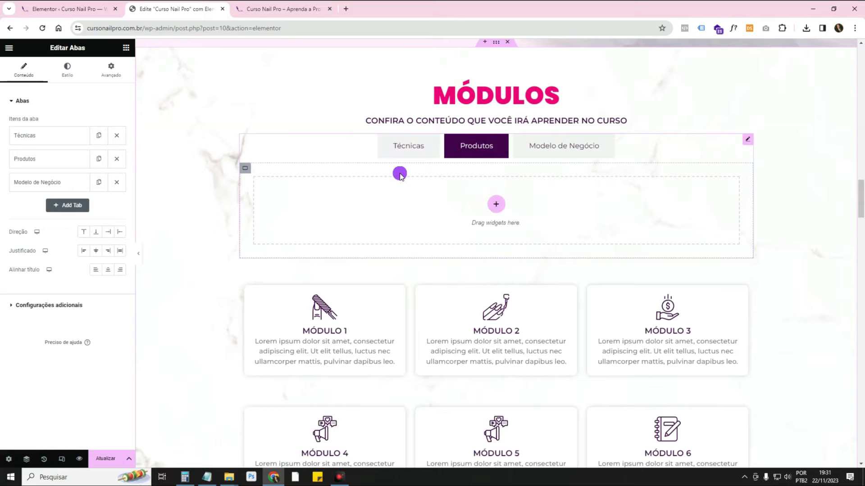
Step: Reopen the Técnicas tab and give its content container 30 px padding on all sides and a classic white background
{"action": "left_click", "coordinate": [399, 151]}
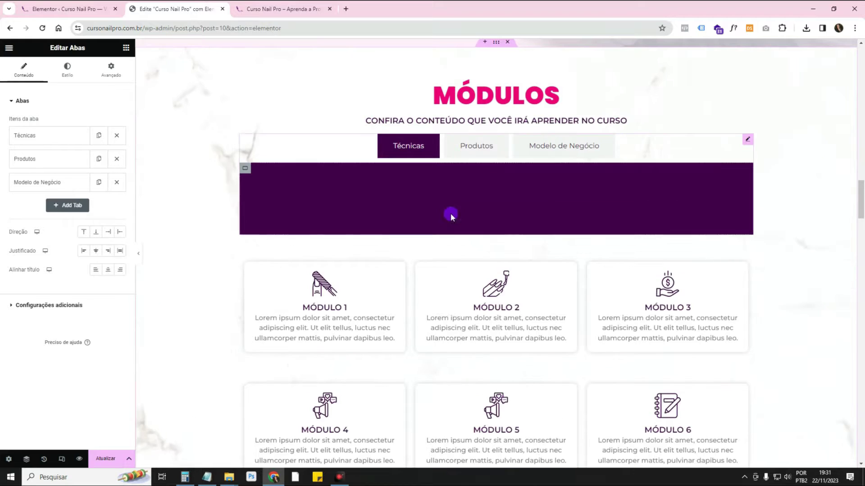
{"action": "left_click", "coordinate": [247, 166]}
{"action": "left_click", "coordinate": [110, 85]}
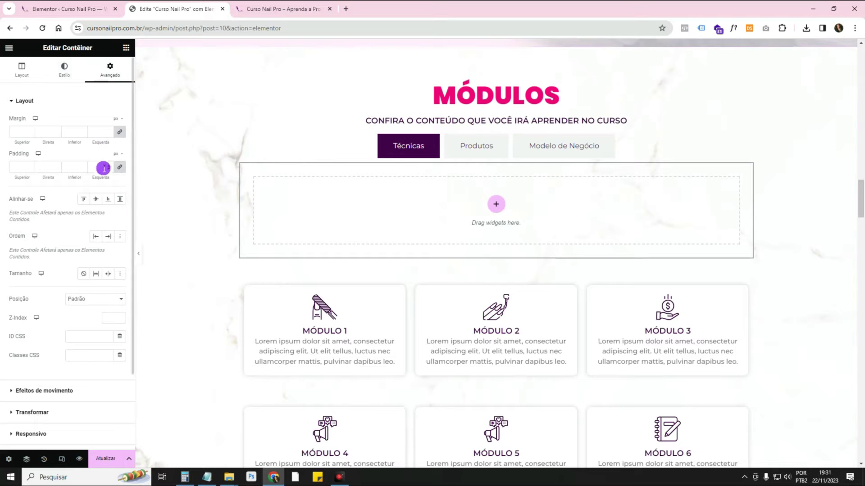
{"action": "left_click", "coordinate": [106, 167]}
{"action": "type", "text": "30"}
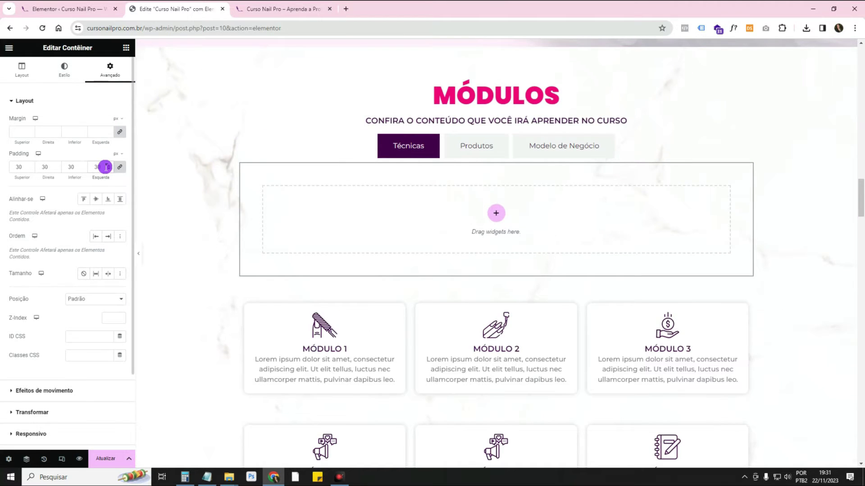
{"action": "left_click", "coordinate": [66, 80]}
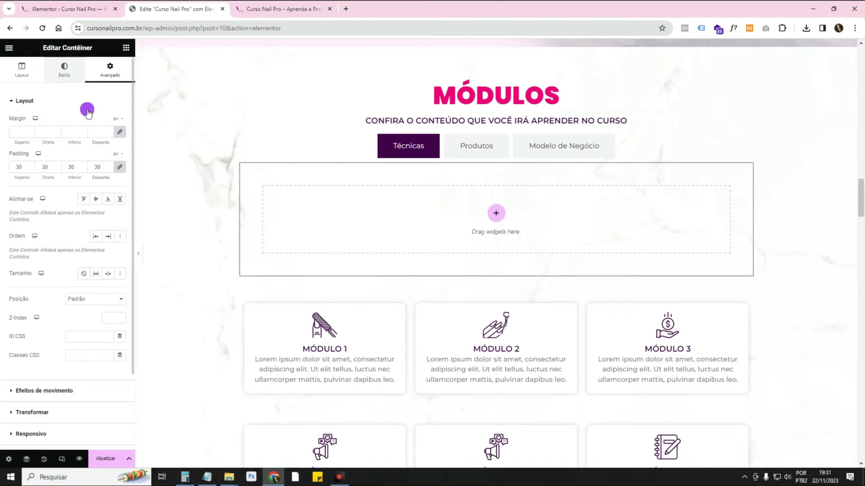
{"action": "left_click", "coordinate": [108, 163]}
{"action": "left_click", "coordinate": [119, 165]}
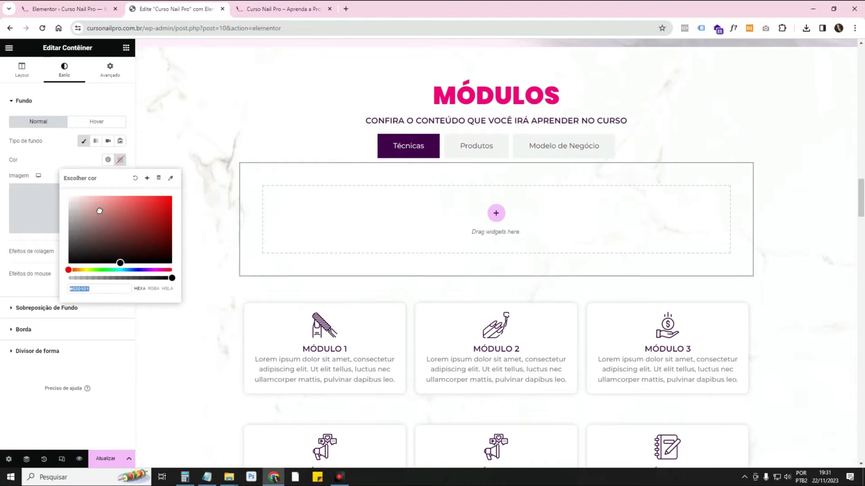
{"action": "left_click", "coordinate": [68, 156]}
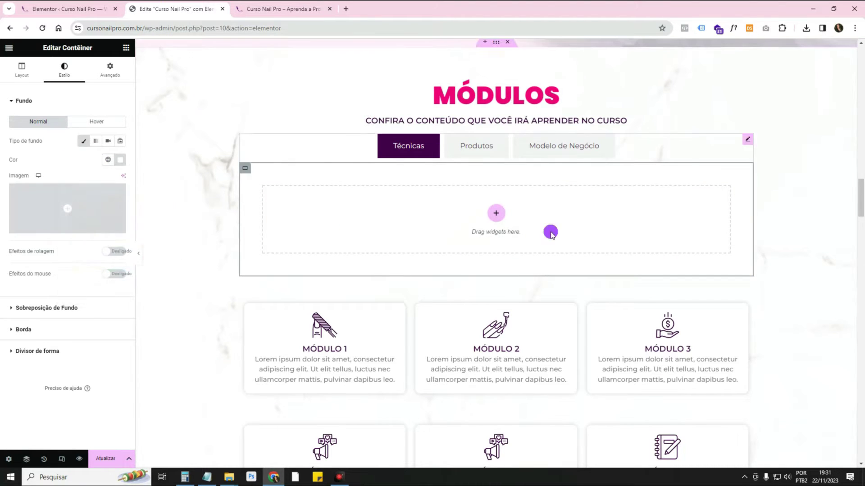
Step: Search the widgets for "ico" and add an icon box with title and description to the Técnicas container
{"action": "left_click", "coordinate": [126, 48]}
{"action": "left_click", "coordinate": [92, 87]}
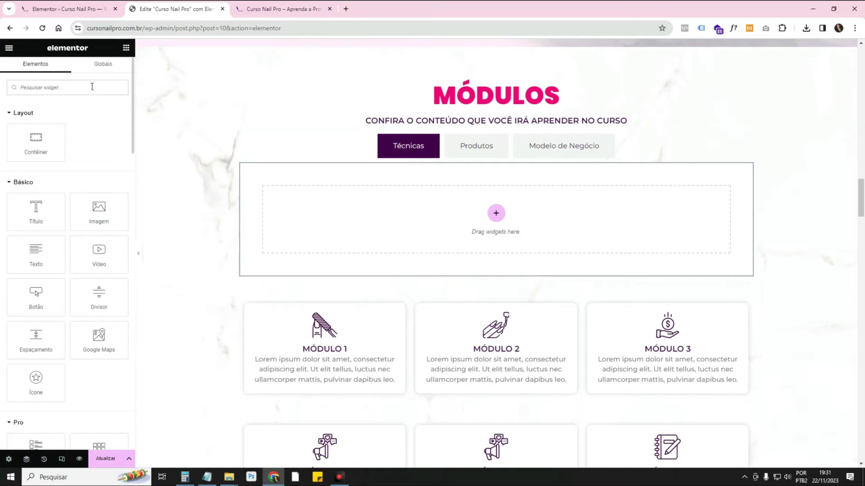
{"action": "type", "text": "cai"}
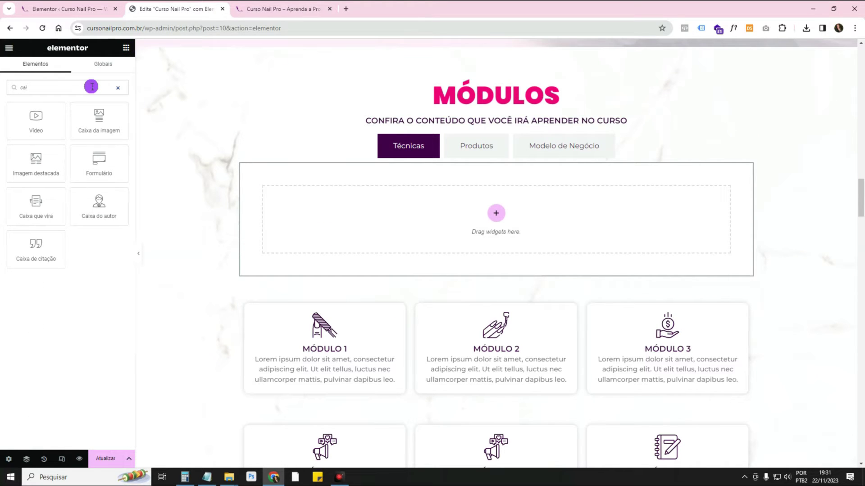
{"action": "key", "text": "BackSpace"}
{"action": "key", "text": "BackSpace"}
{"action": "key", "text": "BackSpace"}
{"action": "type", "text": "ico"}
{"action": "left_click_drag", "start_coordinate": [101, 110], "coordinate": [381, 208]}
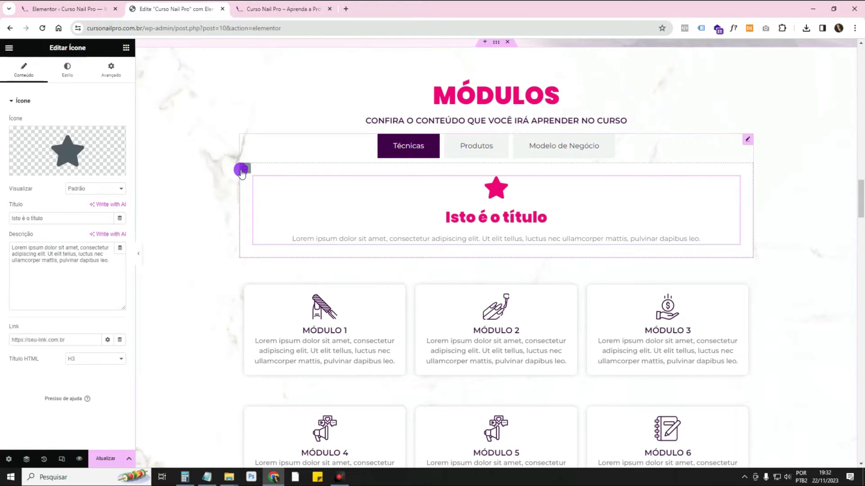
Step: Set the Técnicas container's item direction to Linha - Horizontal
{"action": "left_click", "coordinate": [242, 170]}
{"action": "left_click", "coordinate": [22, 71]}
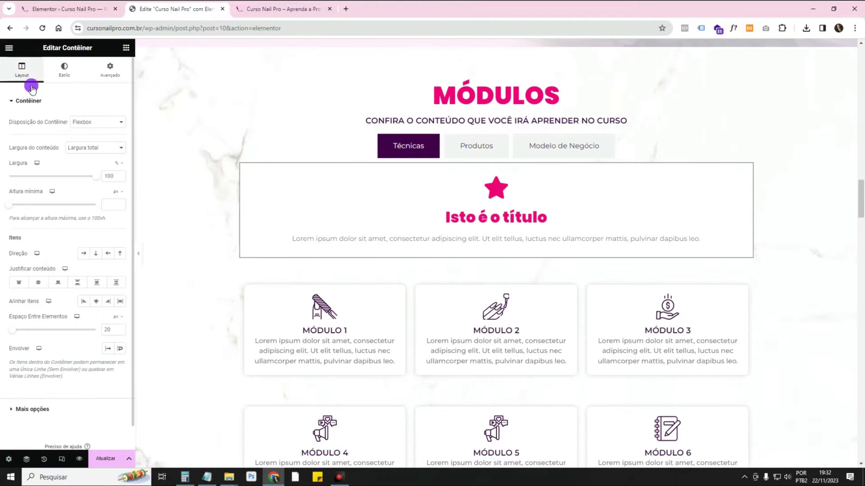
{"action": "left_click", "coordinate": [83, 255]}
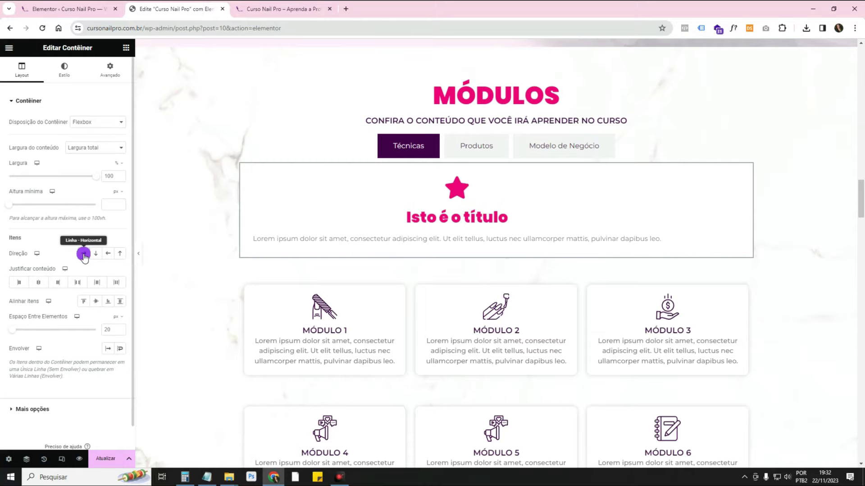
Step: Duplicate the icon box in the Técnicas container until five copies sit side by side in one row
{"action": "right_click", "coordinate": [473, 202]}
{"action": "left_click", "coordinate": [476, 204]}
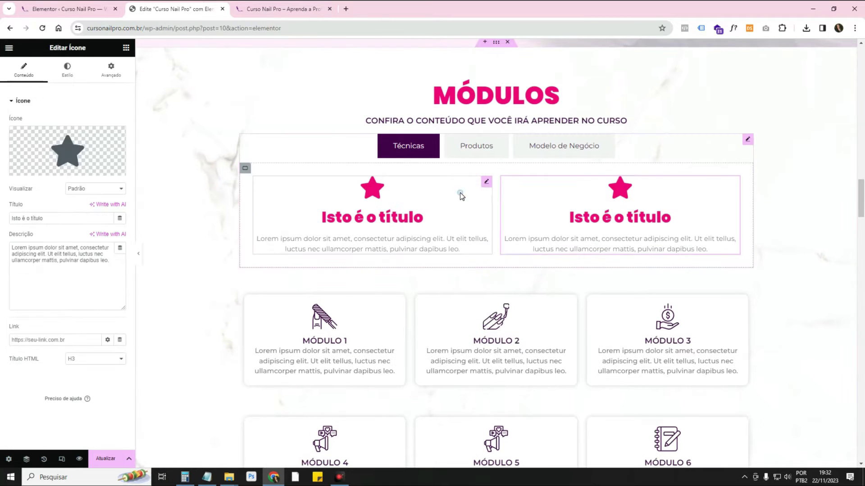
{"action": "right_click", "coordinate": [459, 195]}
{"action": "left_click", "coordinate": [479, 214]}
{"action": "right_click", "coordinate": [442, 200]}
{"action": "left_click", "coordinate": [477, 221]}
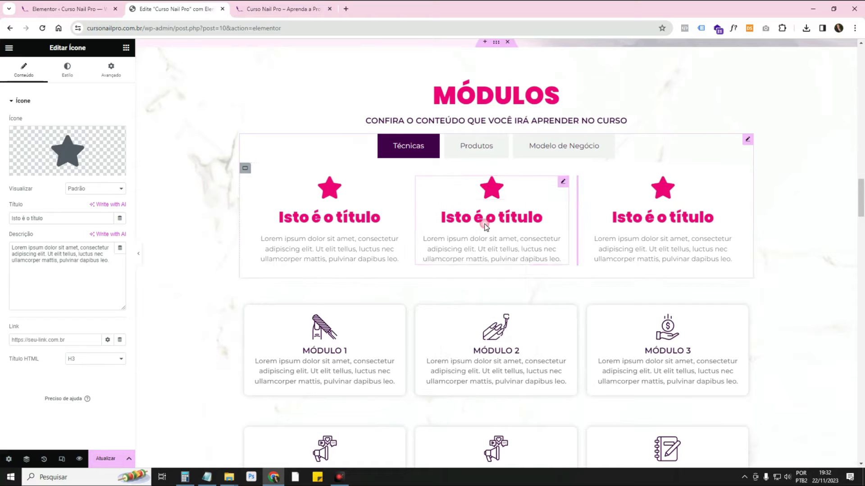
{"action": "right_click", "coordinate": [551, 203]}
{"action": "left_click", "coordinate": [580, 223]}
{"action": "left_click", "coordinate": [617, 228]}
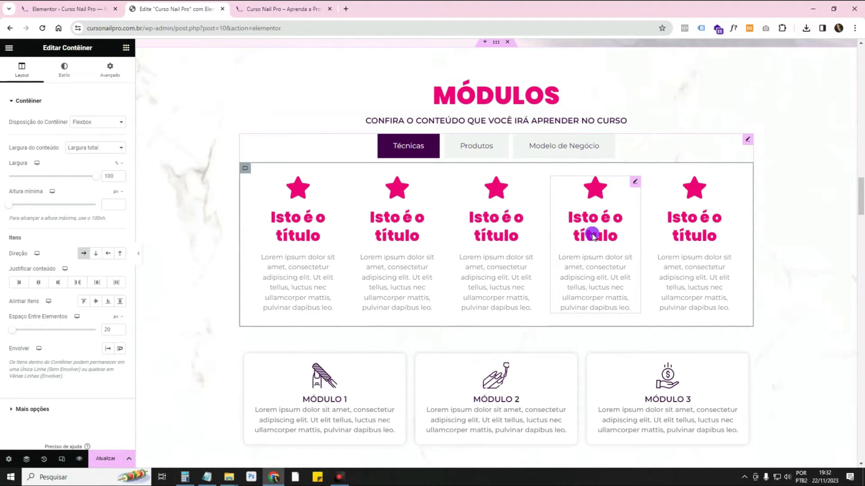
{"action": "left_click", "coordinate": [286, 215]}
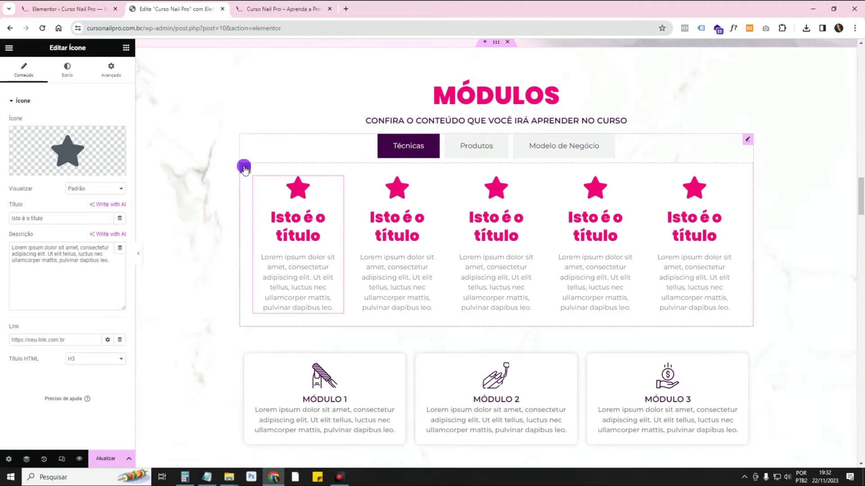
Step: Check the Grid Container experiment in Elementor's feature settings and change the Técnicas container's layout to Grade
{"action": "left_click", "coordinate": [69, 12]}
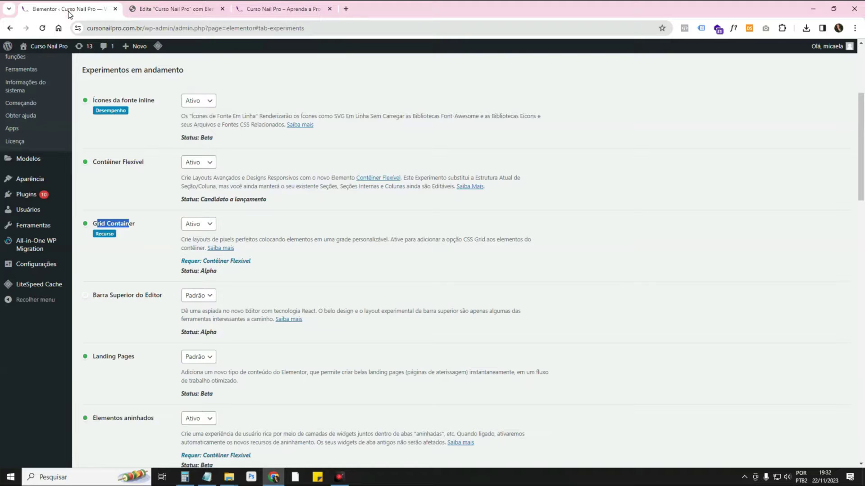
{"action": "scroll", "coordinate": [265, 228], "scroll_direction": "up", "scroll_amount": 4}
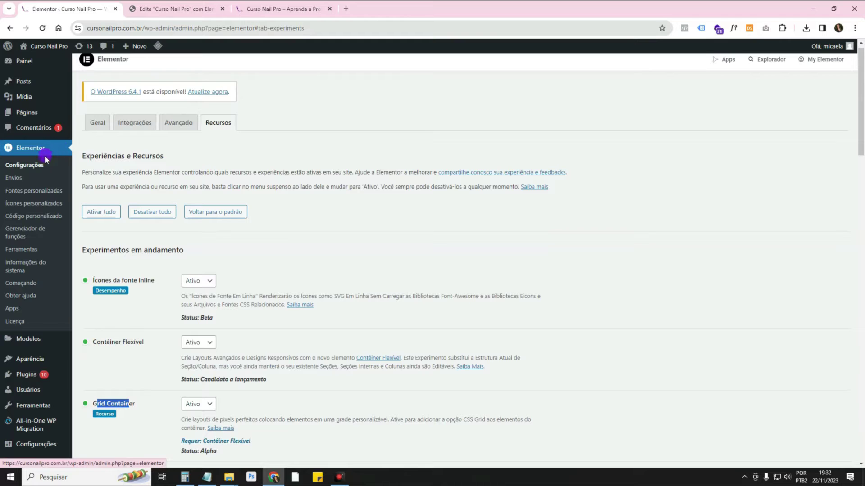
{"action": "scroll", "coordinate": [275, 219], "scroll_direction": "down", "scroll_amount": 4}
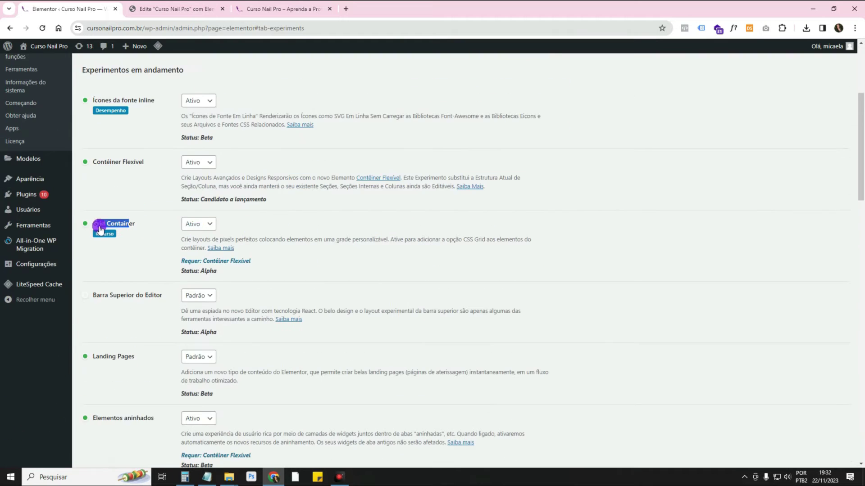
{"action": "left_click", "coordinate": [192, 8]}
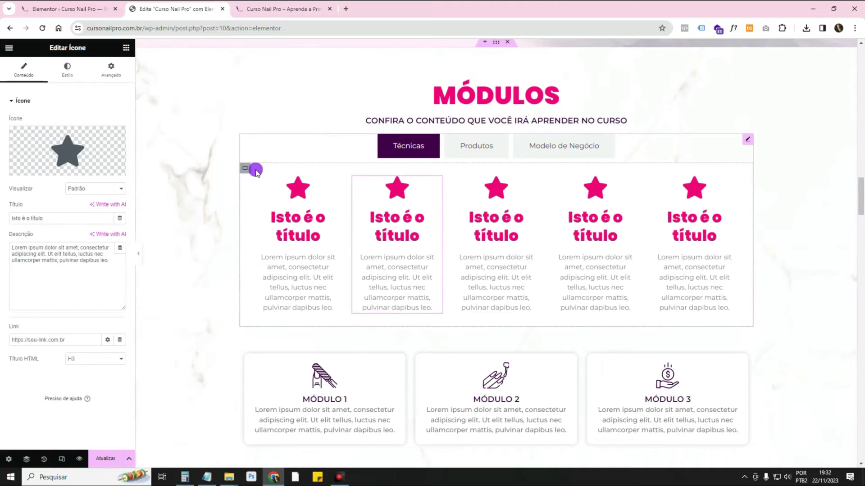
{"action": "left_click", "coordinate": [246, 169]}
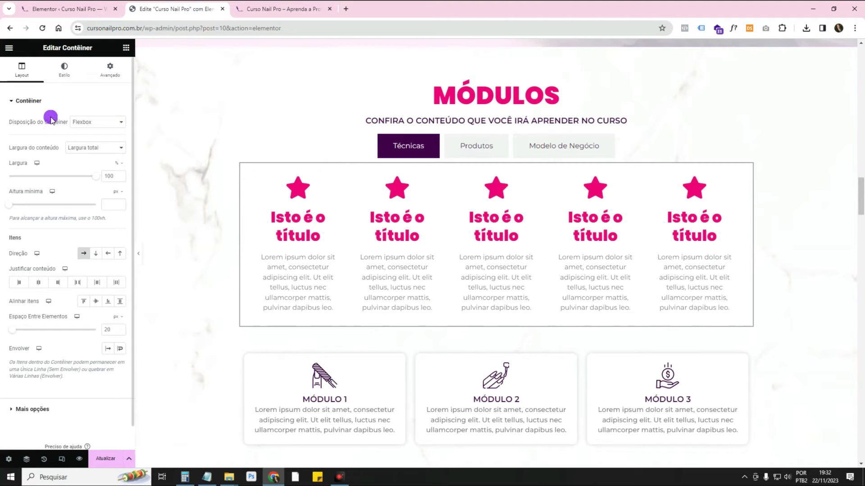
{"action": "left_click", "coordinate": [88, 127]}
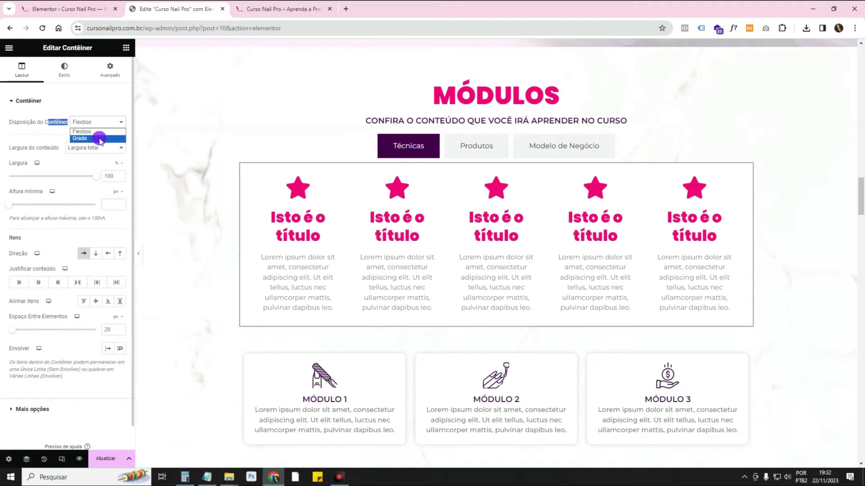
{"action": "left_click", "coordinate": [100, 143]}
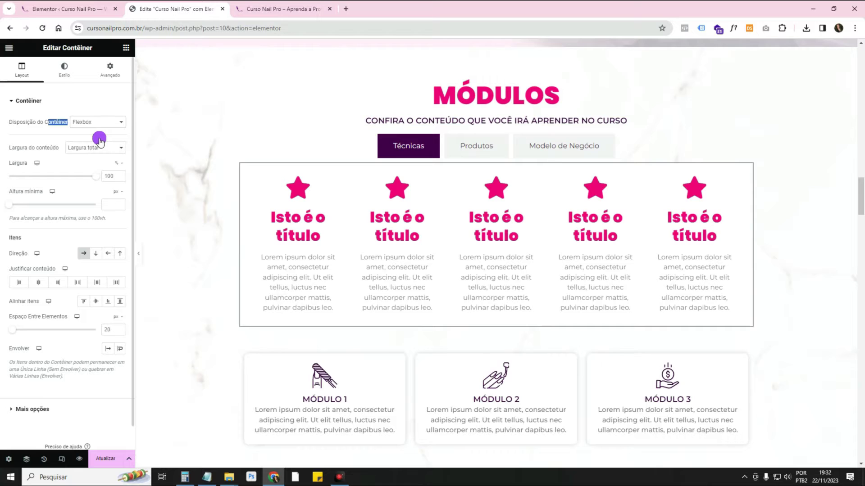
{"action": "left_click", "coordinate": [100, 124]}
{"action": "left_click", "coordinate": [99, 126]}
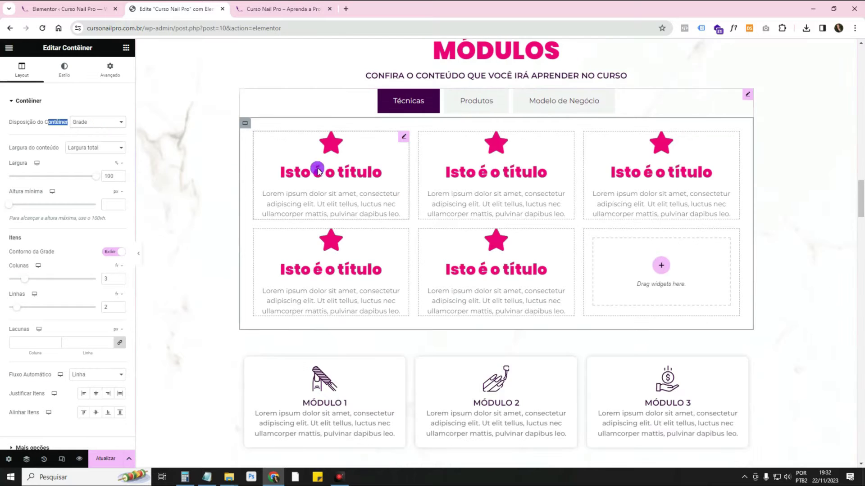
{"action": "scroll", "coordinate": [315, 168], "scroll_direction": "down", "scroll_amount": 1}
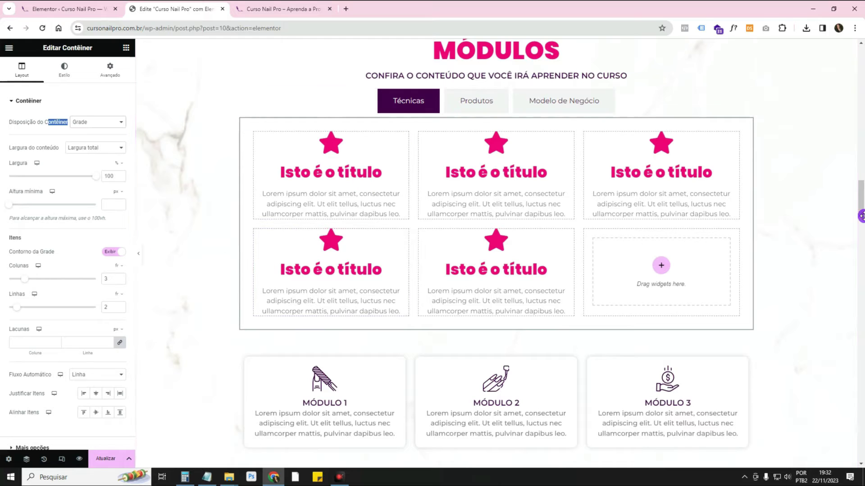
Step: Try the Técnicas grid with 5 columns and 1 row, and return it to 3 columns and 2 rows
{"action": "left_click", "coordinate": [120, 278]}
{"action": "left_click", "coordinate": [120, 278]}
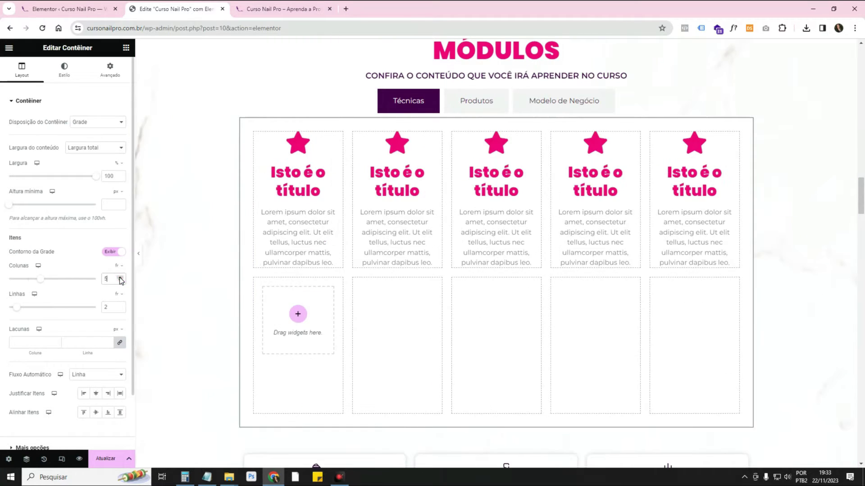
{"action": "left_click", "coordinate": [119, 309]}
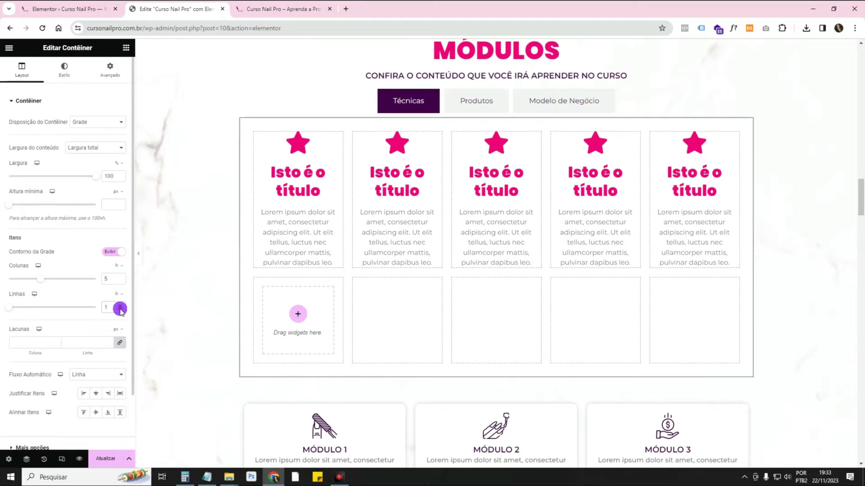
{"action": "left_click", "coordinate": [120, 305]}
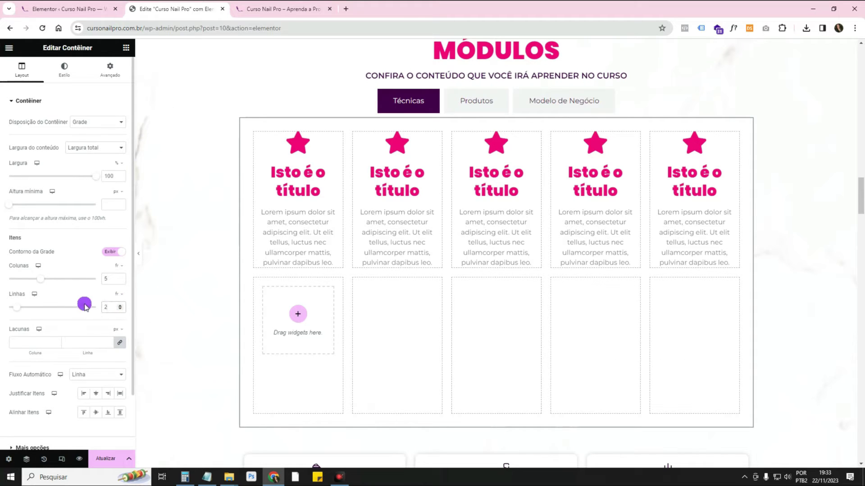
{"action": "left_click", "coordinate": [120, 282]}
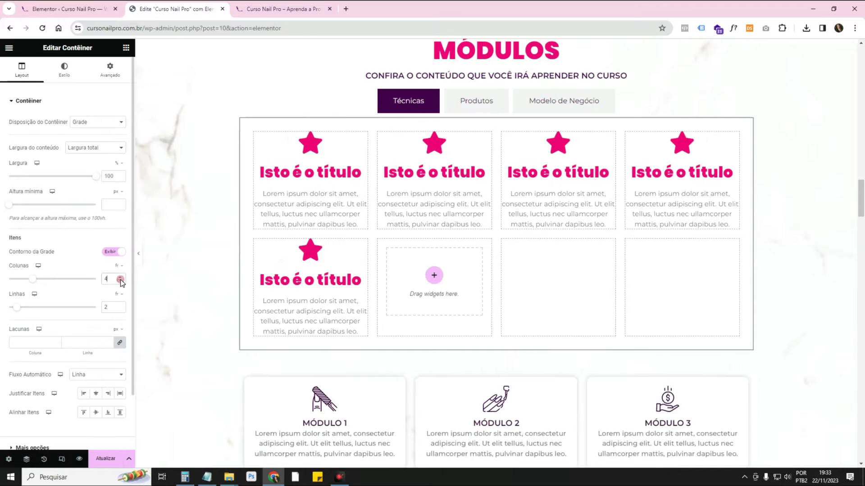
{"action": "left_click", "coordinate": [120, 282]}
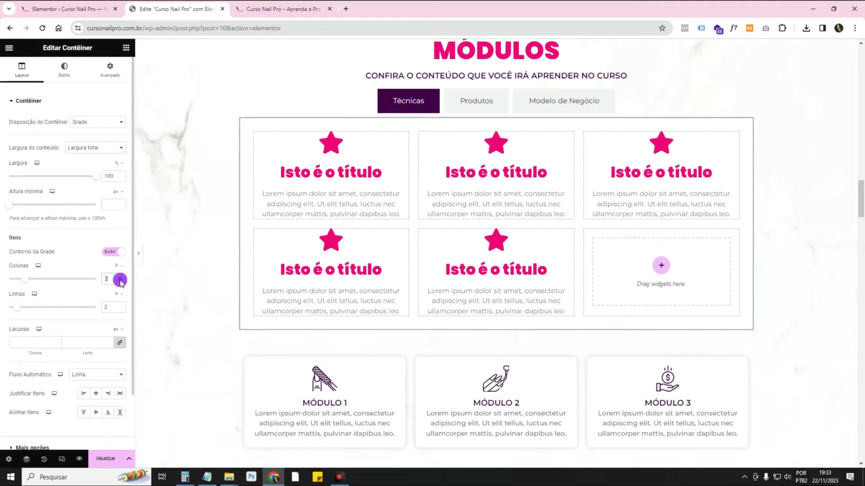
Step: Duplicate an icon box in the grid's second row to fill the sixth cell
{"action": "right_click", "coordinate": [541, 248]}
{"action": "left_click", "coordinate": [575, 269]}
{"action": "left_click", "coordinate": [704, 241]}
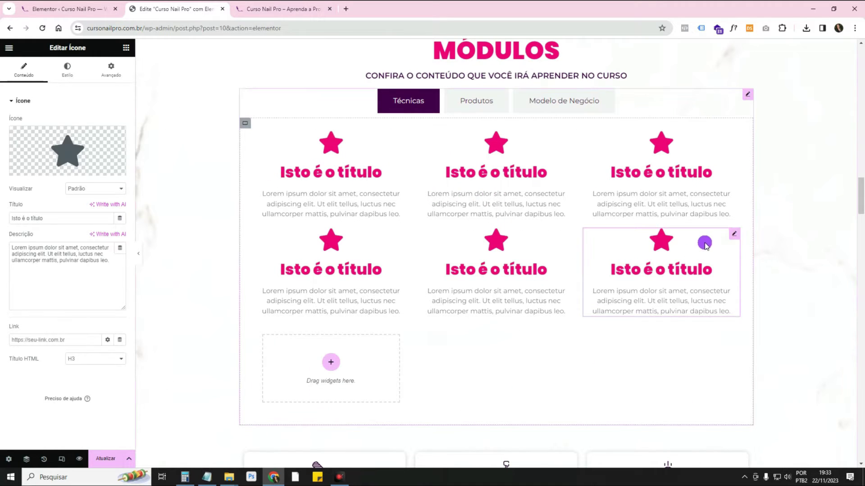
{"action": "left_click", "coordinate": [326, 177]}
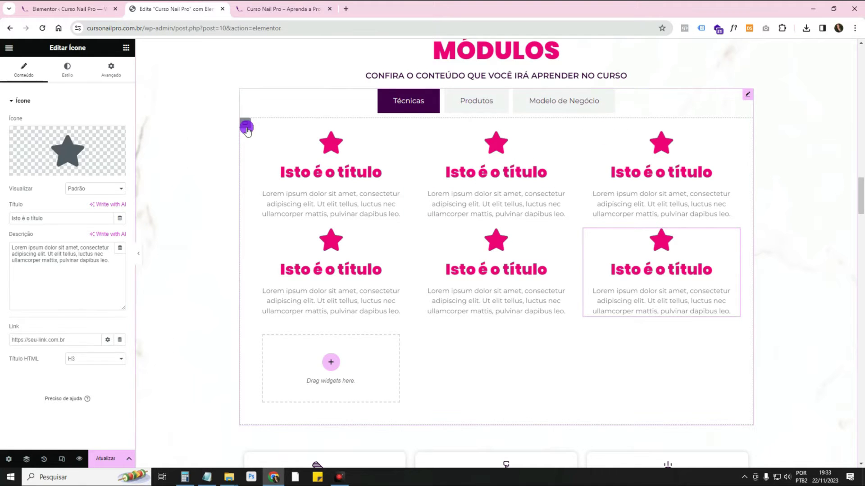
Step: Undo the icon box duplicates and the grid layout until a single icon box remains in the Técnicas container
{"action": "key", "text": "ctrl+z"}
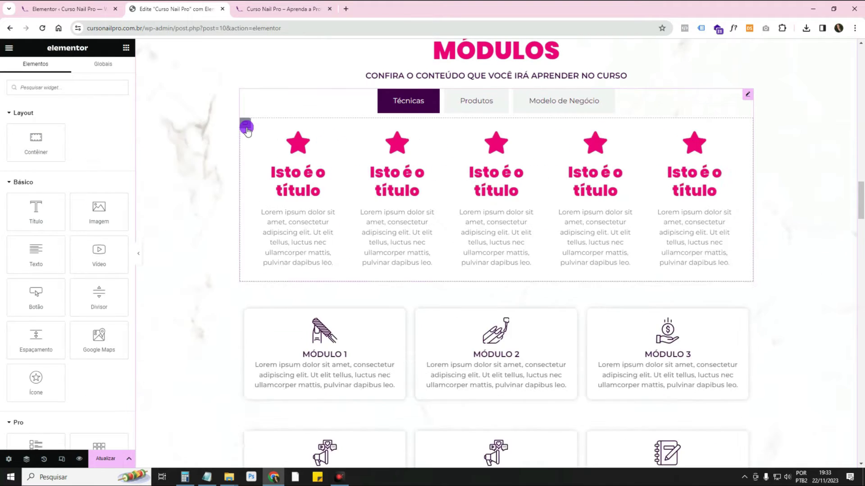
{"action": "key", "text": "ctrl+z"}
{"action": "key", "text": "ctrl+z"}
{"action": "key", "text": "ctrl+z"}
{"action": "key", "text": "ctrl+z"}
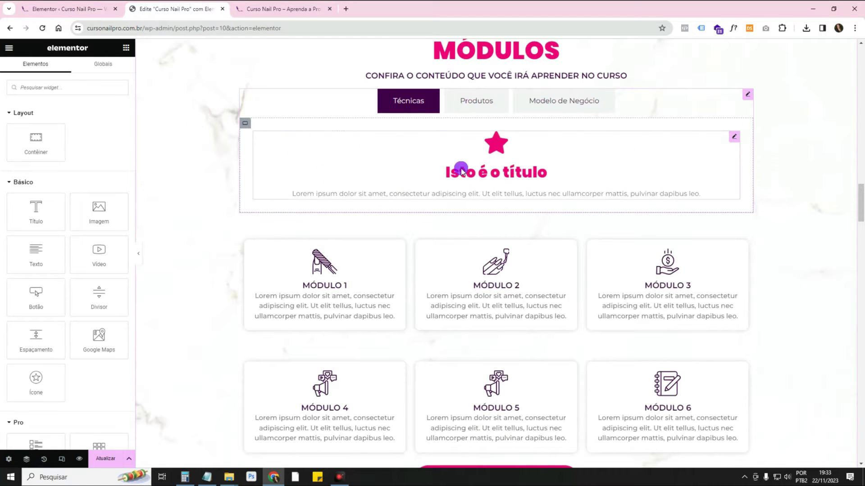
Step: Copy the remaining icon box and undo its insertion, leaving the Técnicas container empty
{"action": "right_click", "coordinate": [341, 151]}
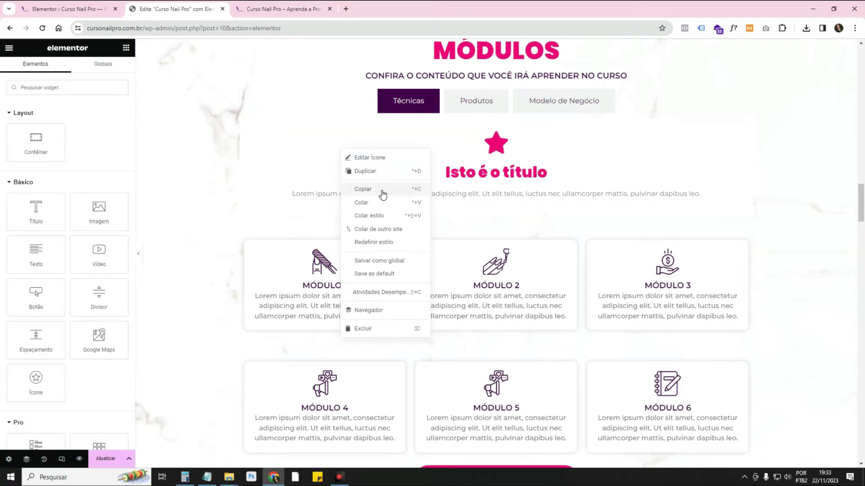
{"action": "left_click", "coordinate": [382, 190]}
{"action": "key", "text": "ctrl+z"}
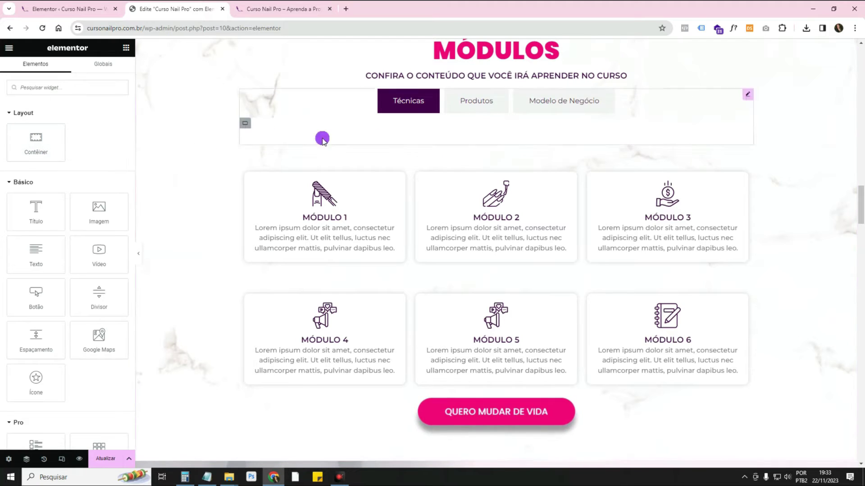
{"action": "left_click_drag", "start_coordinate": [36, 143], "coordinate": [419, 107]}
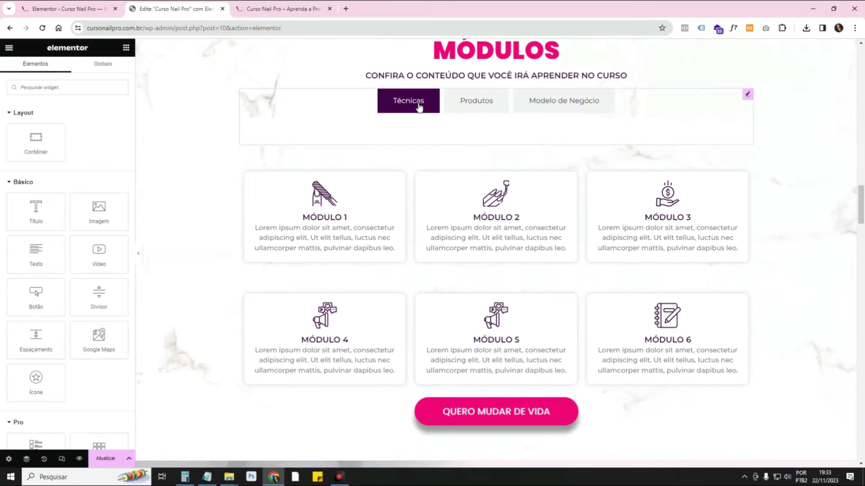
{"action": "left_click", "coordinate": [419, 107]}
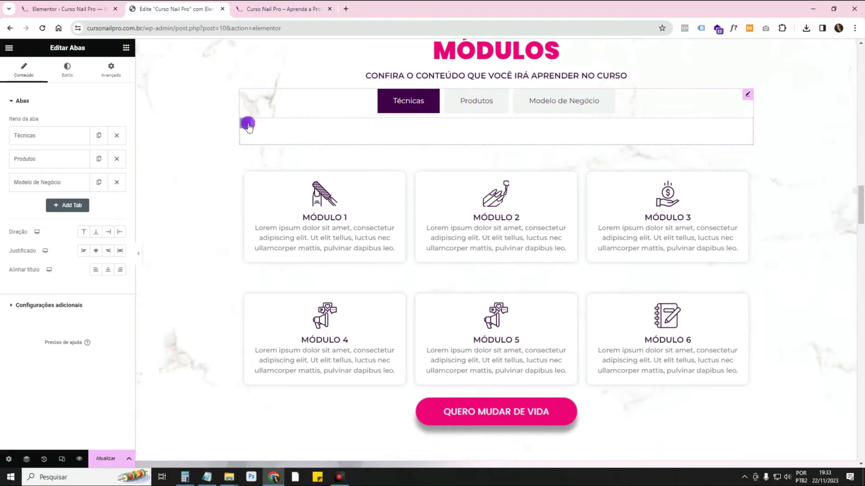
{"action": "left_click", "coordinate": [245, 124]}
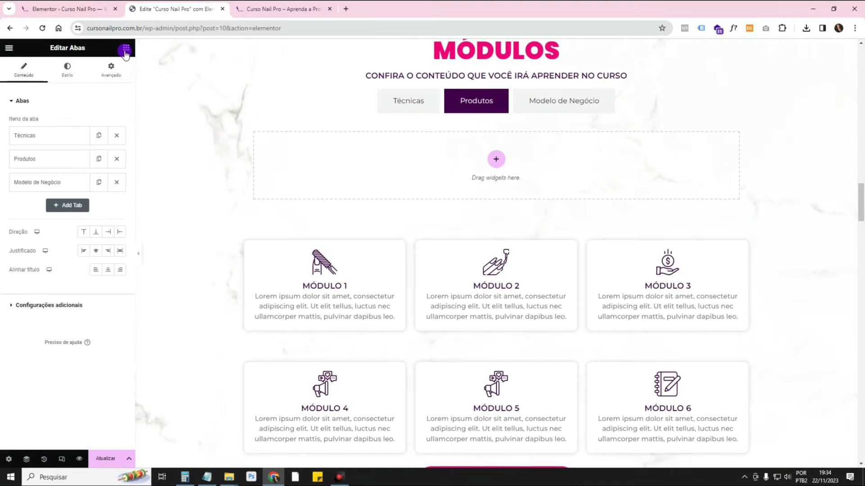
Step: Add a container inside the Produtos tab's content area and duplicate it
{"action": "left_click", "coordinate": [125, 48]}
{"action": "left_click_drag", "start_coordinate": [33, 153], "coordinate": [330, 170]}
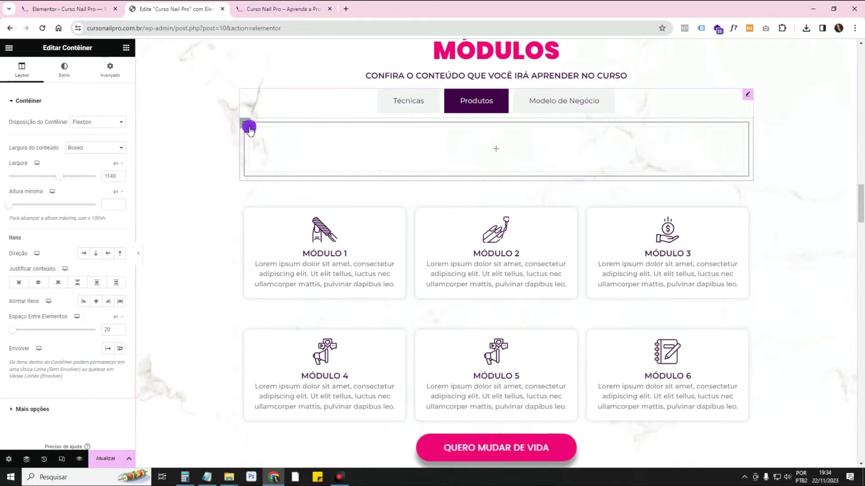
{"action": "right_click", "coordinate": [249, 130]}
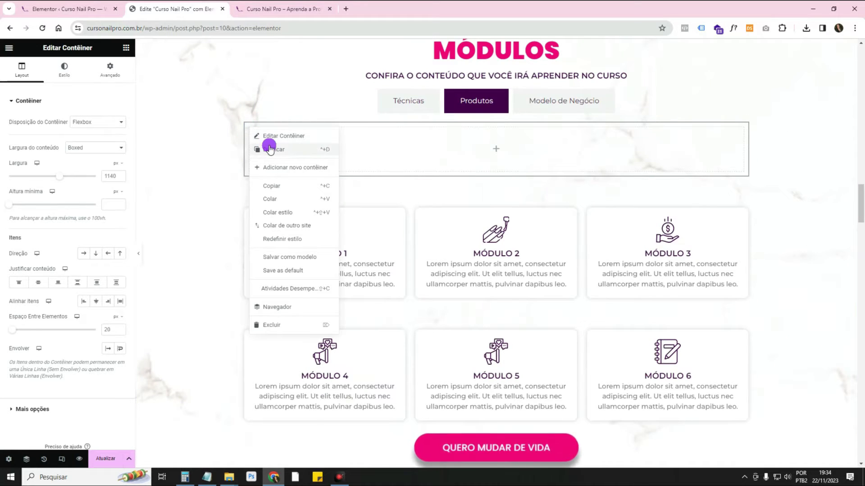
{"action": "left_click", "coordinate": [269, 149]}
Step: Arrange the Produtos tab's outer container horizontally as a row and set its padding to 30 px on all sides
{"action": "left_click", "coordinate": [243, 125]}
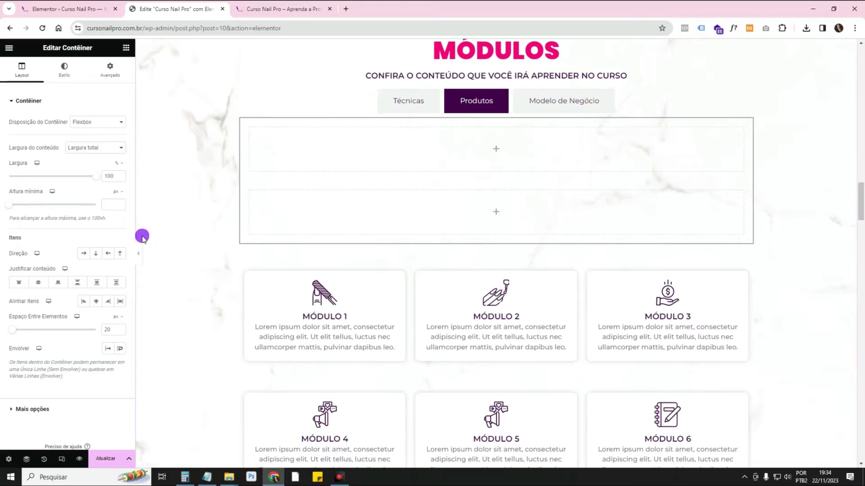
{"action": "left_click", "coordinate": [90, 259]}
{"action": "left_click", "coordinate": [85, 255]}
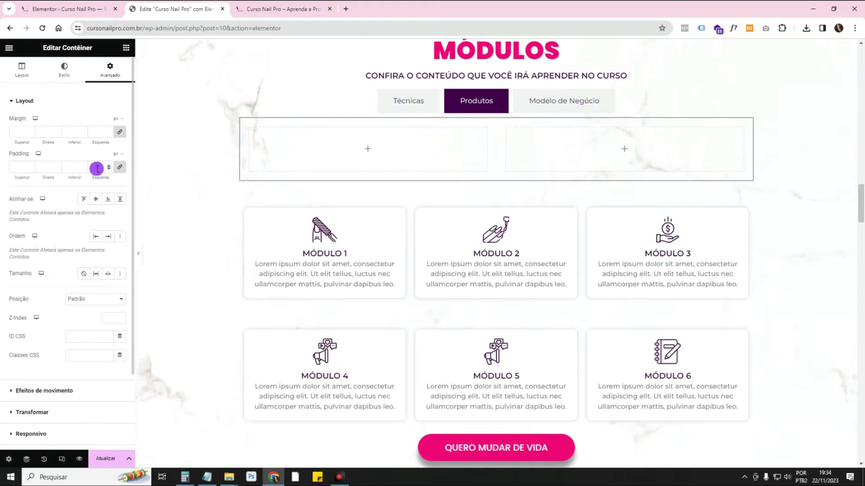
{"action": "left_click", "coordinate": [97, 167]}
{"action": "type", "text": "30"}
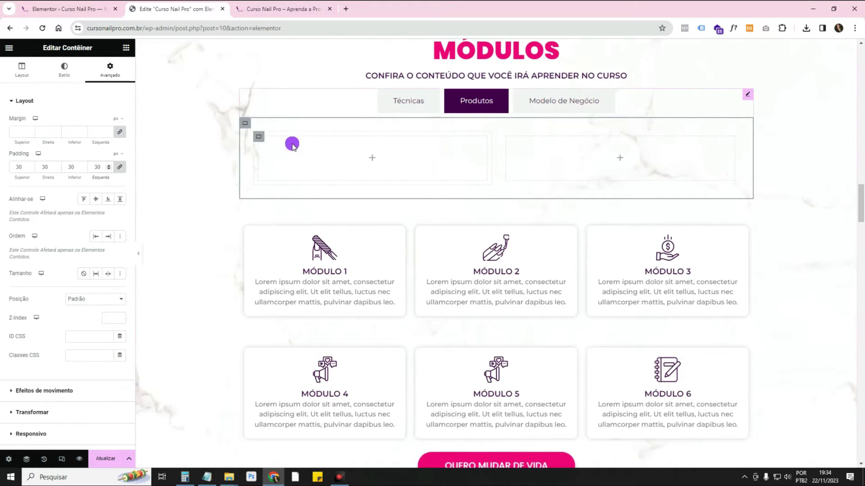
Step: Find the icon box widget with "icone", add it to the first inner container of the Produtos tab and duplicate it
{"action": "left_click", "coordinate": [498, 141]}
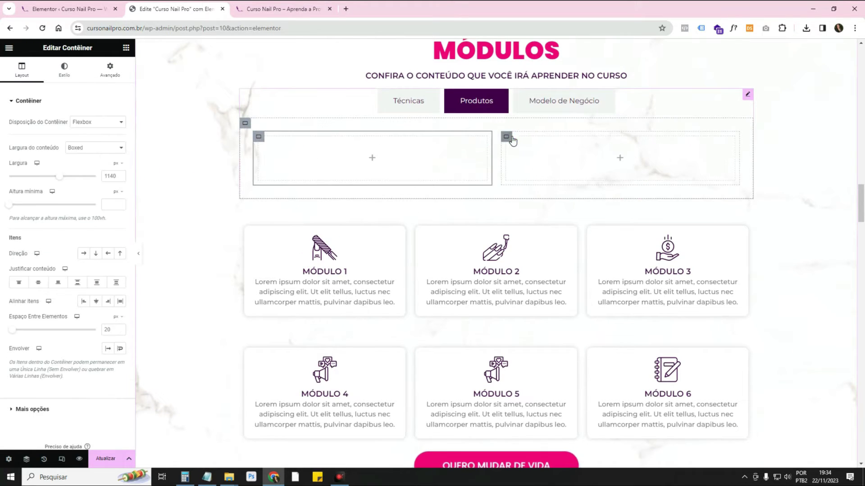
{"action": "right_click", "coordinate": [276, 146]}
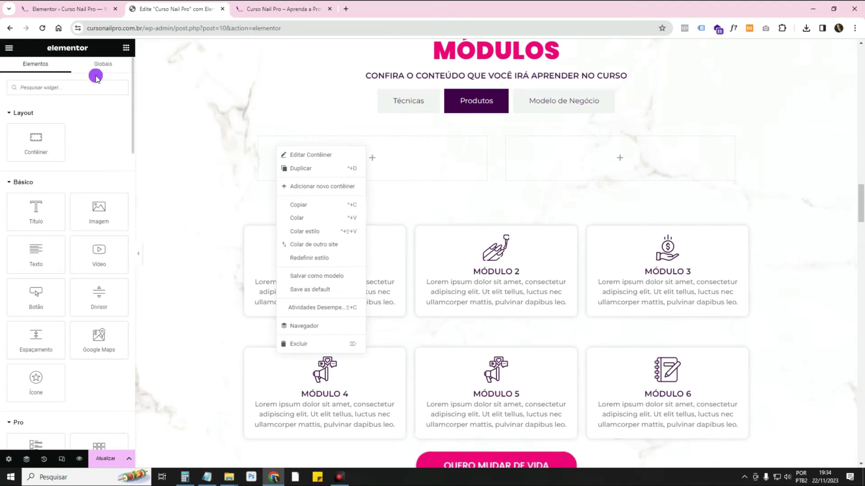
{"action": "left_click", "coordinate": [78, 90]}
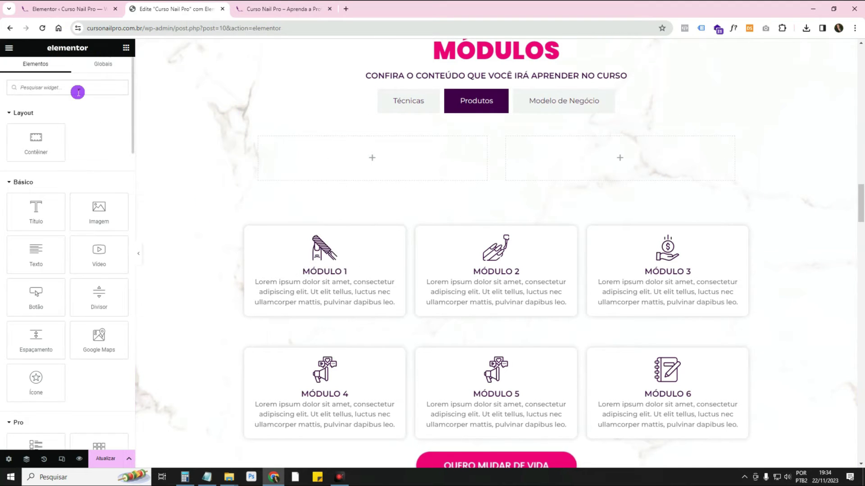
{"action": "type", "text": "icon"}
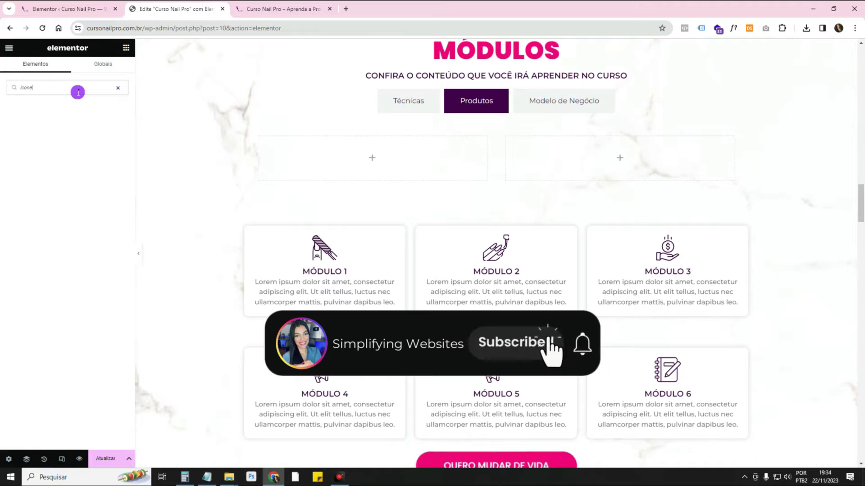
{"action": "left_click_drag", "start_coordinate": [99, 119], "coordinate": [361, 155]}
{"action": "right_click", "coordinate": [361, 154]}
{"action": "left_click", "coordinate": [385, 173]}
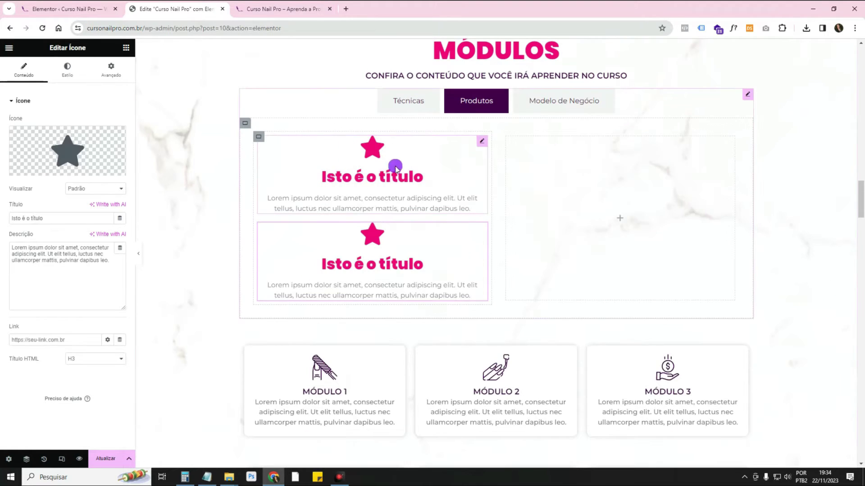
Step: Change the first inner container to a Grade layout with 2 columns and duplicate an icon box to fill its four cells
{"action": "left_click", "coordinate": [258, 139]}
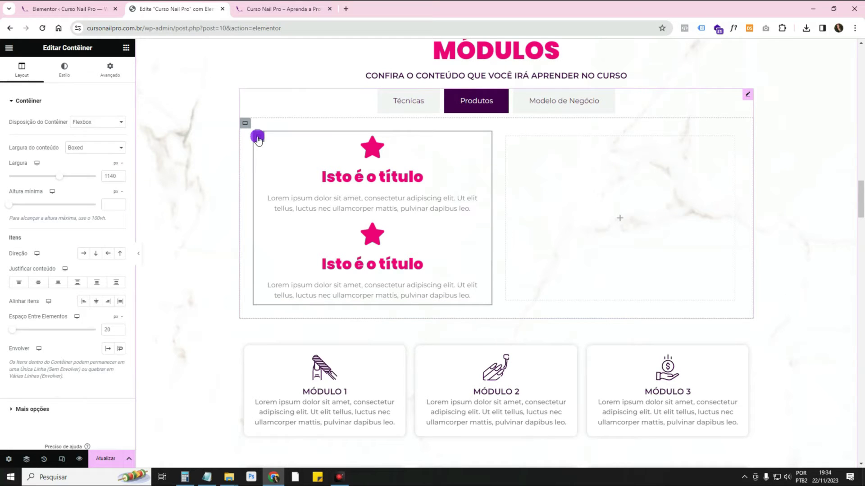
{"action": "left_click", "coordinate": [90, 122]}
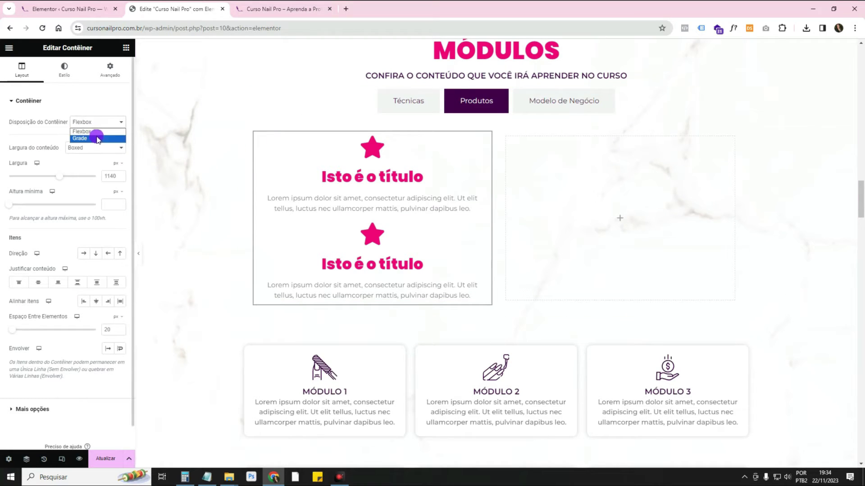
{"action": "left_click", "coordinate": [97, 139]}
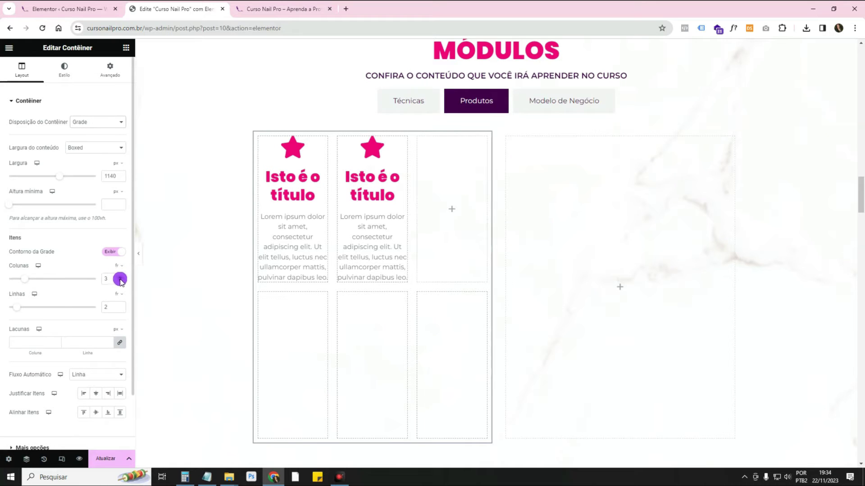
{"action": "left_click", "coordinate": [121, 282]}
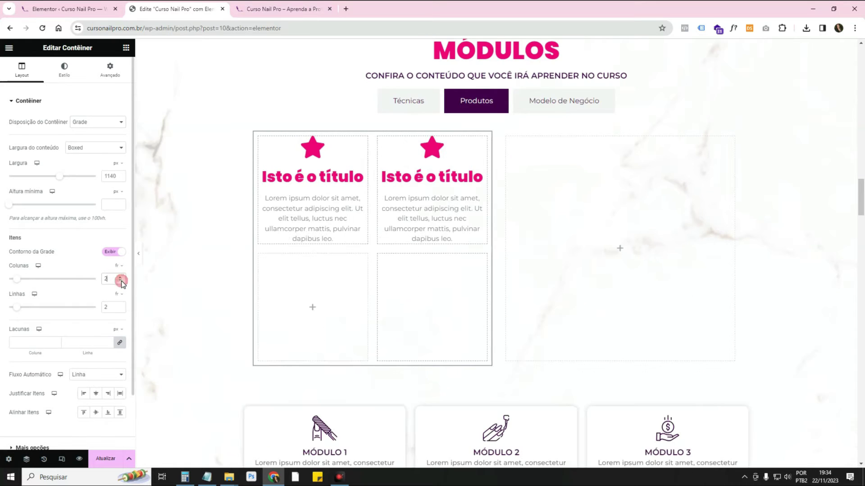
{"action": "right_click", "coordinate": [440, 171]}
{"action": "left_click", "coordinate": [452, 183]}
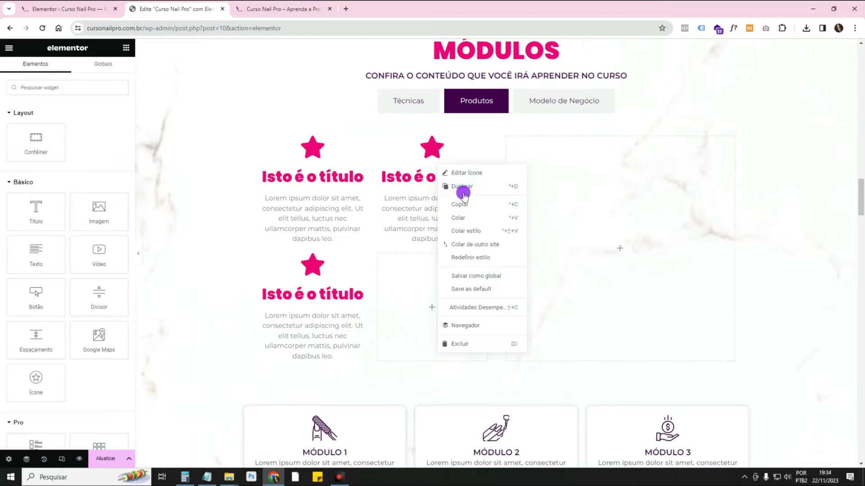
{"action": "left_click", "coordinate": [456, 190]}
Step: Add a Título widget to the second inner container and place an Imagem widget below it
{"action": "left_click", "coordinate": [126, 48]}
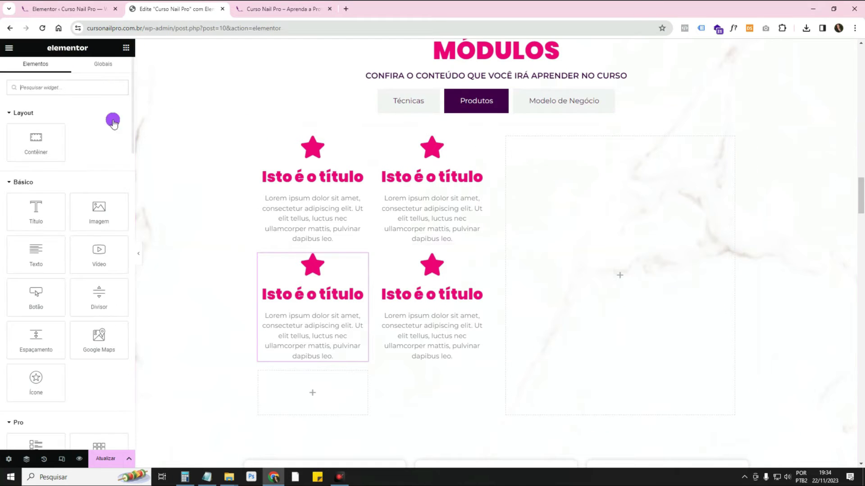
{"action": "left_click_drag", "start_coordinate": [34, 208], "coordinate": [708, 179]}
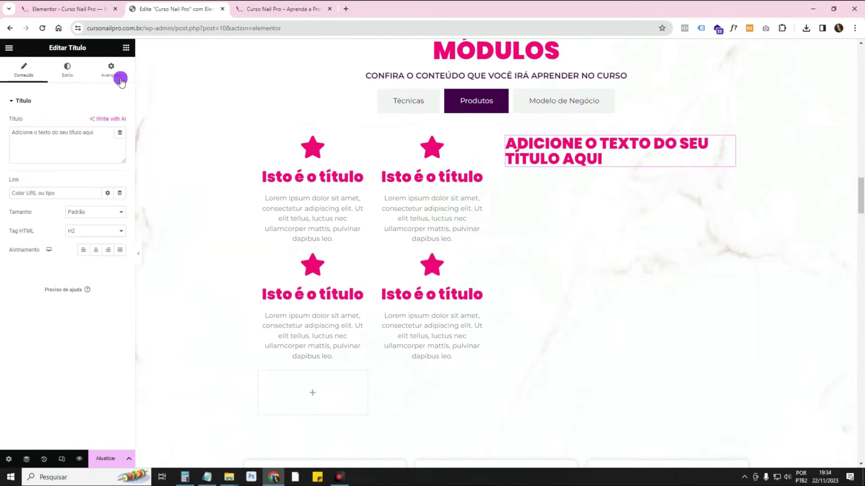
{"action": "left_click", "coordinate": [126, 47]}
{"action": "left_click_drag", "start_coordinate": [99, 212], "coordinate": [643, 159]}
Step: Give the Produtos tab's outer container a solid light grey background colour
{"action": "left_click", "coordinate": [245, 124]}
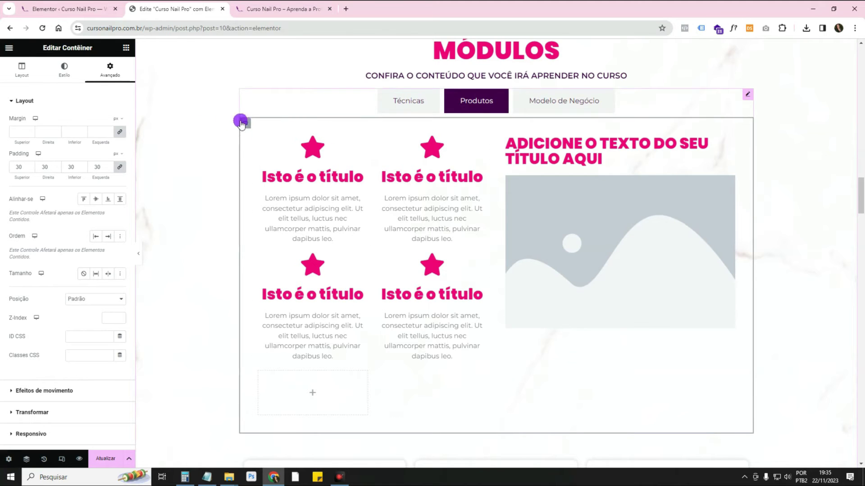
{"action": "left_click", "coordinate": [56, 77]}
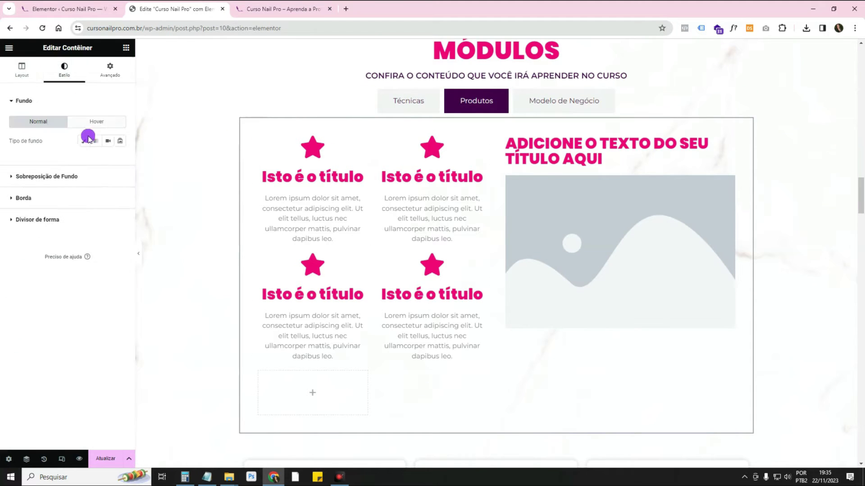
{"action": "left_click", "coordinate": [84, 141]}
{"action": "left_click", "coordinate": [111, 160]}
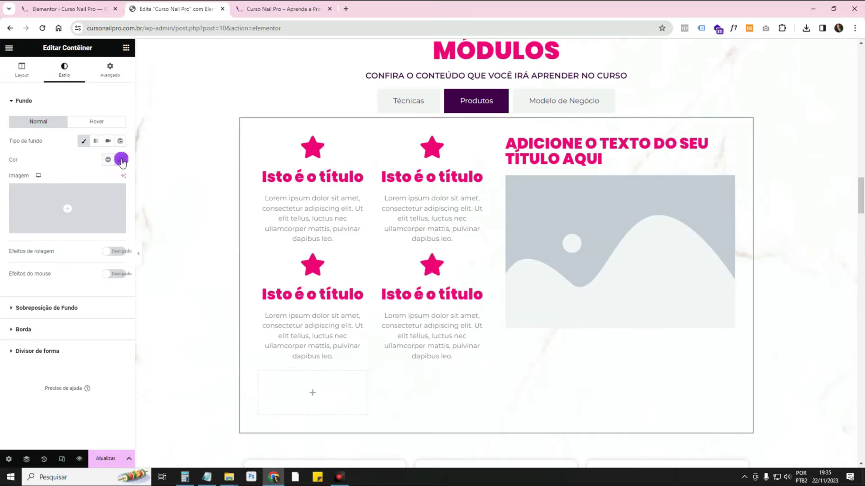
{"action": "left_click", "coordinate": [69, 206]}
{"action": "left_click_drag", "start_coordinate": [69, 206], "coordinate": [65, 201]}
{"action": "left_click", "coordinate": [71, 157]}
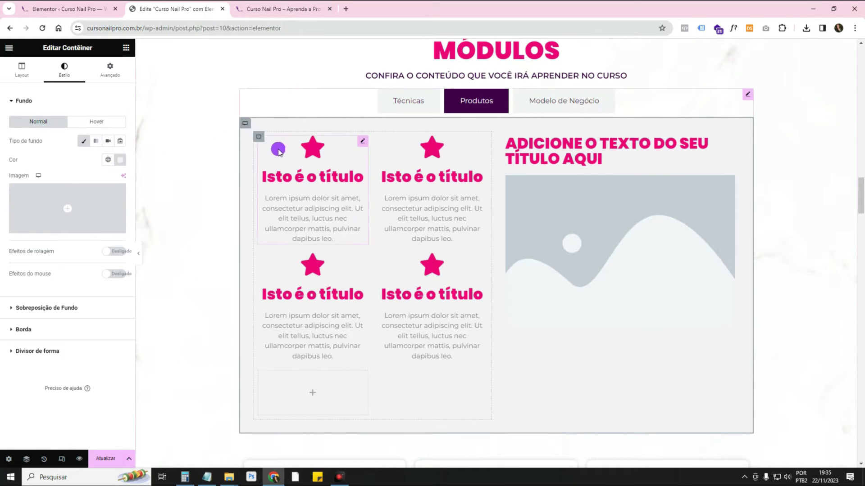
Step: Set the icon box grid container's background to the global colour Secundário
{"action": "left_click", "coordinate": [260, 140]}
{"action": "left_click", "coordinate": [62, 70]}
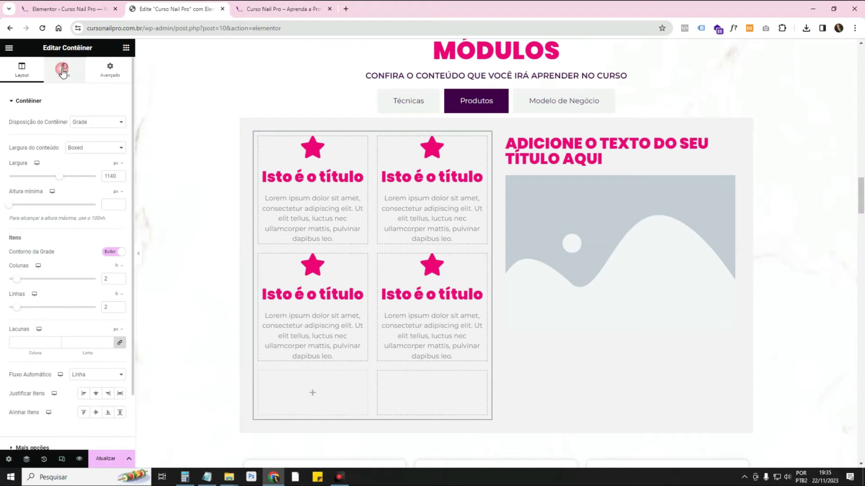
{"action": "left_click", "coordinate": [83, 141]}
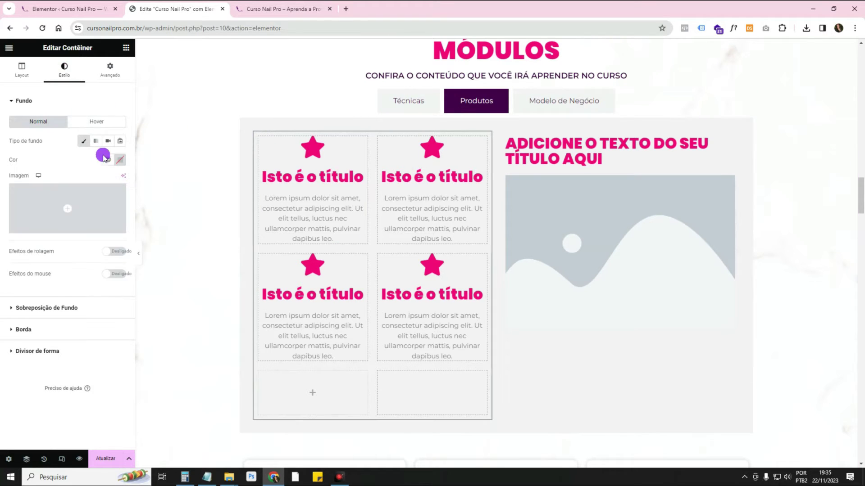
{"action": "left_click", "coordinate": [114, 162]}
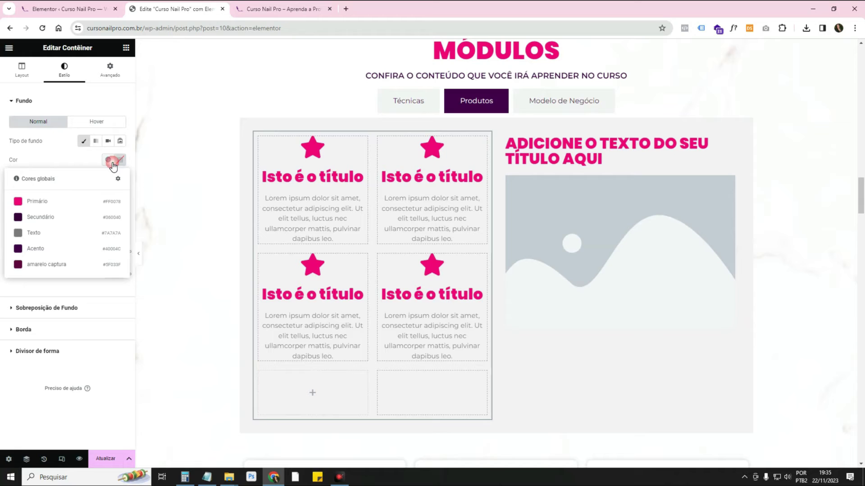
{"action": "left_click", "coordinate": [100, 216]}
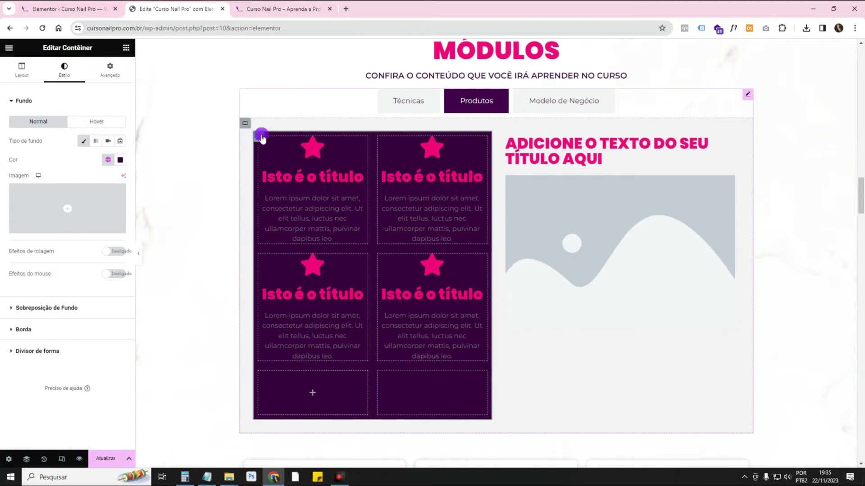
Step: Set the icon box grid container's padding to 30 px on all sides and preview the layout without the editing panel
{"action": "left_click", "coordinate": [110, 70]}
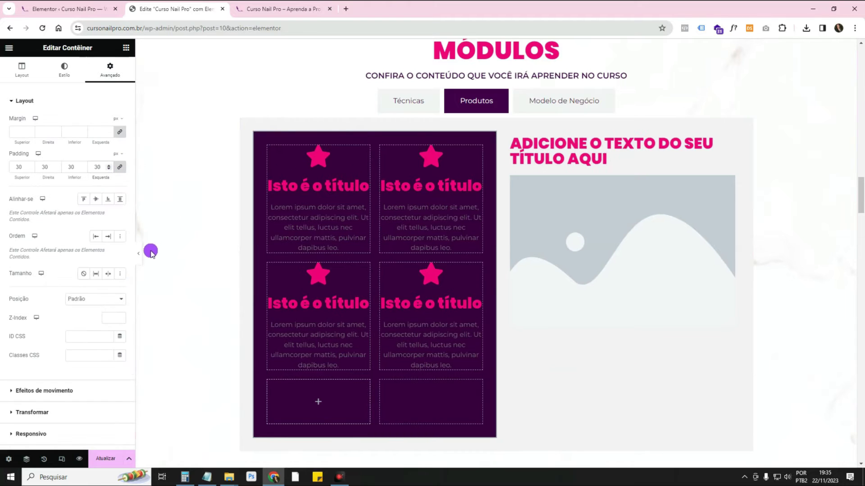
{"action": "left_click", "coordinate": [138, 253]}
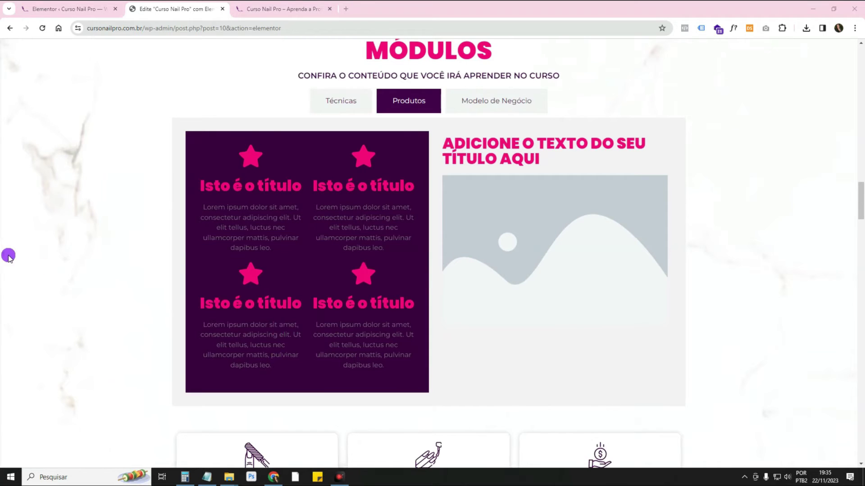
{"action": "left_click", "coordinate": [5, 253]}
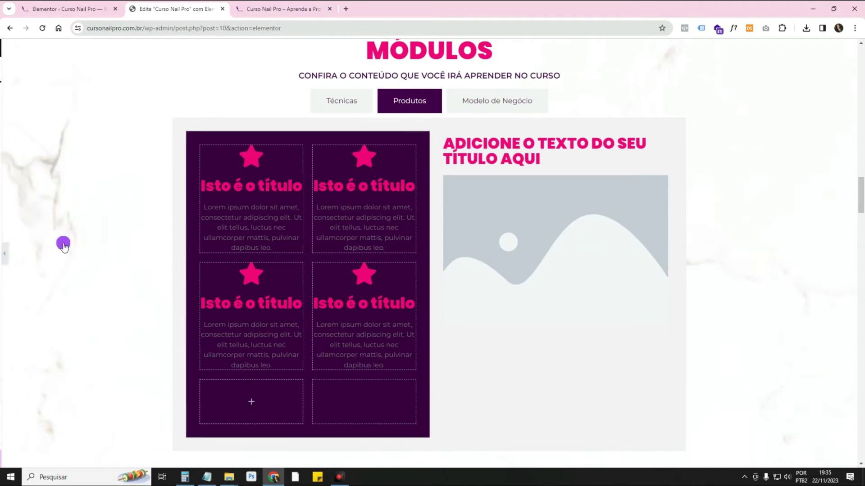
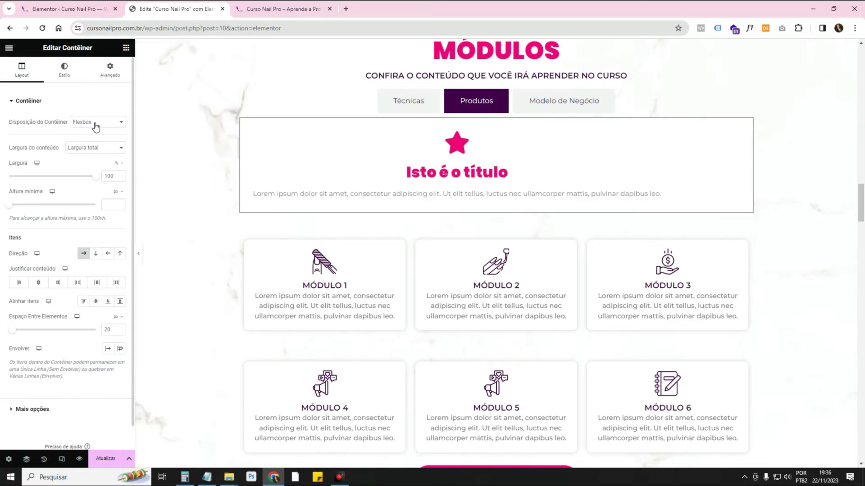
Step: Switch the Produtos tab's container to a Grade layout and duplicate its icon box three times
{"action": "left_click", "coordinate": [96, 127]}
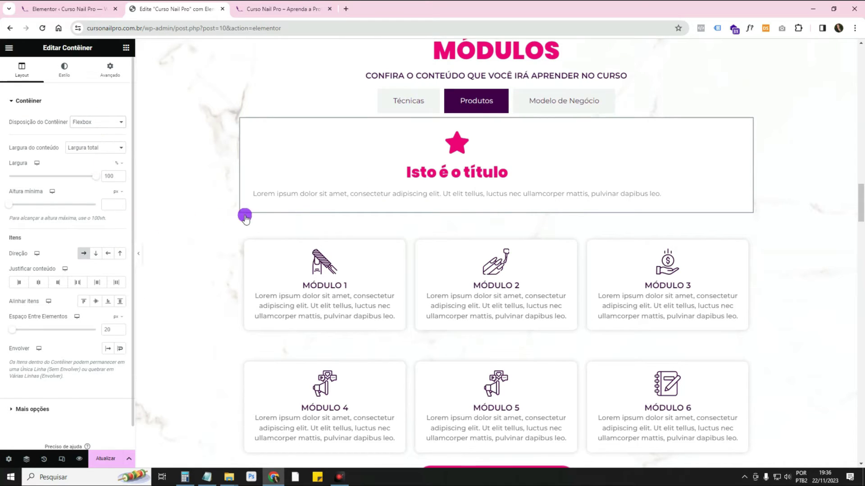
{"action": "right_click", "coordinate": [341, 159]}
{"action": "left_click", "coordinate": [362, 174]}
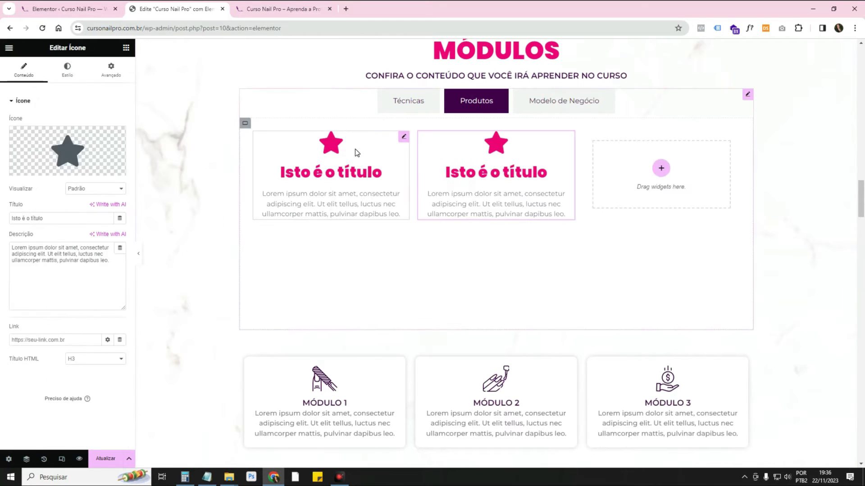
{"action": "right_click", "coordinate": [356, 152]}
{"action": "left_click", "coordinate": [381, 168]}
{"action": "right_click", "coordinate": [367, 154]}
{"action": "left_click", "coordinate": [380, 167]}
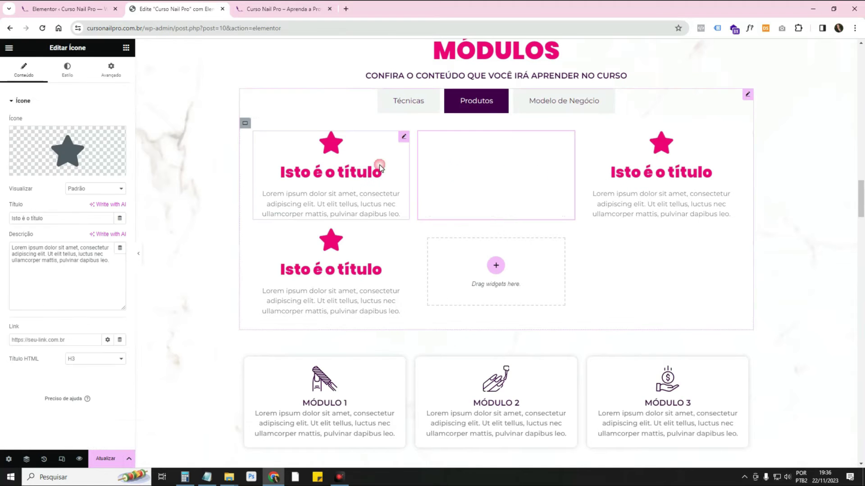
Step: Duplicate the Produtos tab's icon box two more times to fill a grid of two rows by three
{"action": "right_click", "coordinate": [378, 162]}
{"action": "left_click", "coordinate": [384, 173]}
{"action": "right_click", "coordinate": [373, 152]}
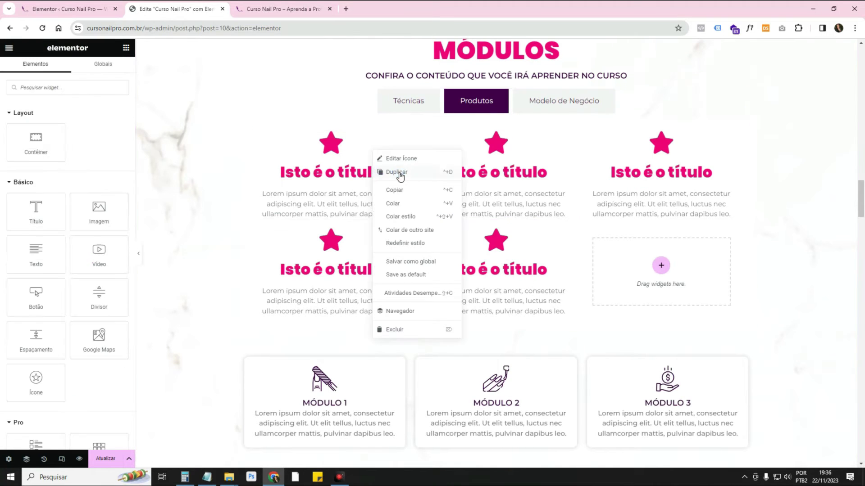
{"action": "left_click", "coordinate": [399, 173]}
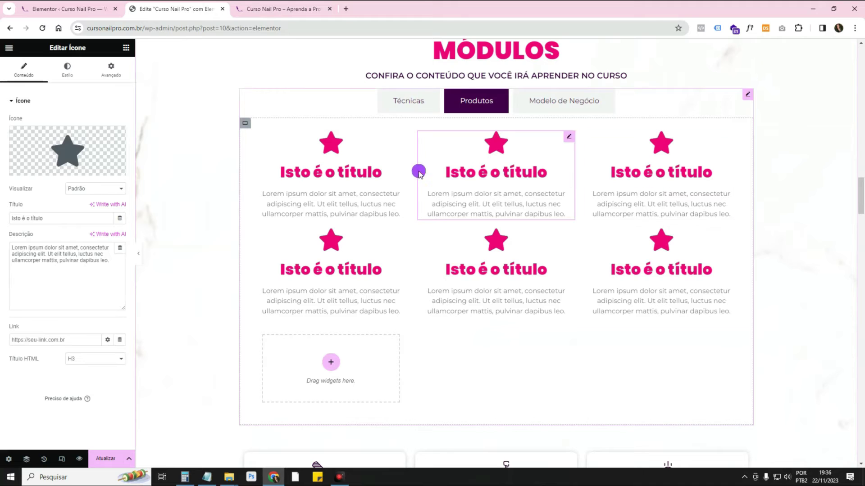
Step: Copy the MÓDULO 1 icon box and paste only its style onto the first icon box in the Produtos tab
{"action": "scroll", "coordinate": [461, 199], "scroll_direction": "down", "scroll_amount": 5}
{"action": "right_click", "coordinate": [345, 265]}
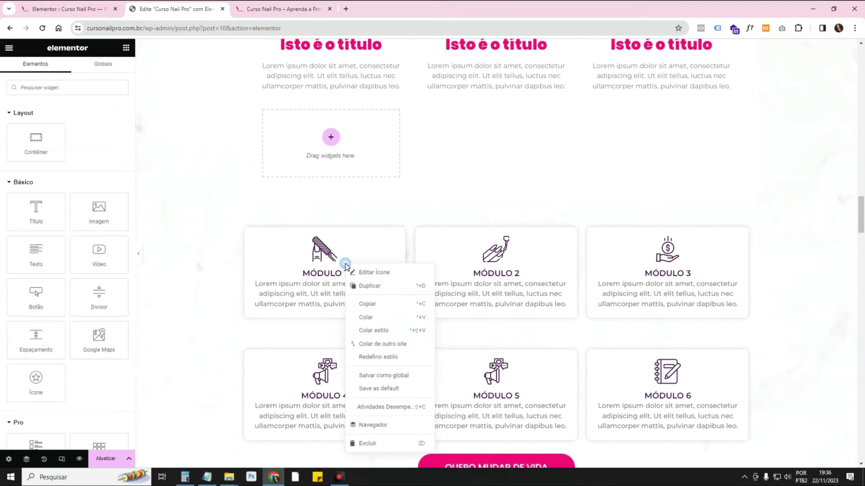
{"action": "left_click", "coordinate": [391, 304]}
{"action": "scroll", "coordinate": [423, 264], "scroll_direction": "up", "scroll_amount": 6}
{"action": "left_click", "coordinate": [506, 238]}
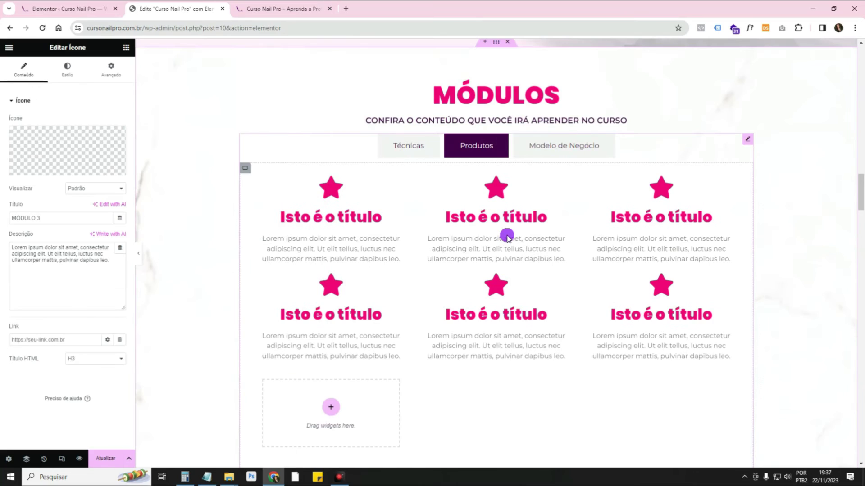
{"action": "right_click", "coordinate": [364, 184]}
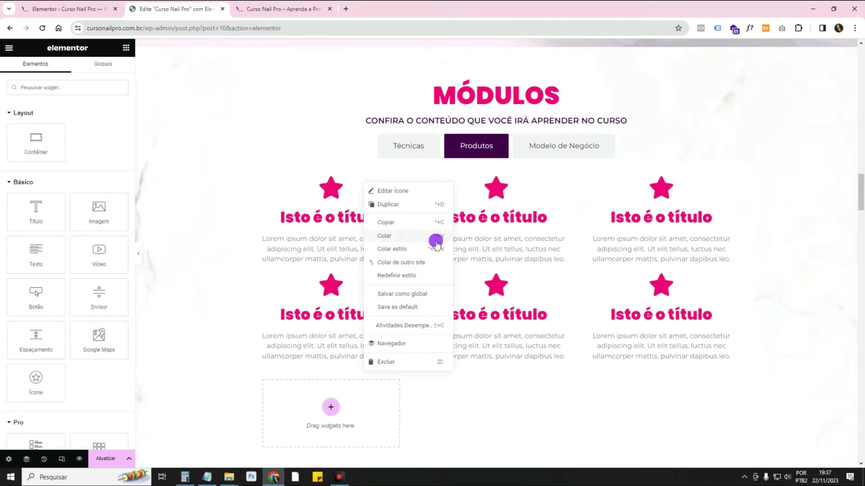
{"action": "left_click", "coordinate": [435, 239]}
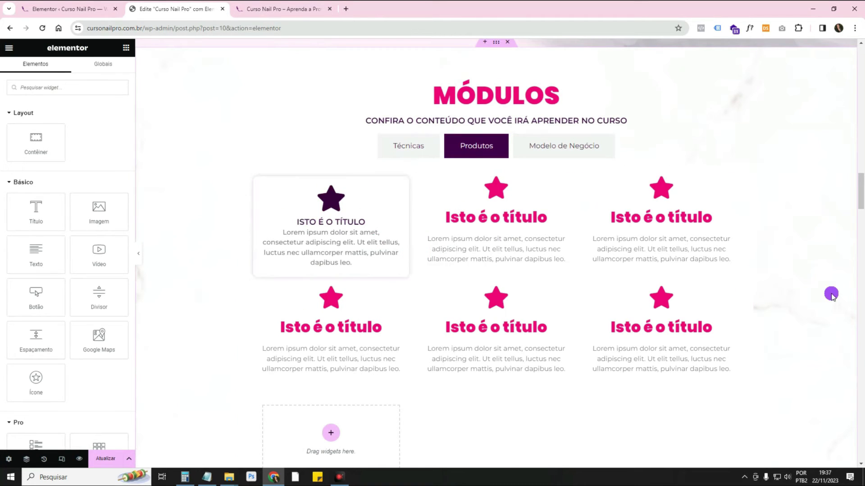
Step: Paste the copied card style onto the Produtos tab's third icon box and the middle box of its second row
{"action": "right_click", "coordinate": [631, 221]}
{"action": "left_click", "coordinate": [704, 283]}
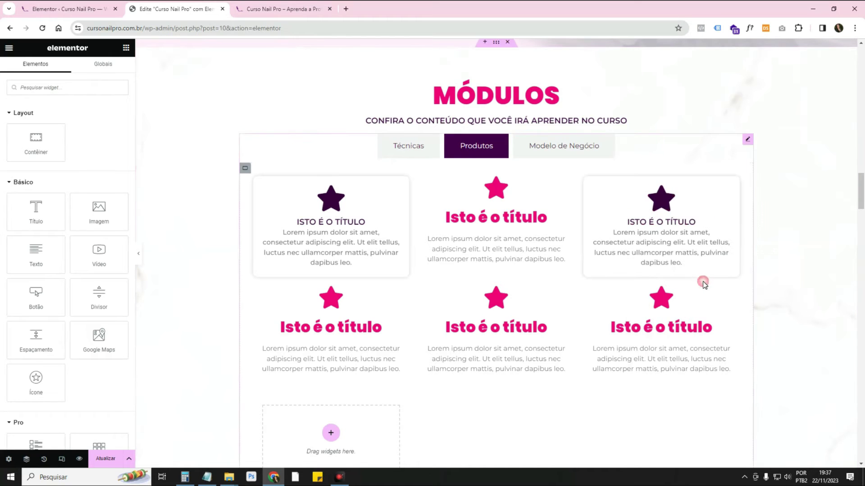
{"action": "right_click", "coordinate": [466, 327]}
{"action": "left_click", "coordinate": [539, 345]}
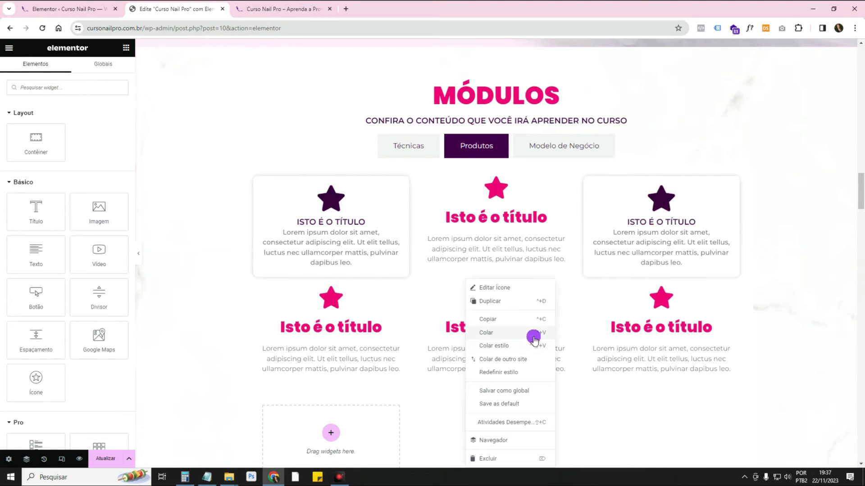
{"action": "left_click", "coordinate": [539, 345]}
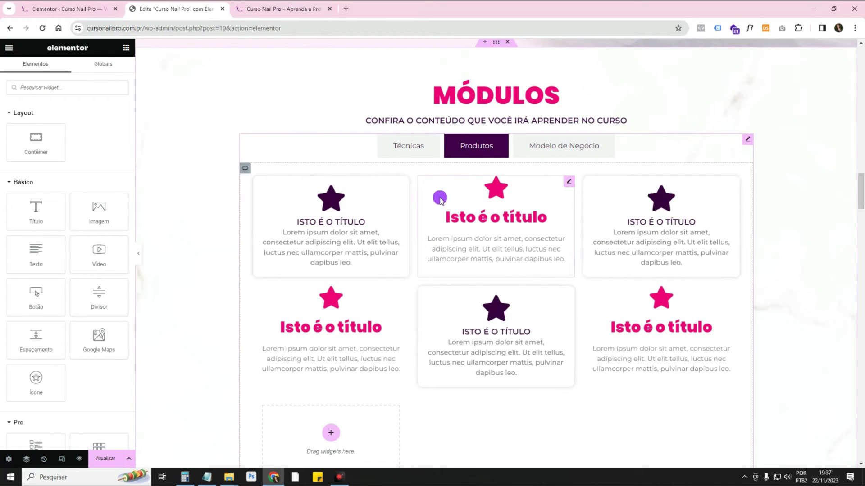
Step: Delete the Técnicas and Modelo de Negócio items from the tabs widget, keeping only Produtos
{"action": "left_click", "coordinate": [410, 149]}
{"action": "left_click", "coordinate": [470, 152]}
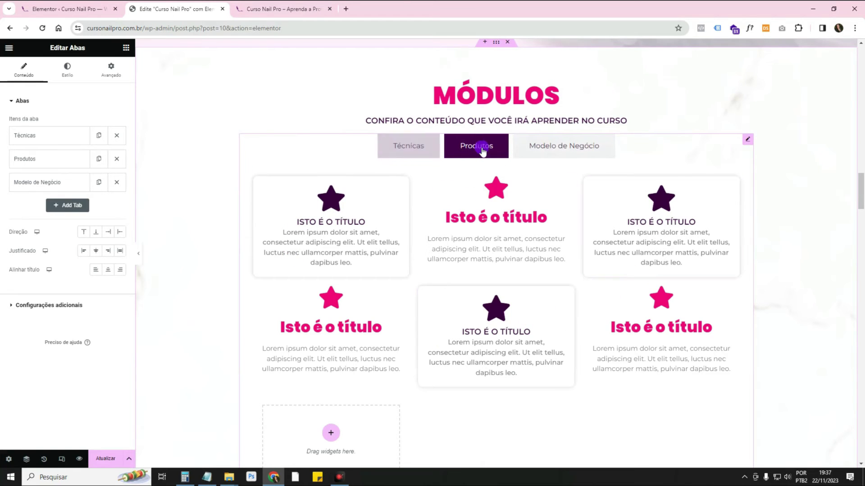
{"action": "left_click", "coordinate": [120, 146]}
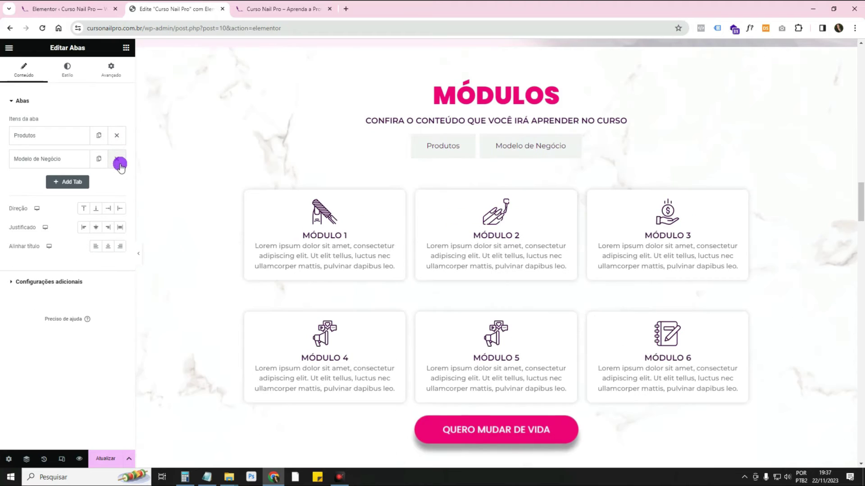
{"action": "left_click", "coordinate": [120, 160]}
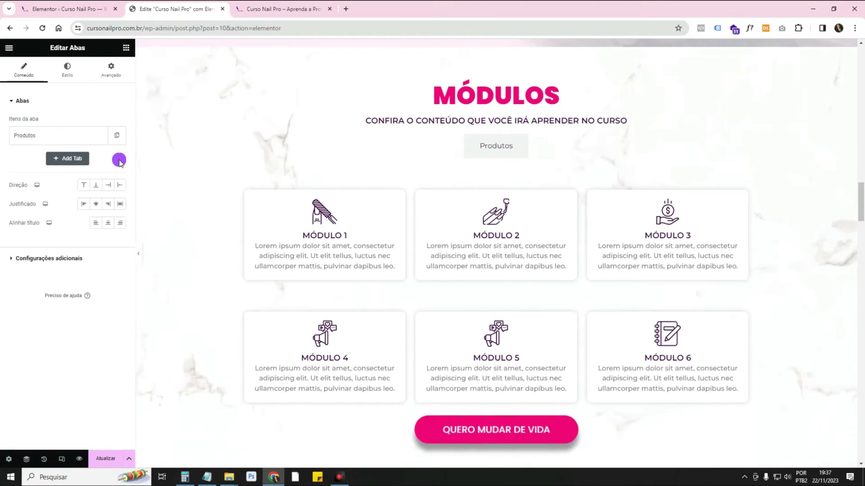
Step: Duplicate the Produtos tab item twice to make three tabs with the same content
{"action": "left_click", "coordinate": [110, 142]}
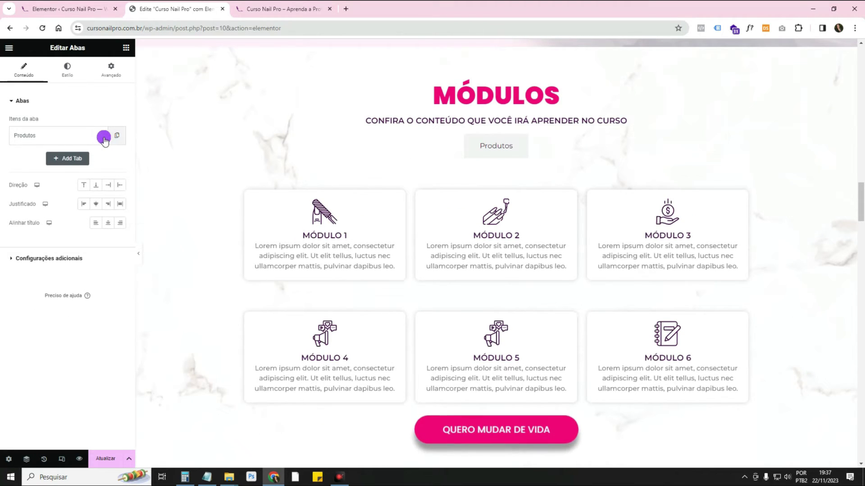
{"action": "left_click", "coordinate": [102, 136]}
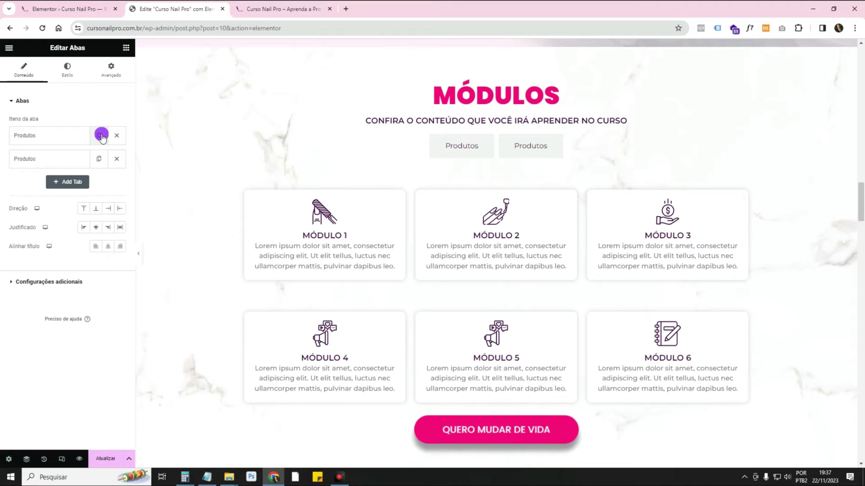
{"action": "left_click", "coordinate": [100, 135]}
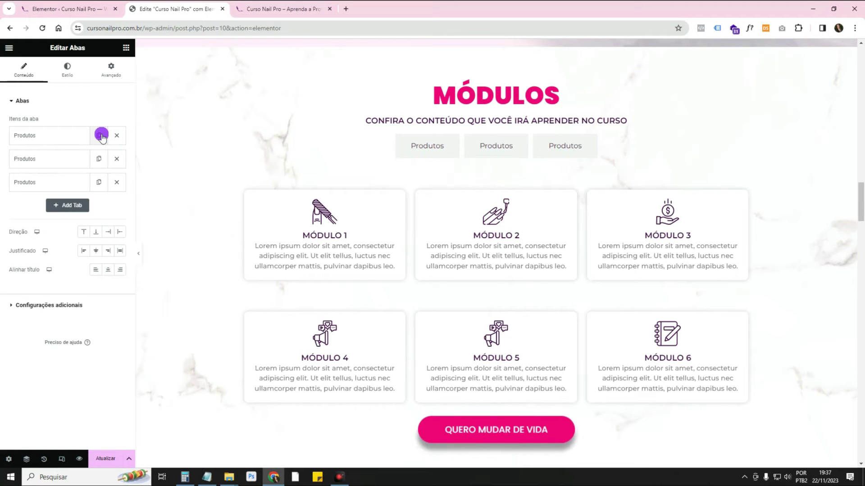
{"action": "left_click", "coordinate": [461, 143]}
{"action": "left_click", "coordinate": [432, 141]}
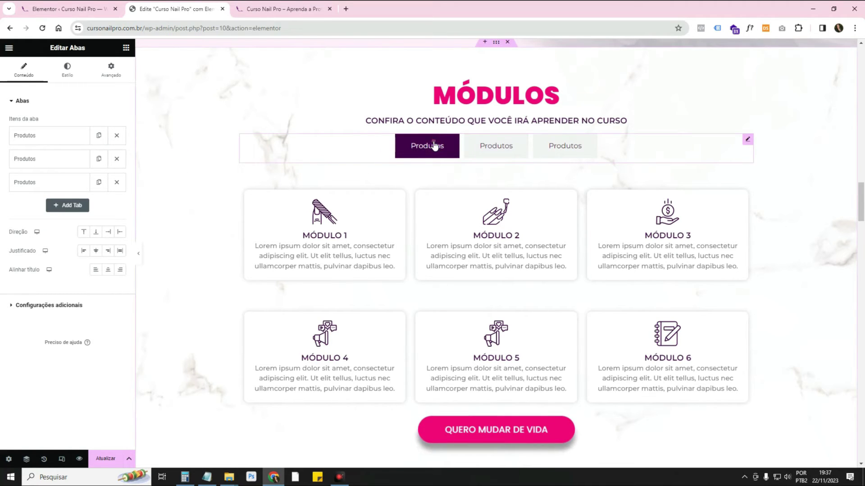
Step: Set the first tab's title to Técnicas and the third tab's title to Modeo de Negócio
{"action": "left_click", "coordinate": [76, 141]}
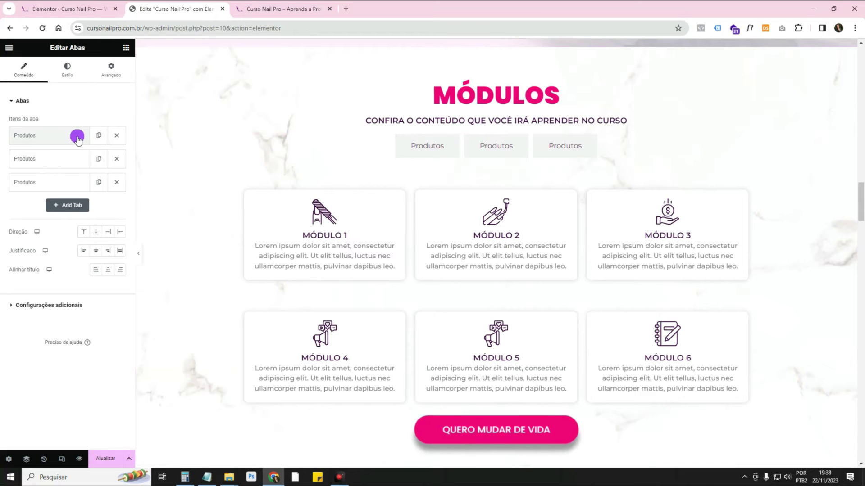
{"action": "left_click", "coordinate": [37, 172]}
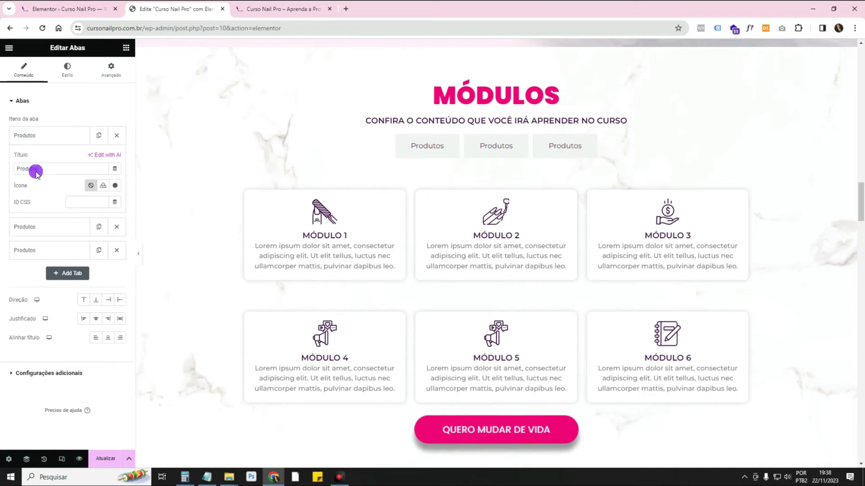
{"action": "left_click_drag", "start_coordinate": [36, 172], "coordinate": [15, 172]}
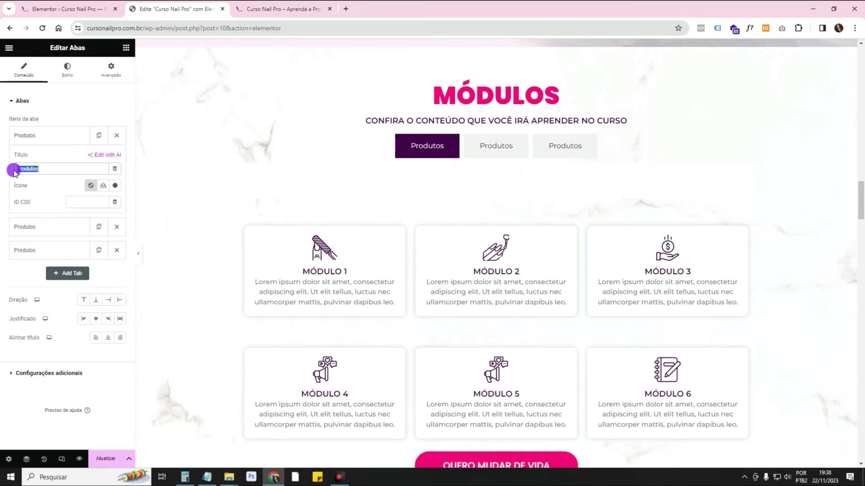
{"action": "type", "text": "Técnicas"}
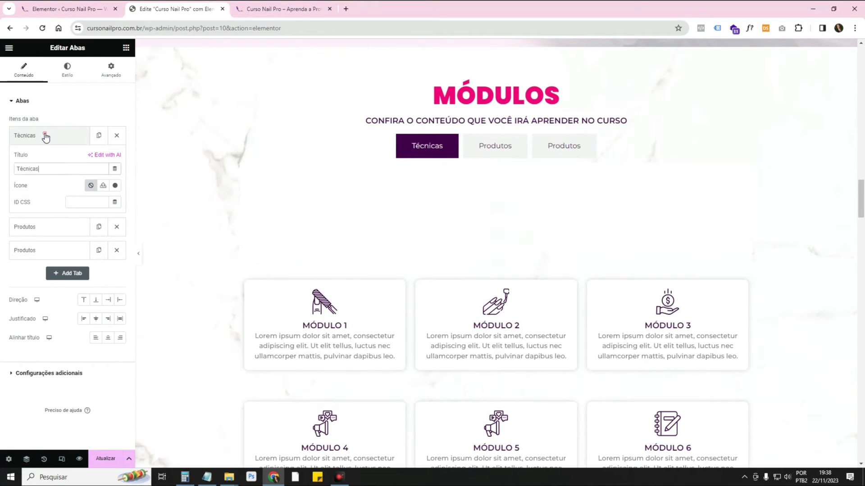
{"action": "left_click", "coordinate": [45, 137]}
{"action": "left_click", "coordinate": [50, 182]}
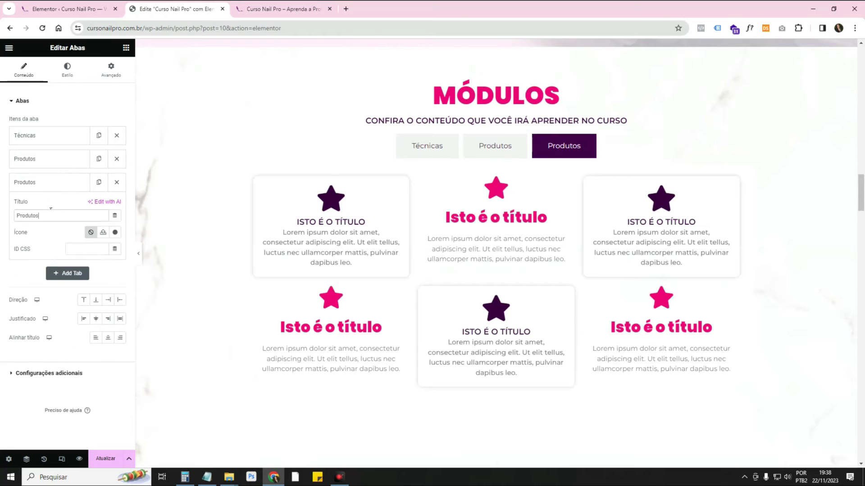
{"action": "type", "text": "Modeo de Negócio"}
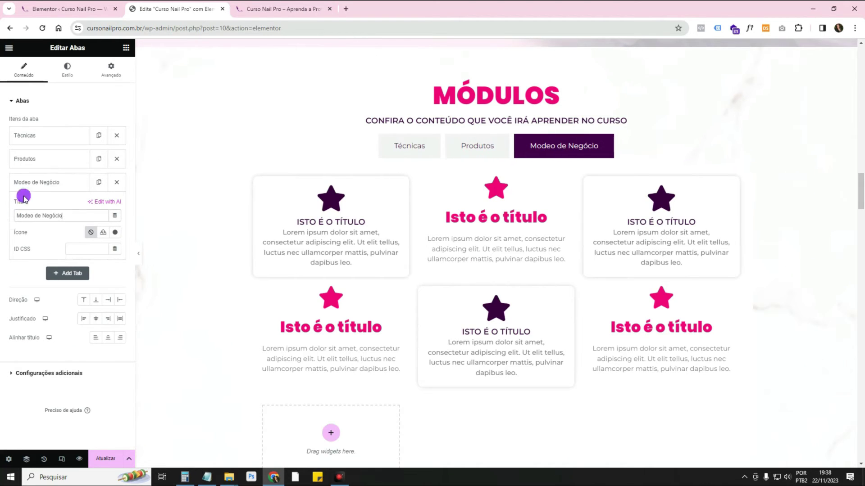
Step: In the Produtos tab, paste the copied card style onto the second icon box and the first box of the second row
{"action": "left_click", "coordinate": [415, 152]}
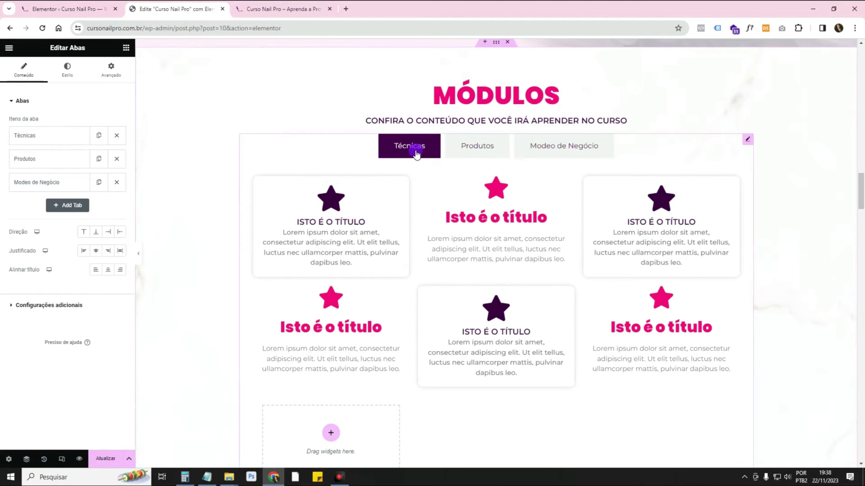
{"action": "left_click", "coordinate": [465, 153]}
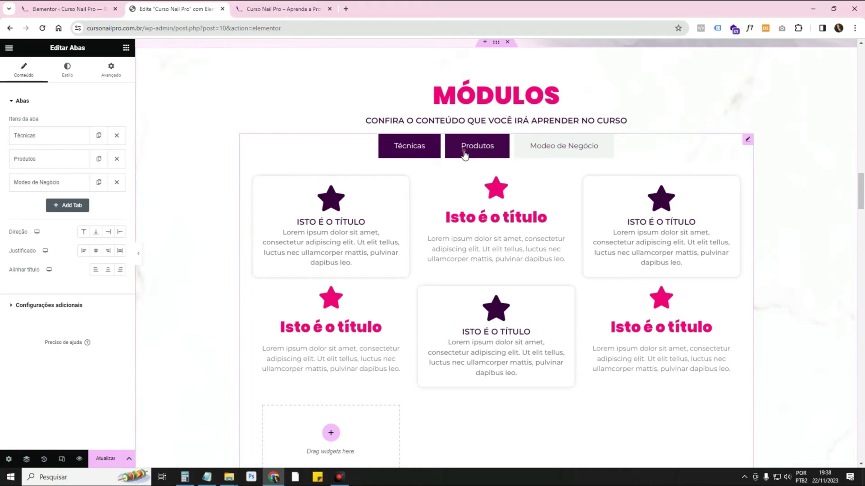
{"action": "left_click", "coordinate": [561, 150]}
{"action": "left_click", "coordinate": [417, 150]}
{"action": "left_click", "coordinate": [492, 148]}
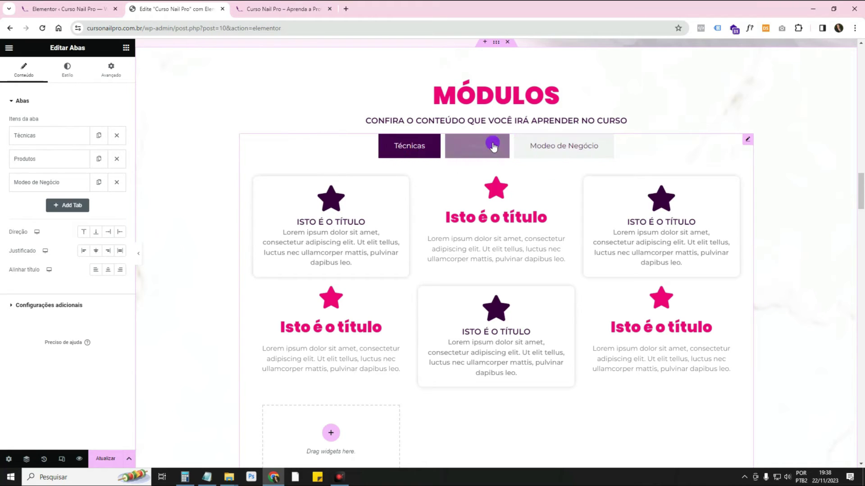
{"action": "right_click", "coordinate": [374, 206]}
{"action": "right_click", "coordinate": [473, 219]}
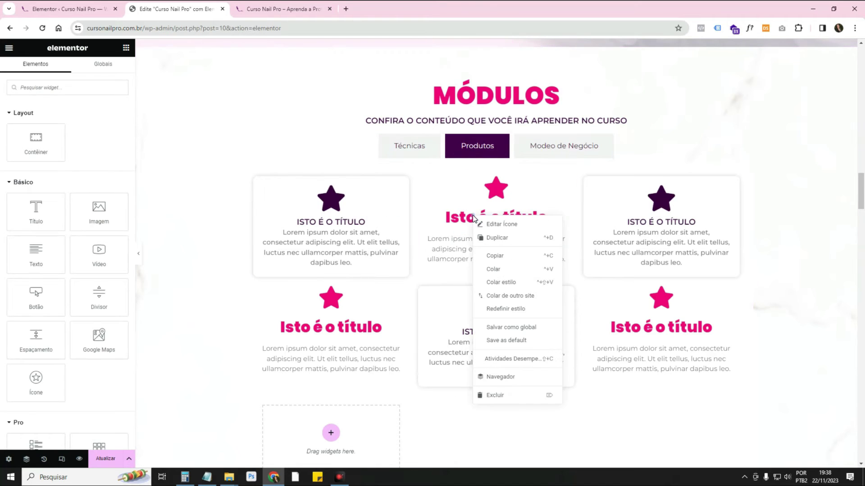
{"action": "left_click", "coordinate": [546, 283]}
{"action": "right_click", "coordinate": [365, 336]}
{"action": "left_click", "coordinate": [406, 398]}
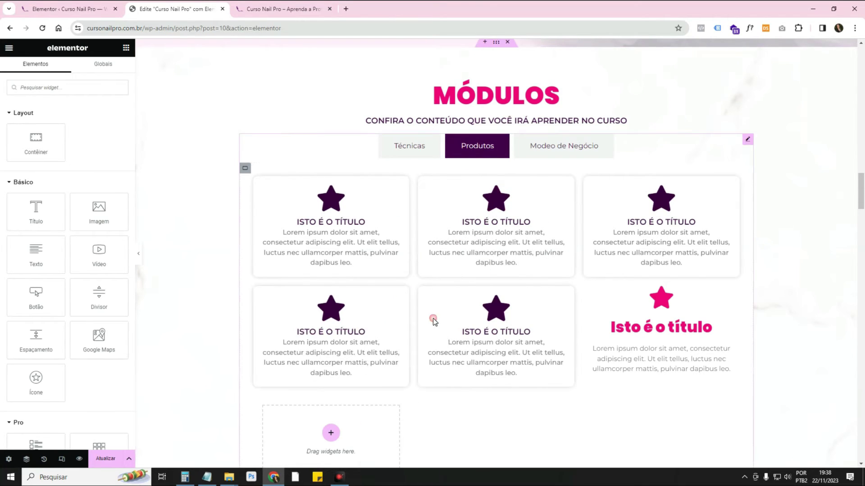
Step: In the Modeo de Negócio tab, paste the copied card style onto the last icon box of the second row
{"action": "left_click", "coordinate": [576, 145]}
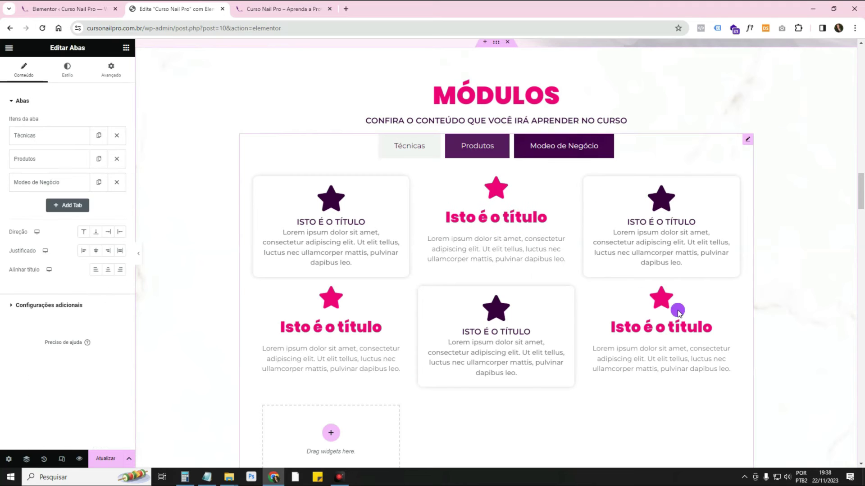
{"action": "right_click", "coordinate": [687, 316]}
{"action": "left_click", "coordinate": [708, 347]}
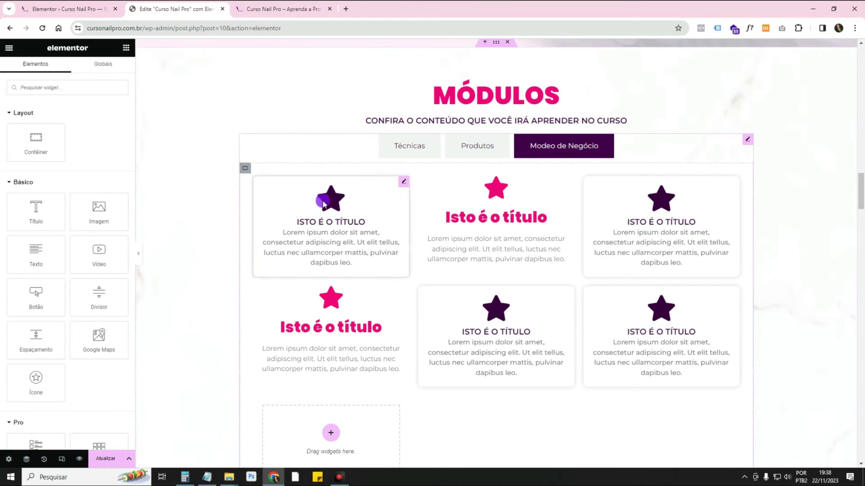
Step: Preview all three tabs without the editing panel, and view the Produtos tab on the published Curso Nail Pro page
{"action": "left_click", "coordinate": [133, 258]}
{"action": "left_click", "coordinate": [337, 146]}
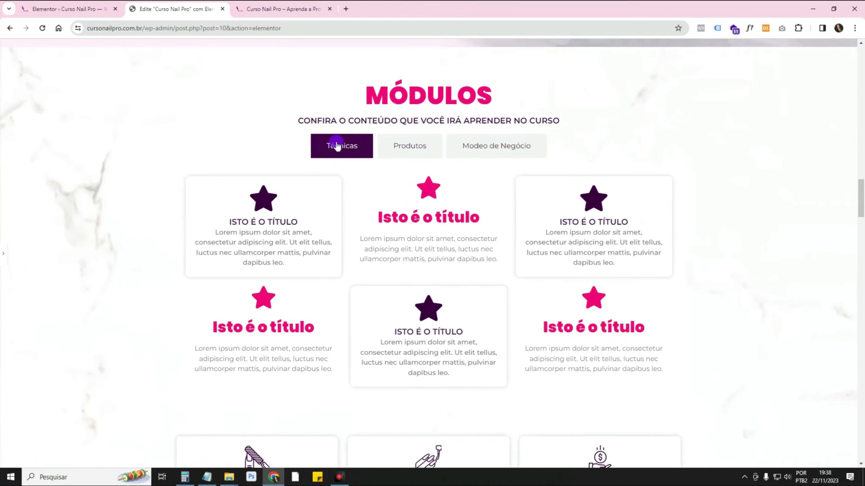
{"action": "left_click", "coordinate": [408, 149]}
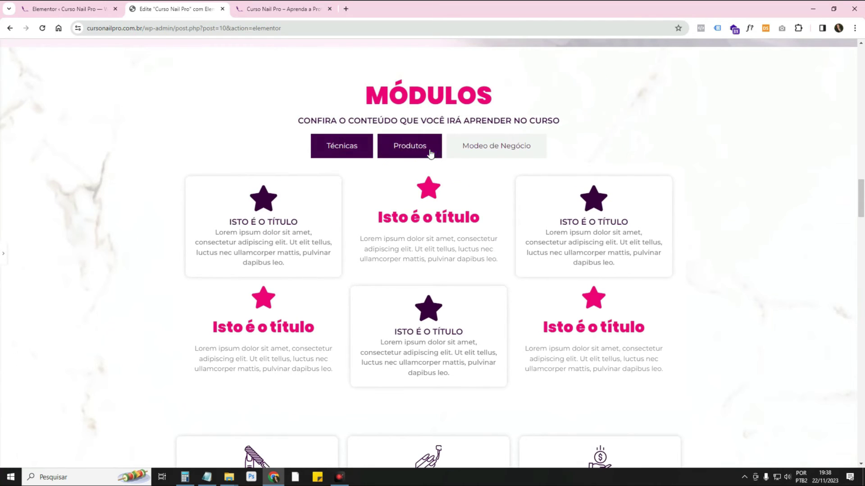
{"action": "left_click", "coordinate": [476, 149]}
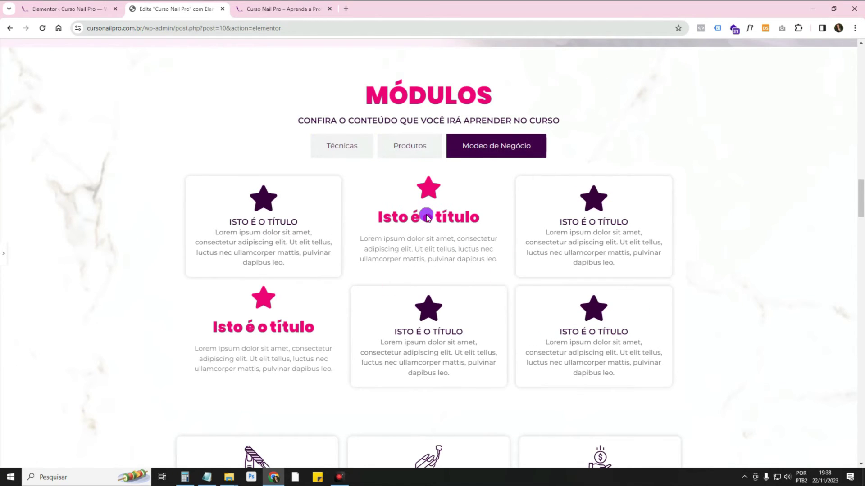
{"action": "left_click", "coordinate": [341, 145]}
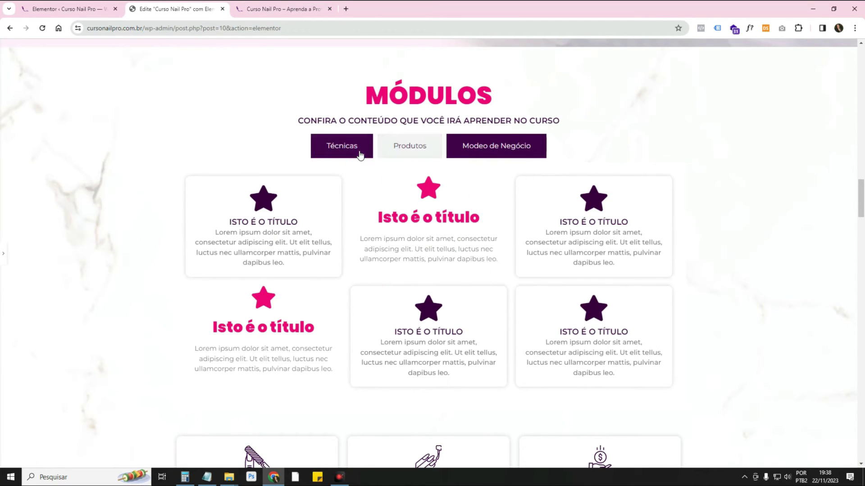
{"action": "left_click", "coordinate": [4, 248]}
{"action": "left_click", "coordinate": [410, 207]}
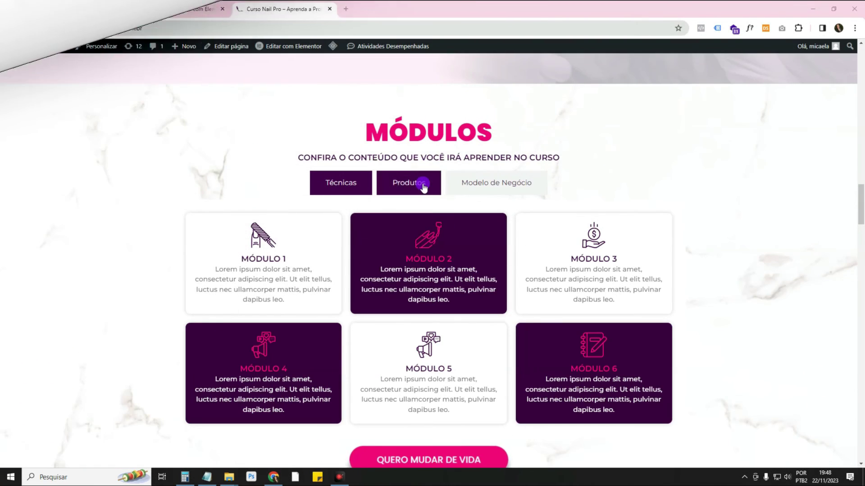
{"action": "left_click", "coordinate": [423, 187]}
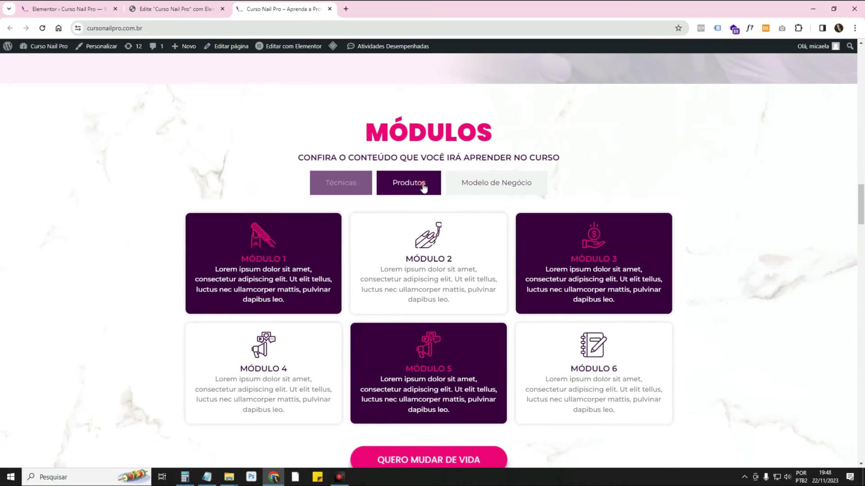
Step: Switch between the Técnicas, Produtos and Modelo de Negócio tabs on the published page to check their card grids
{"action": "left_click", "coordinate": [466, 186]}
{"action": "left_click", "coordinate": [355, 185]}
{"action": "left_click", "coordinate": [497, 187]}
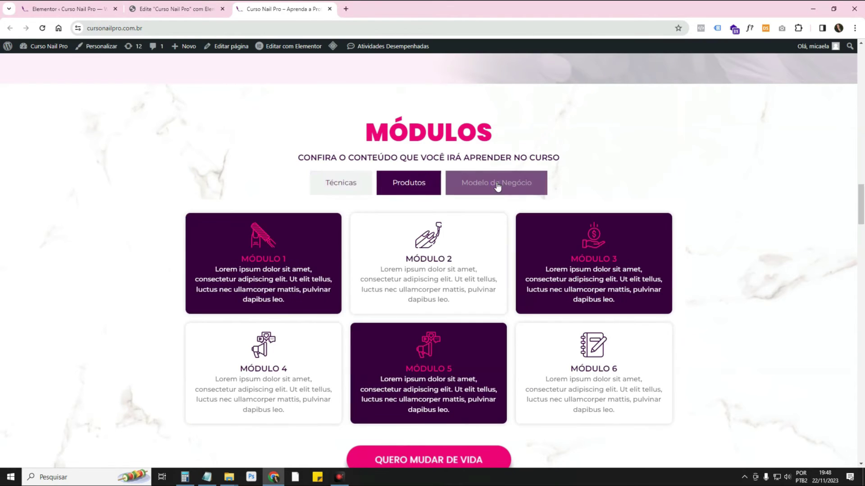
{"action": "left_click", "coordinate": [344, 183]}
{"action": "left_click", "coordinate": [485, 189]}
{"action": "left_click", "coordinate": [341, 182]}
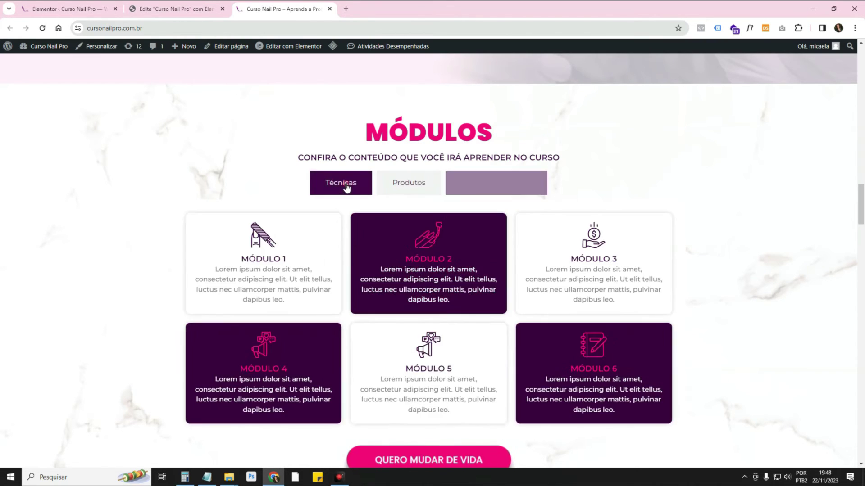
{"action": "scroll", "coordinate": [623, 195], "scroll_direction": "down", "scroll_amount": 1}
{"action": "left_click", "coordinate": [410, 142]}
{"action": "left_click", "coordinate": [365, 150]}
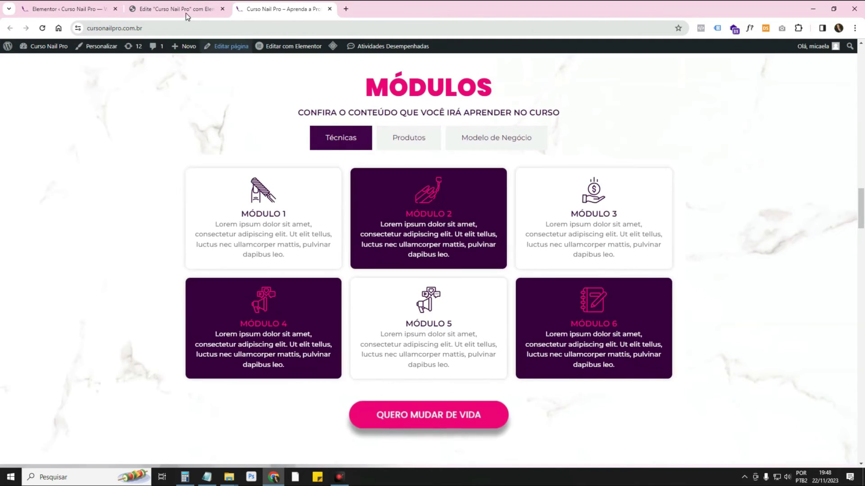
Step: Return to the Elementor editor and open the content settings of the tabs widget in the Módulos section
{"action": "left_click", "coordinate": [176, 9]}
{"action": "left_click", "coordinate": [475, 174]}
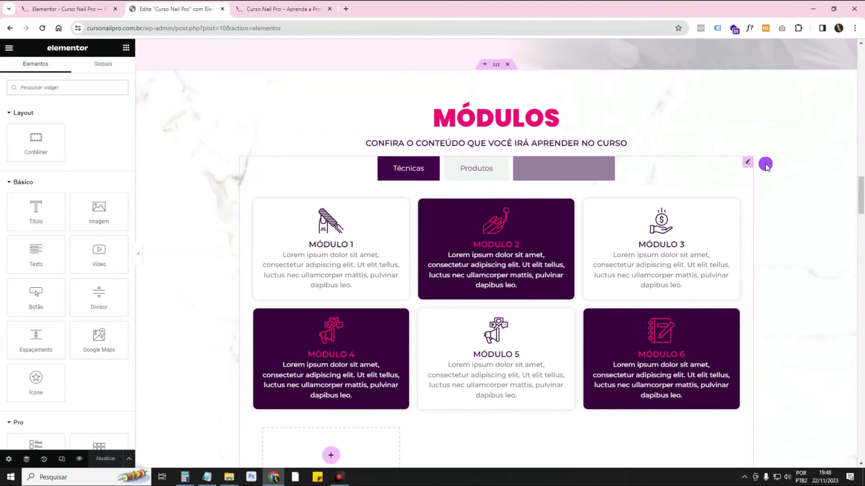
{"action": "left_click", "coordinate": [746, 162]}
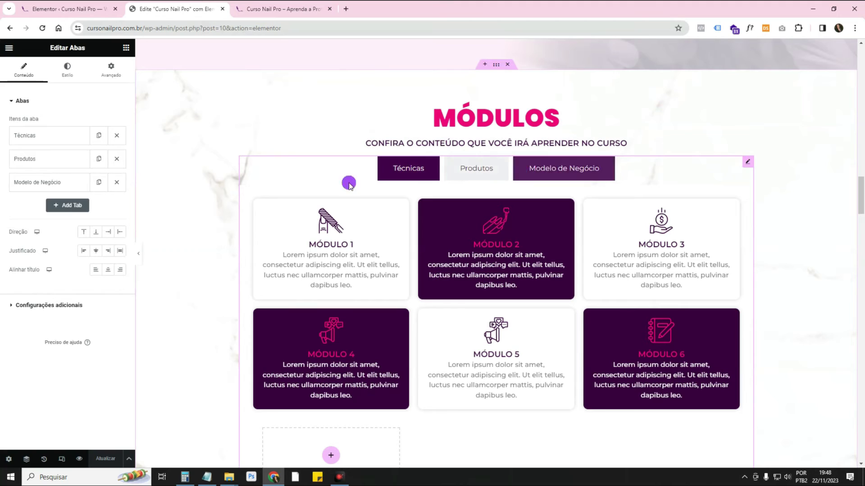
{"action": "left_click", "coordinate": [55, 75]}
{"action": "left_click", "coordinate": [15, 233]}
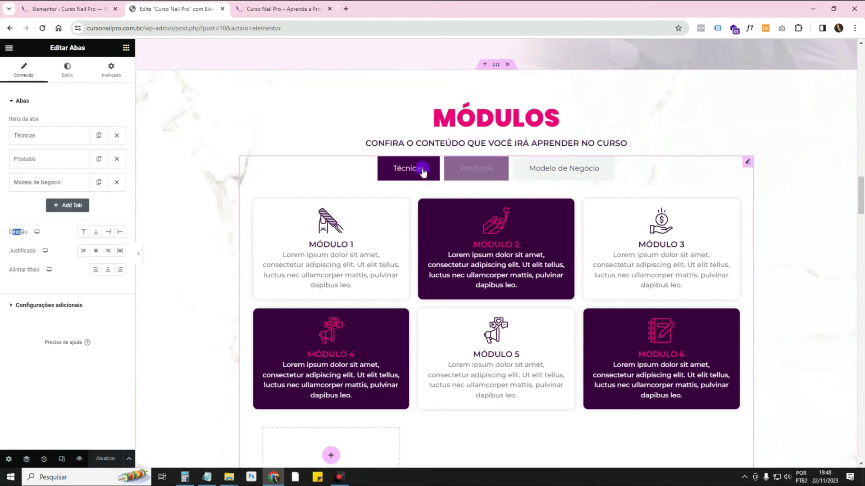
Step: Try the tabs widget with its direction set to bottom, right and left of the card grid, checking the bottom layout without the editing panel
{"action": "left_click", "coordinate": [96, 233]}
{"action": "scroll", "coordinate": [428, 252], "scroll_direction": "down", "scroll_amount": 4}
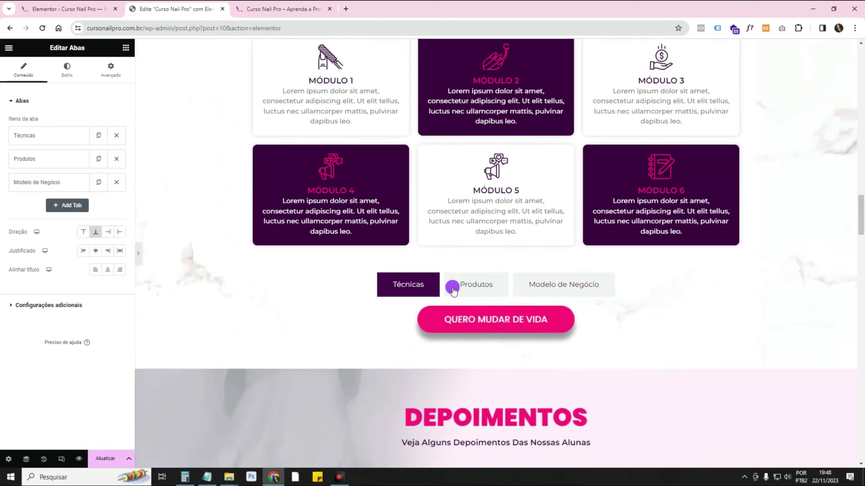
{"action": "left_click", "coordinate": [138, 258]}
{"action": "left_click", "coordinate": [5, 251]}
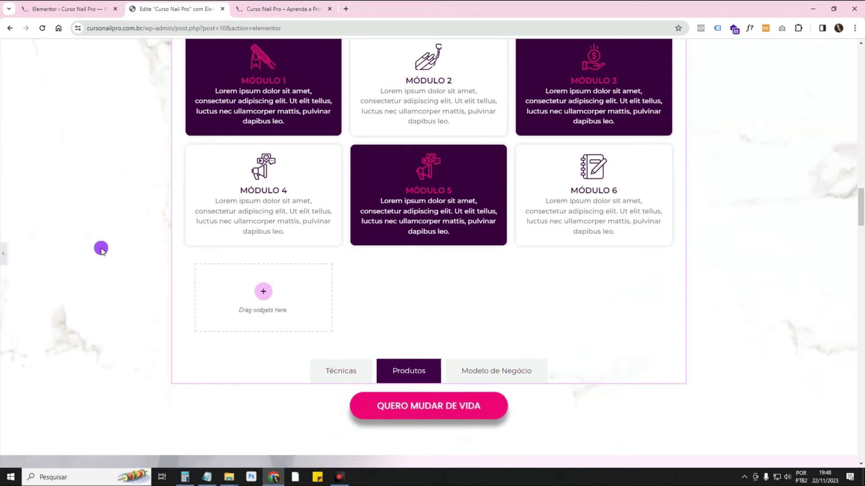
{"action": "left_click", "coordinate": [108, 232]}
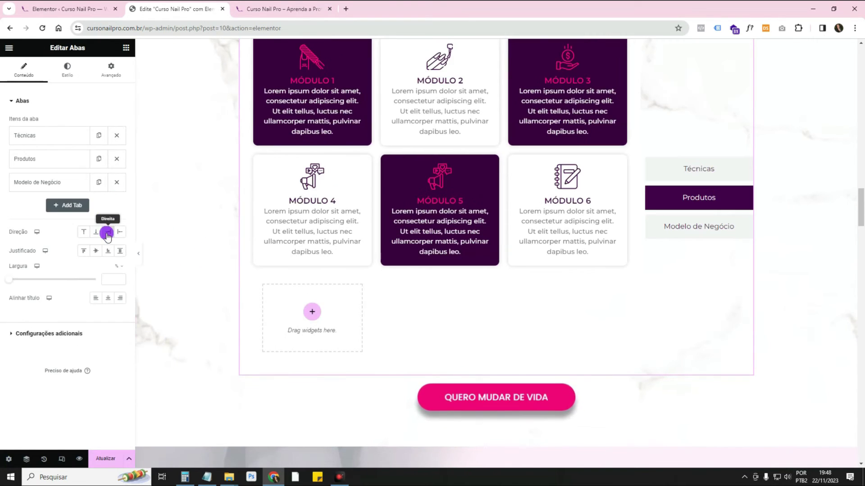
{"action": "left_click", "coordinate": [120, 232]}
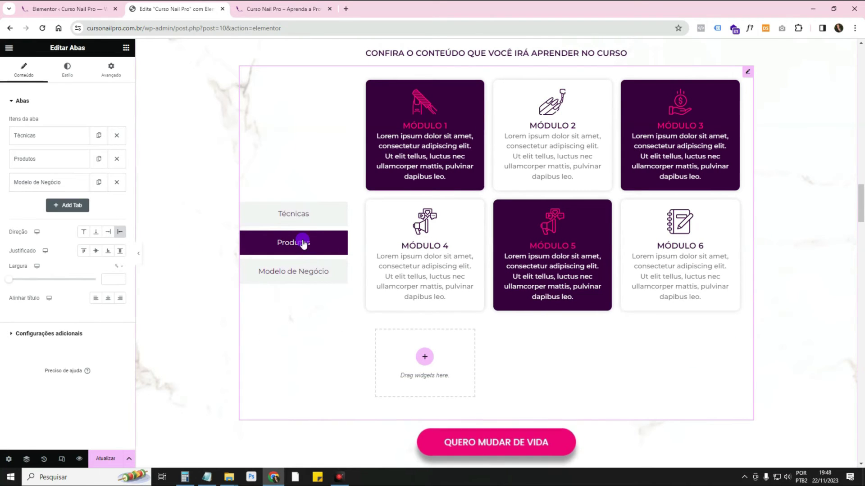
Step: Try the end, stretched, centred and start justifications for the vertical column of tabs
{"action": "left_click", "coordinate": [108, 252]}
{"action": "left_click", "coordinate": [126, 251]}
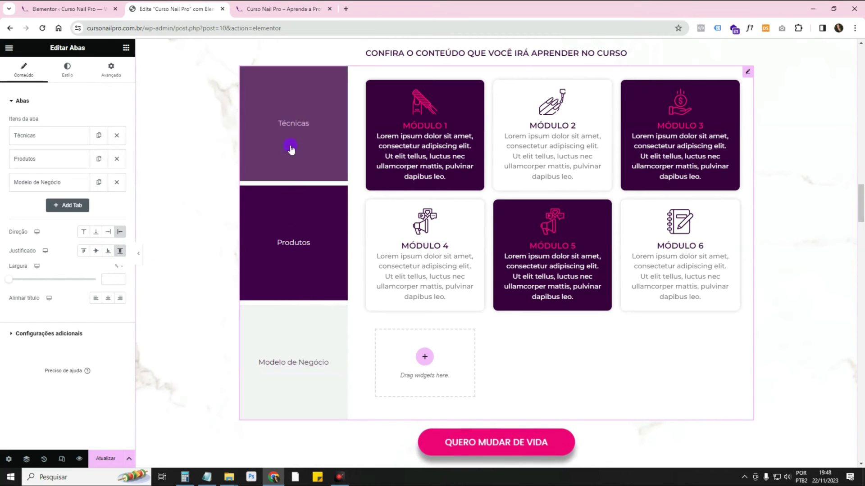
{"action": "left_click", "coordinate": [96, 251]}
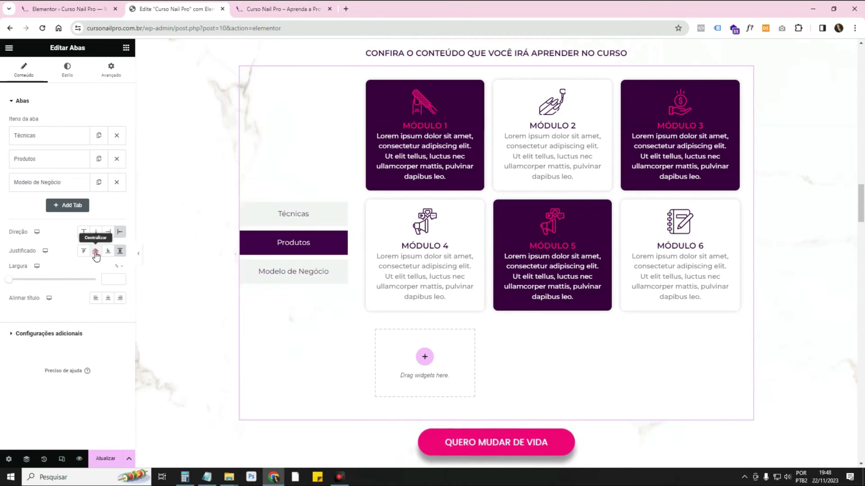
{"action": "left_click", "coordinate": [85, 252]}
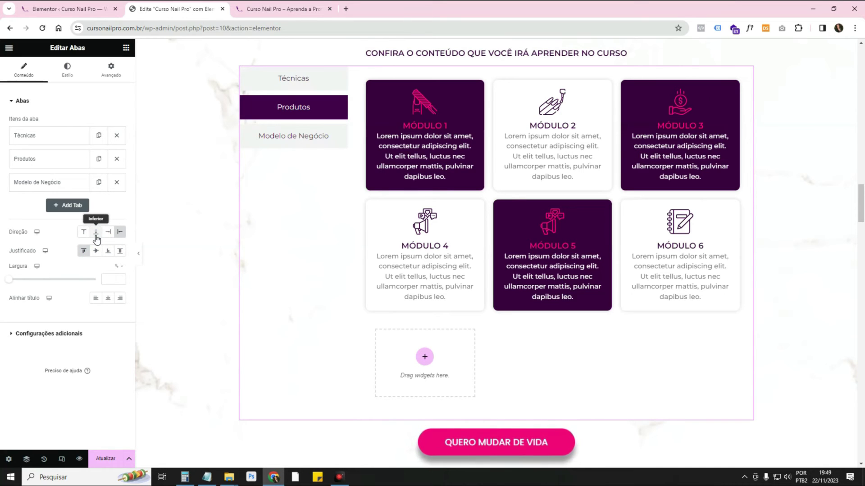
Step: Set the tabs' direction to top, and centre both their justification and their title alignment
{"action": "left_click", "coordinate": [96, 235]}
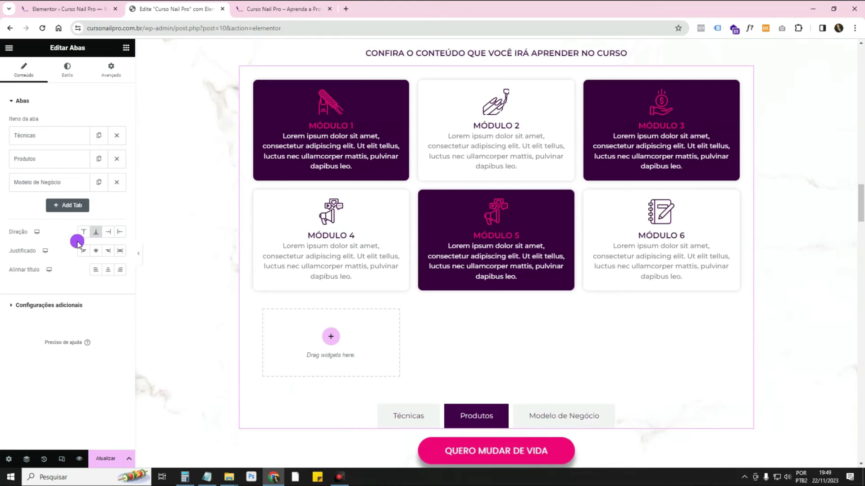
{"action": "left_click", "coordinate": [84, 235]}
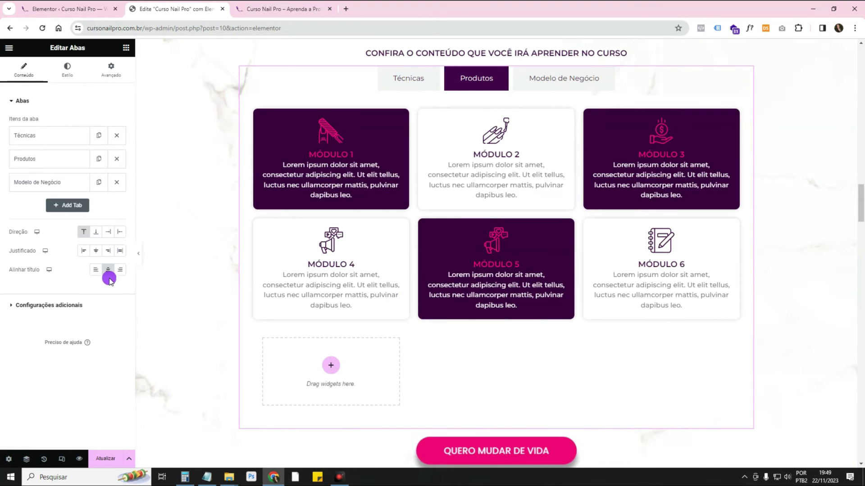
{"action": "left_click", "coordinate": [95, 250]}
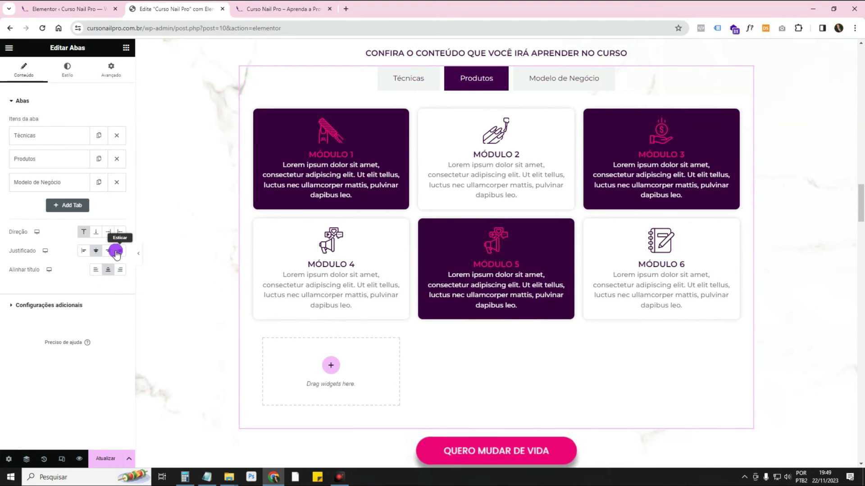
{"action": "left_click", "coordinate": [104, 270]}
Step: Set the tabs' corner rounding to 30 px and their unlinked padding to 10 px top and bottom, 30 px right and left
{"action": "left_click", "coordinate": [69, 77]}
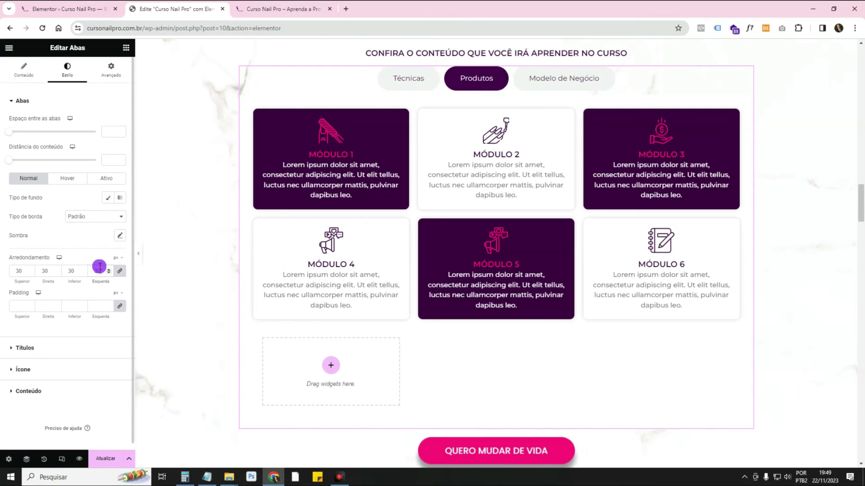
{"action": "type", "text": "10"}
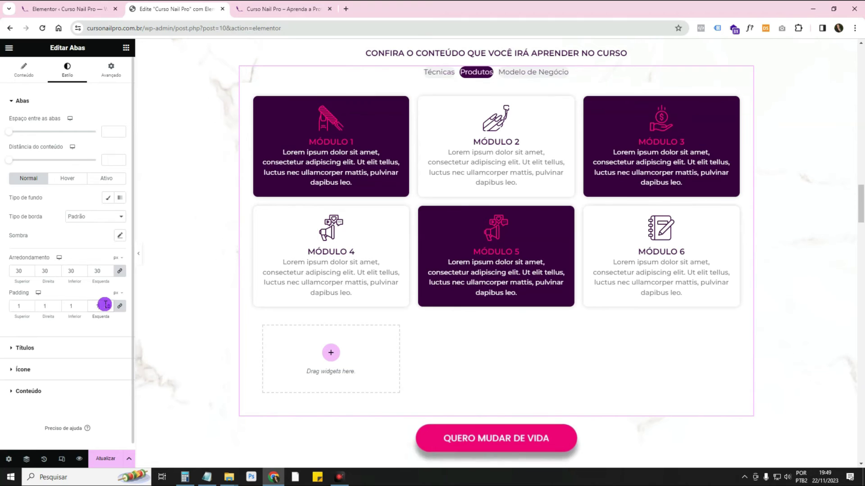
{"action": "left_click", "coordinate": [105, 306]}
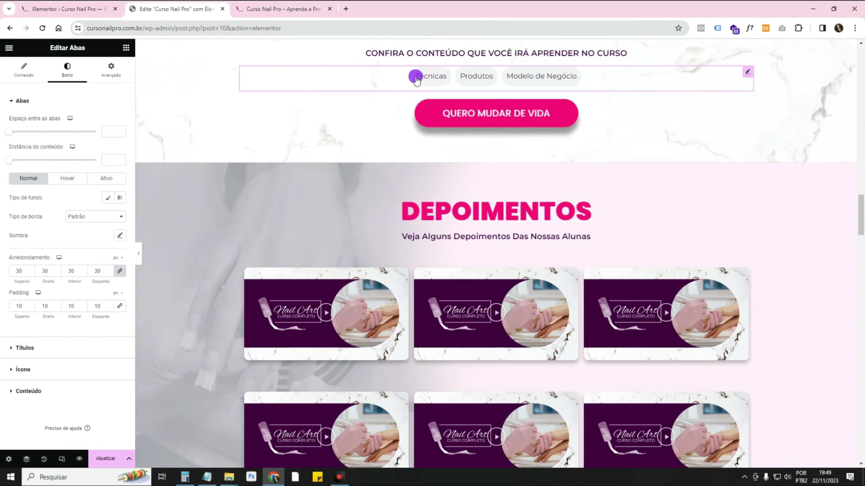
{"action": "double_click", "coordinate": [105, 306]}
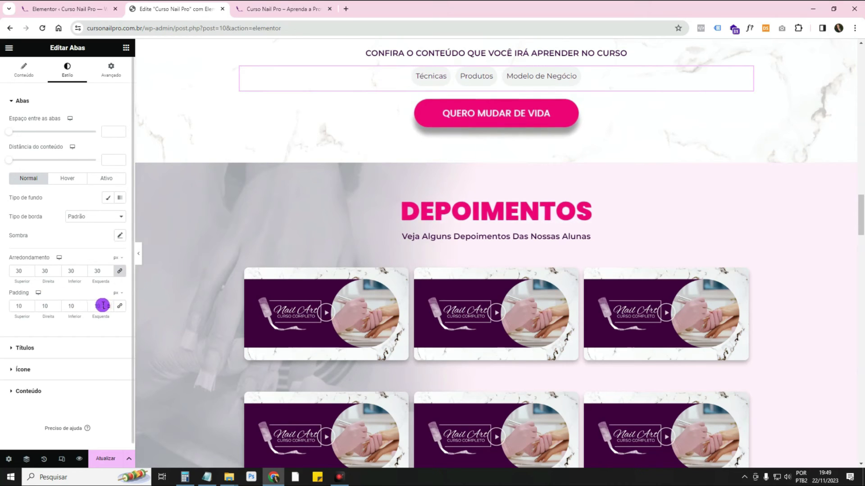
{"action": "left_click", "coordinate": [121, 307]}
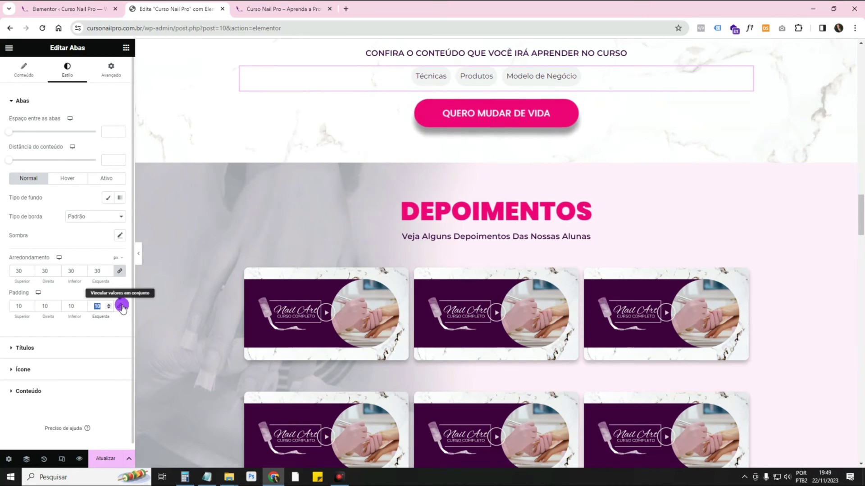
{"action": "type", "text": "30"}
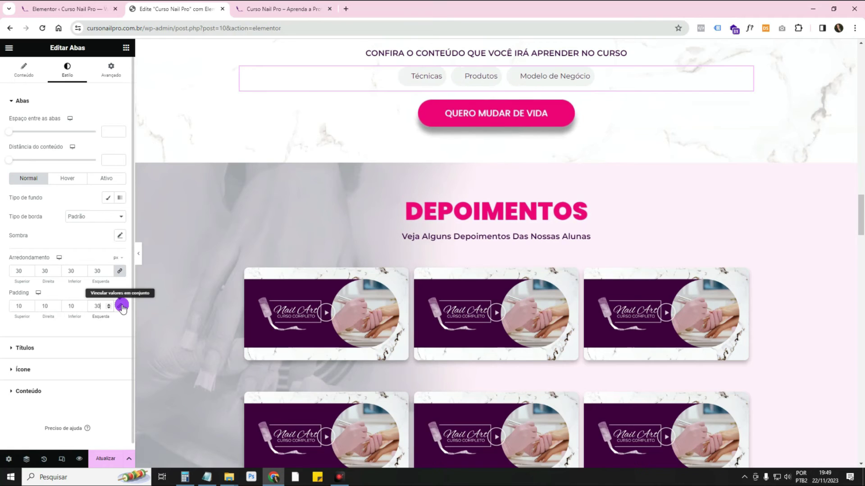
{"action": "double_click", "coordinate": [38, 307]}
{"action": "type", "text": "30"}
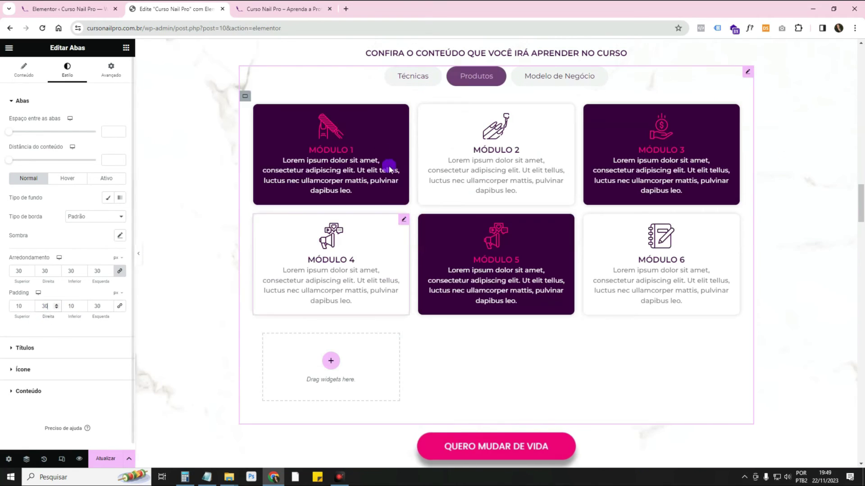
Step: Set the tabs' hover background to the site's pink global colour
{"action": "left_click", "coordinate": [115, 236]}
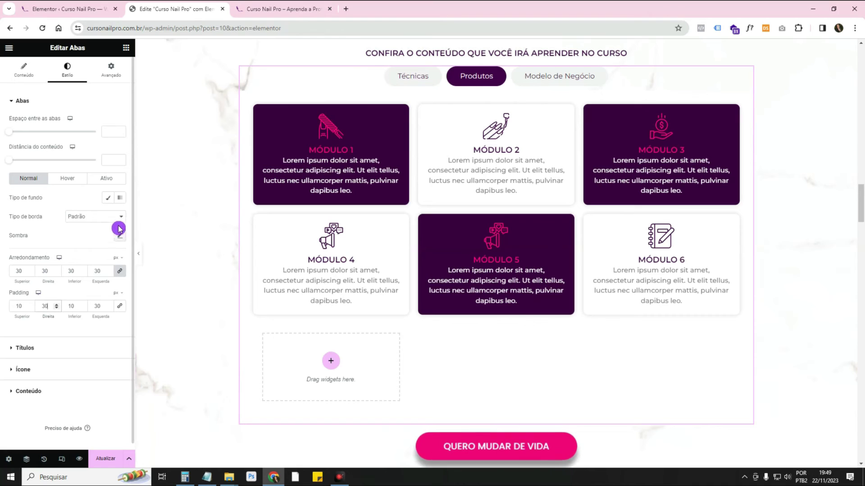
{"action": "left_click", "coordinate": [109, 200]}
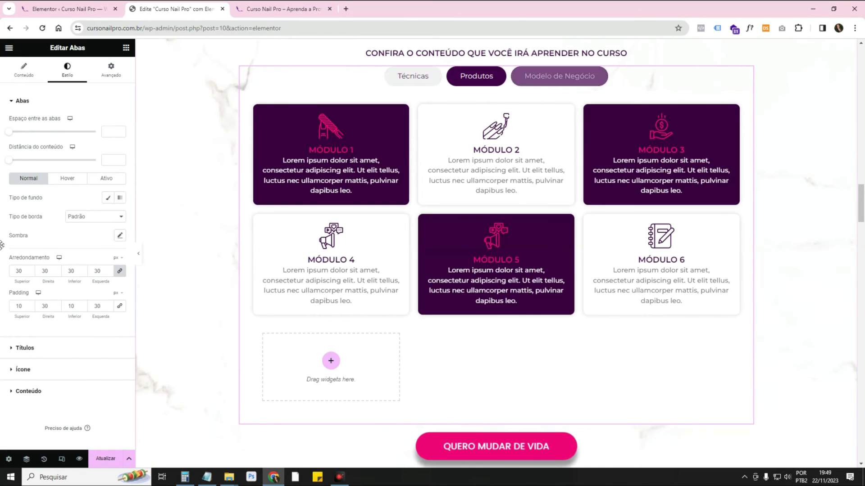
{"action": "left_click", "coordinate": [80, 181]}
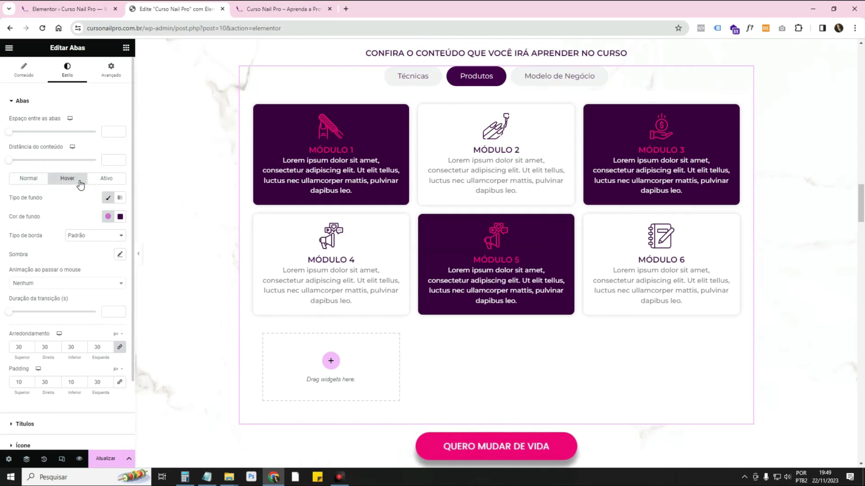
{"action": "left_click", "coordinate": [525, 80]}
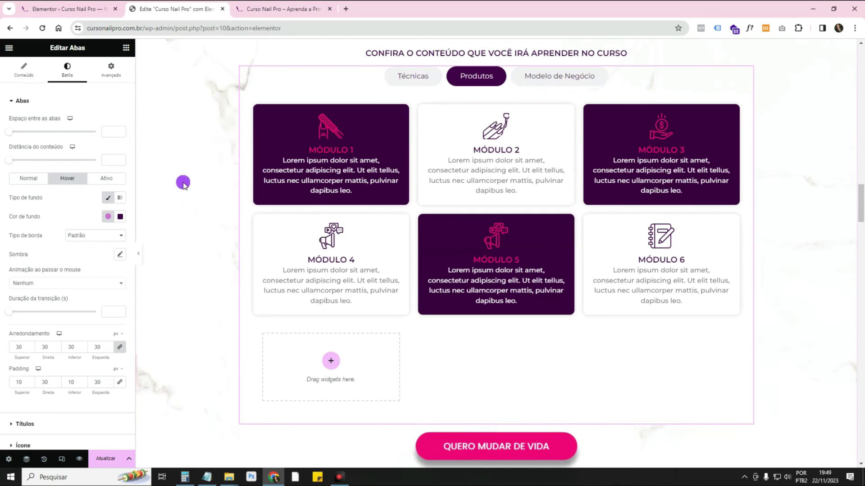
{"action": "left_click", "coordinate": [108, 217]}
{"action": "left_click", "coordinate": [87, 258]}
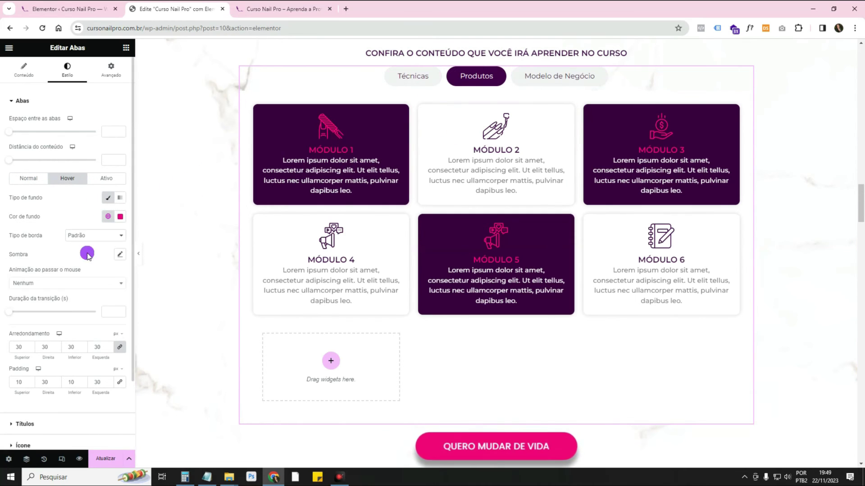
Step: Set the active tab's background to the same pink global colour
{"action": "left_click", "coordinate": [119, 179]}
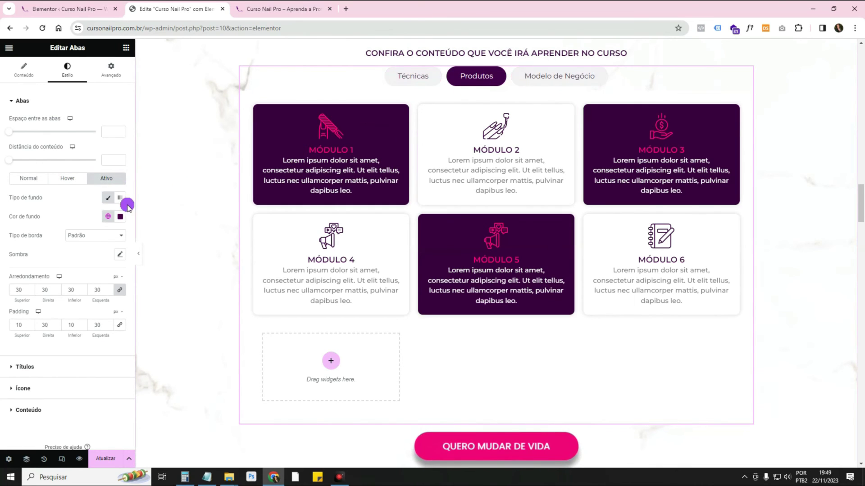
{"action": "left_click", "coordinate": [108, 217]}
{"action": "left_click", "coordinate": [95, 255]}
{"action": "left_click", "coordinate": [104, 215]}
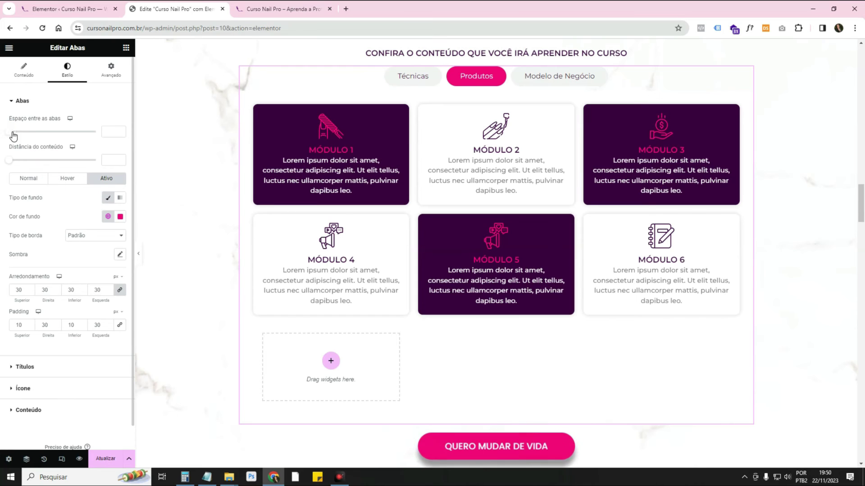
Step: Set the space between the tabs to 29 and their distance from the content to 0
{"action": "left_click_drag", "start_coordinate": [14, 136], "coordinate": [23, 137]}
{"action": "left_click_drag", "start_coordinate": [15, 135], "coordinate": [13, 135]}
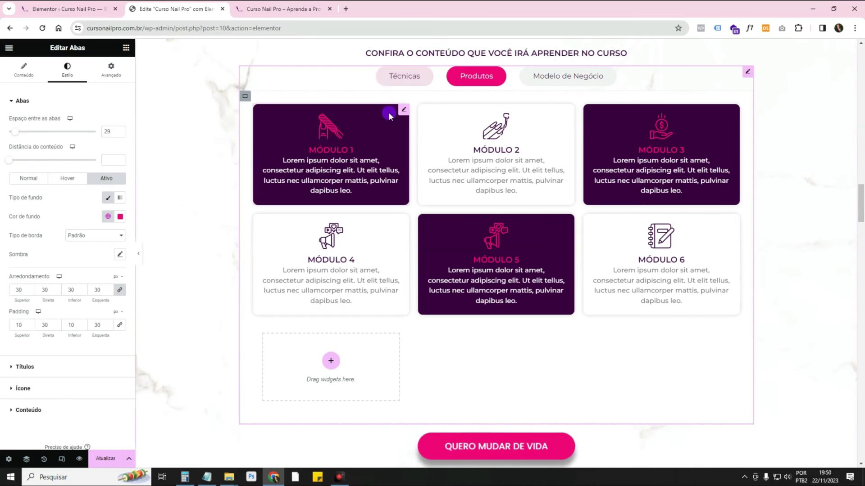
{"action": "left_click", "coordinate": [11, 161]}
{"action": "left_click_drag", "start_coordinate": [11, 163], "coordinate": [8, 164]}
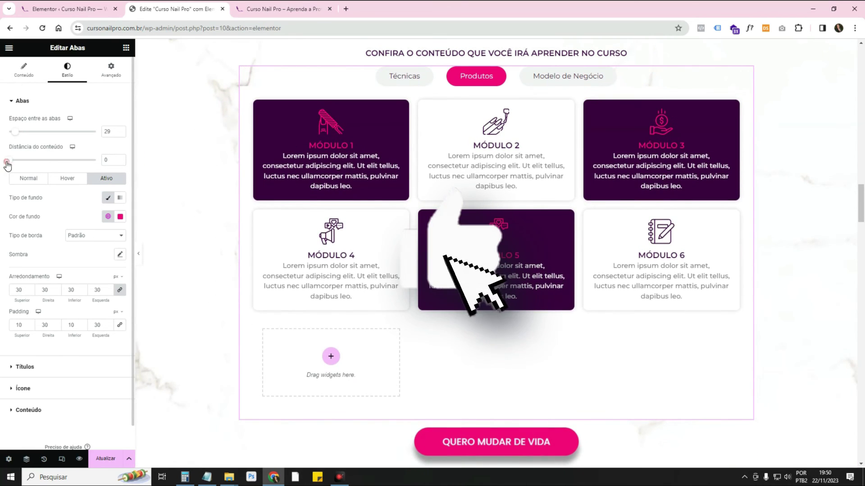
Step: Review the tabs' title and icon style options, and expand the Técnicas item to examine its icon choices
{"action": "left_click", "coordinate": [80, 366]}
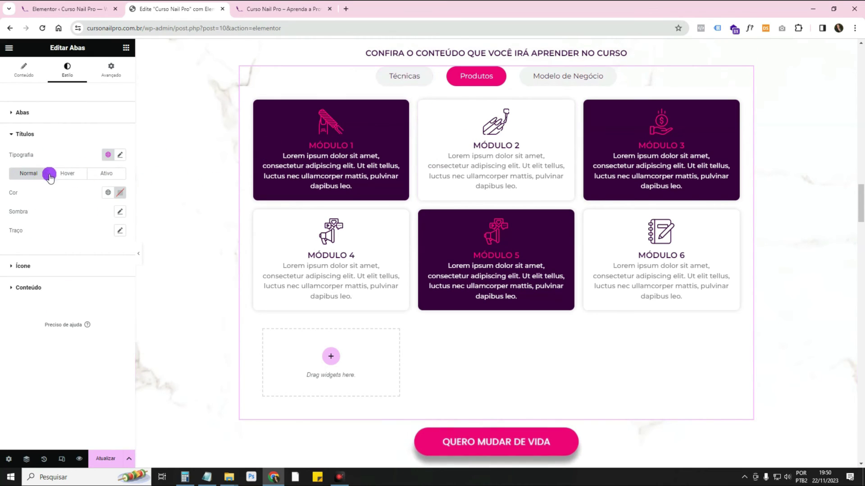
{"action": "left_click", "coordinate": [83, 268]}
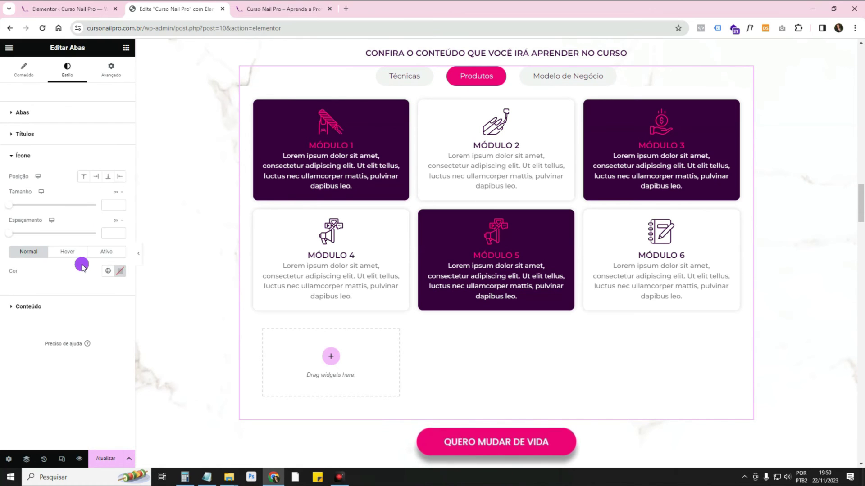
{"action": "left_click", "coordinate": [25, 83]}
{"action": "left_click", "coordinate": [35, 137]}
{"action": "left_click", "coordinate": [111, 186]}
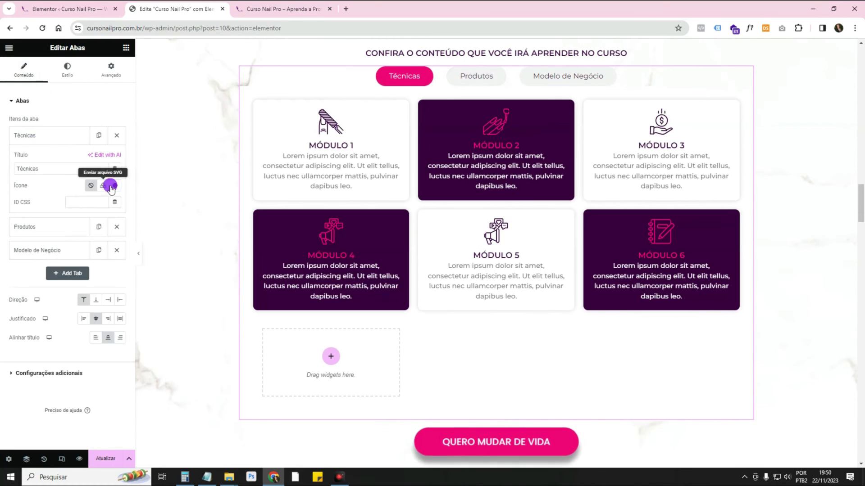
Step: Give the Técnicas tab the circled down-arrow icon from the icon library
{"action": "left_click", "coordinate": [115, 186]}
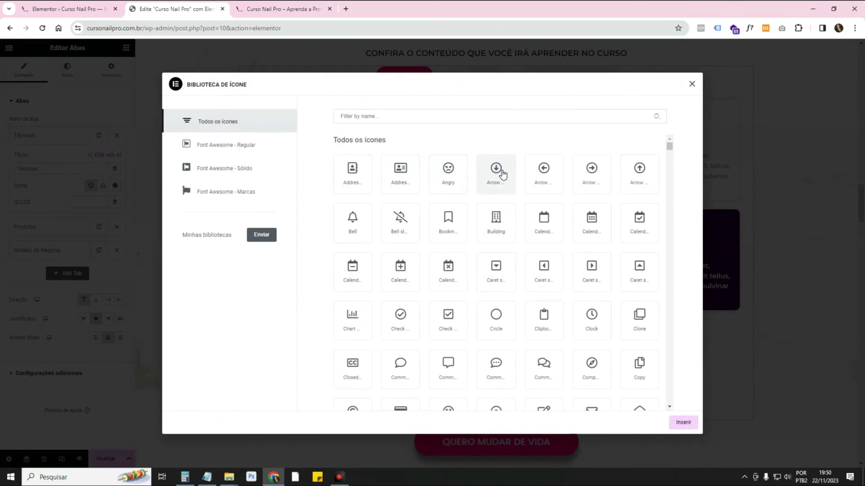
{"action": "double_click", "coordinate": [496, 171]}
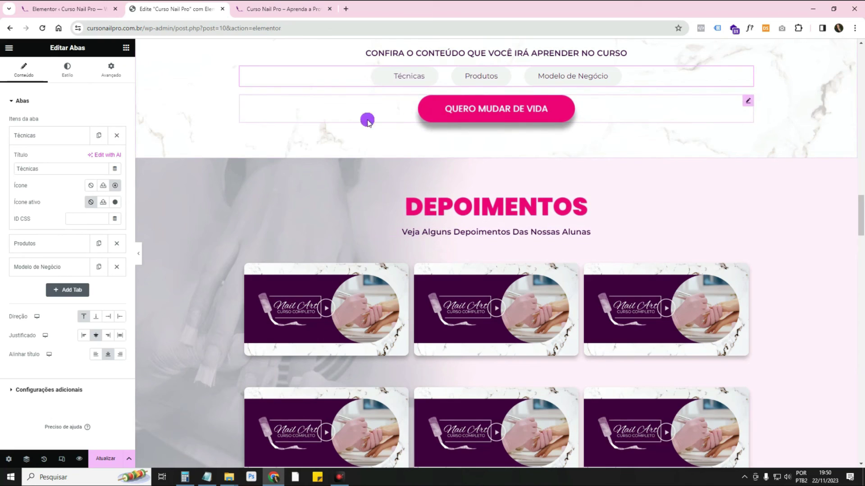
{"action": "left_click", "coordinate": [69, 139]}
Step: Insert tik-tok.svg from the media library as the icon of the Produtos tab
{"action": "left_click", "coordinate": [68, 155]}
{"action": "left_click", "coordinate": [104, 209]}
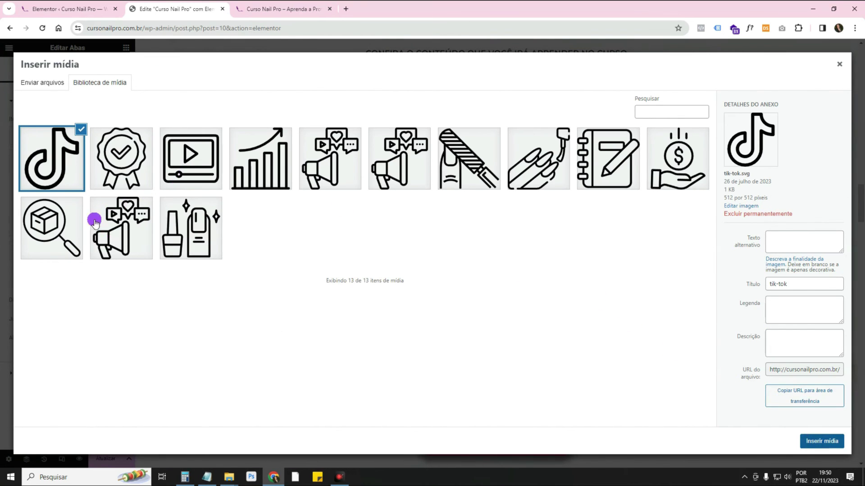
{"action": "key", "text": "Escape"}
{"action": "left_click", "coordinate": [75, 159]}
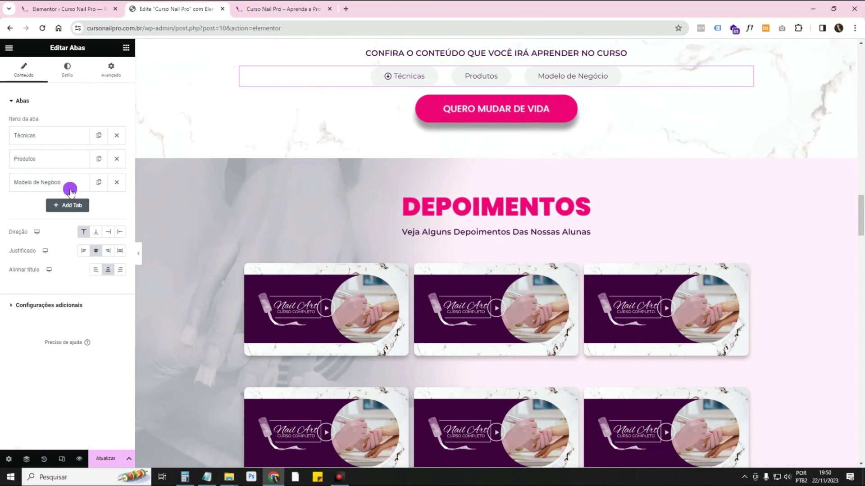
Step: Try the icon position options for the tabs and place the icons above their titles
{"action": "left_click", "coordinate": [71, 190]}
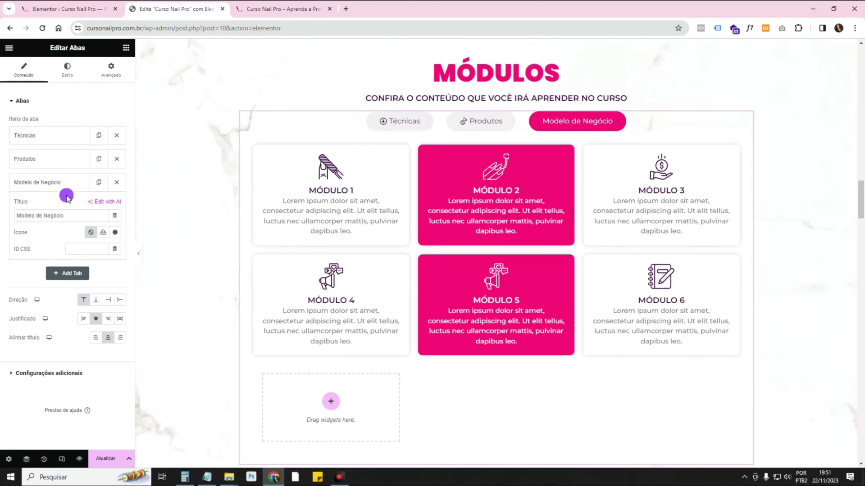
{"action": "left_click", "coordinate": [66, 184]}
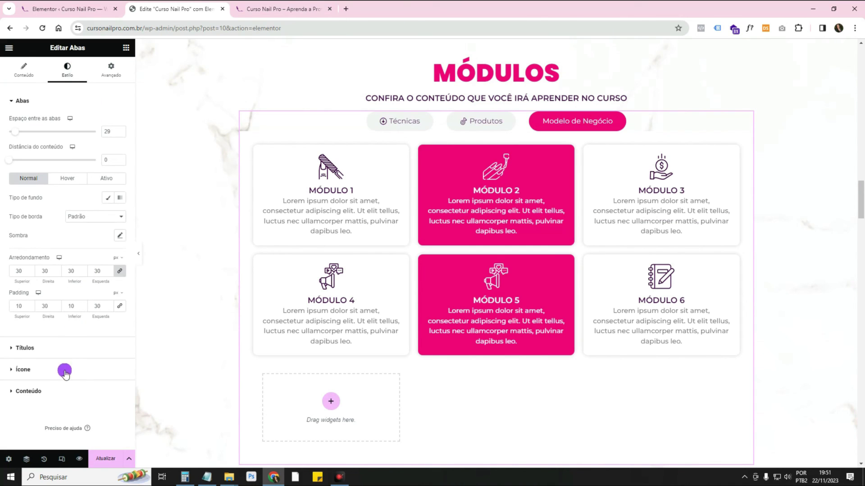
{"action": "left_click", "coordinate": [66, 372]}
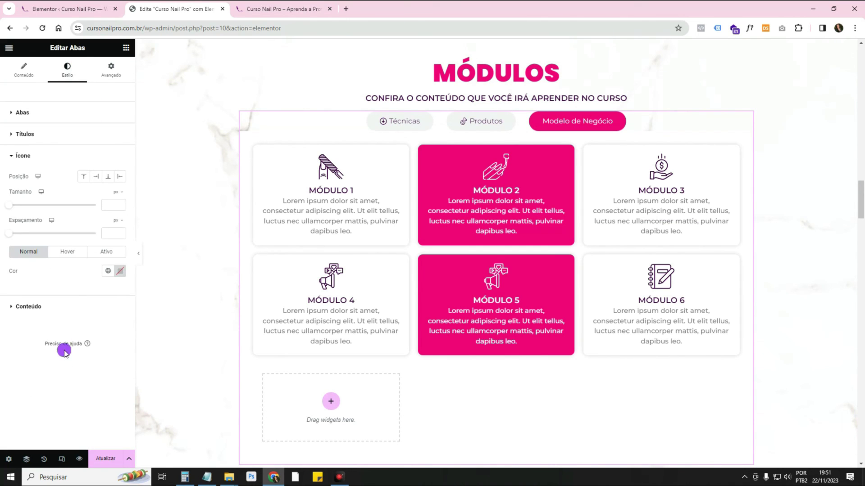
{"action": "left_click", "coordinate": [89, 177]}
{"action": "left_click", "coordinate": [107, 179]}
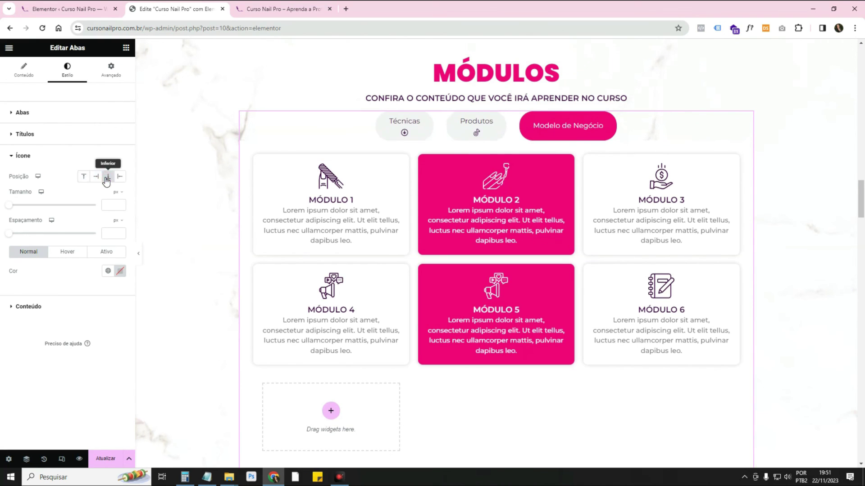
{"action": "left_click", "coordinate": [121, 178]}
{"action": "left_click", "coordinate": [85, 178]}
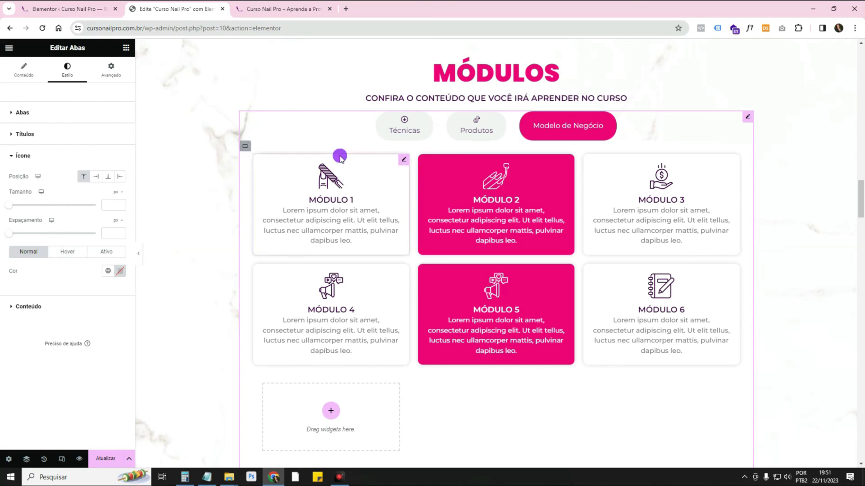
Step: Set the tab icons' hover colour to the Secundário global colour
{"action": "left_click", "coordinate": [66, 254]}
{"action": "left_click", "coordinate": [117, 272]}
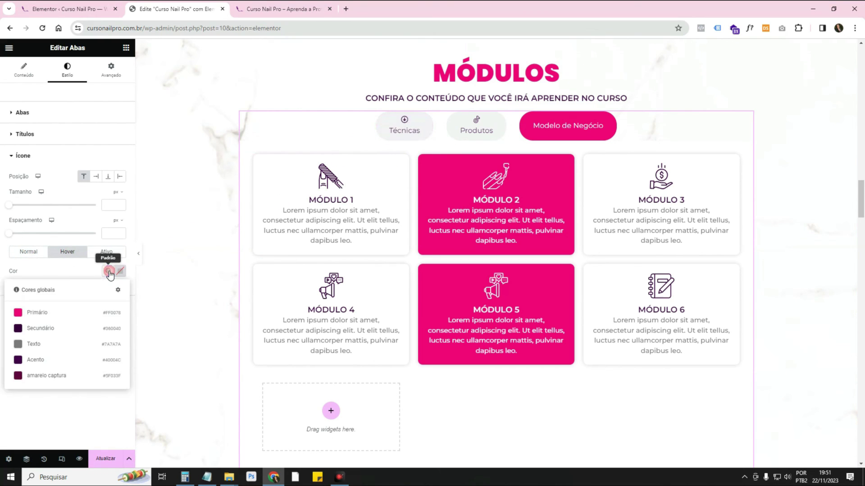
{"action": "left_click", "coordinate": [87, 329]}
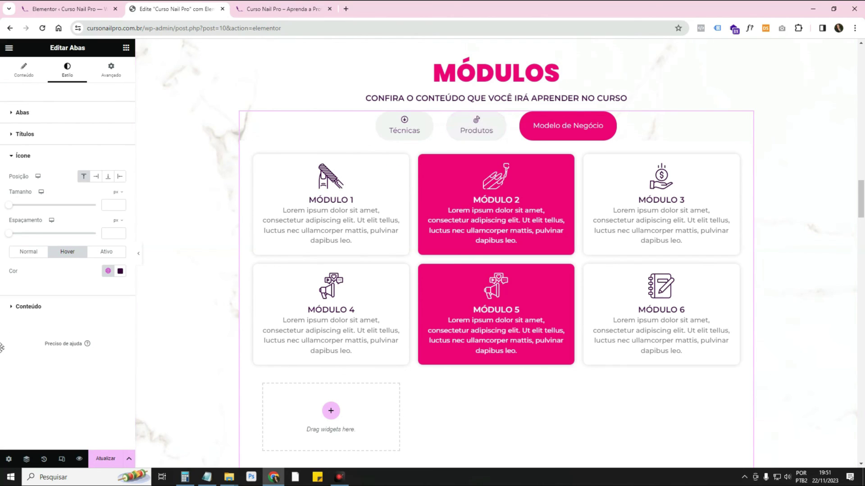
{"action": "left_click", "coordinate": [120, 271]}
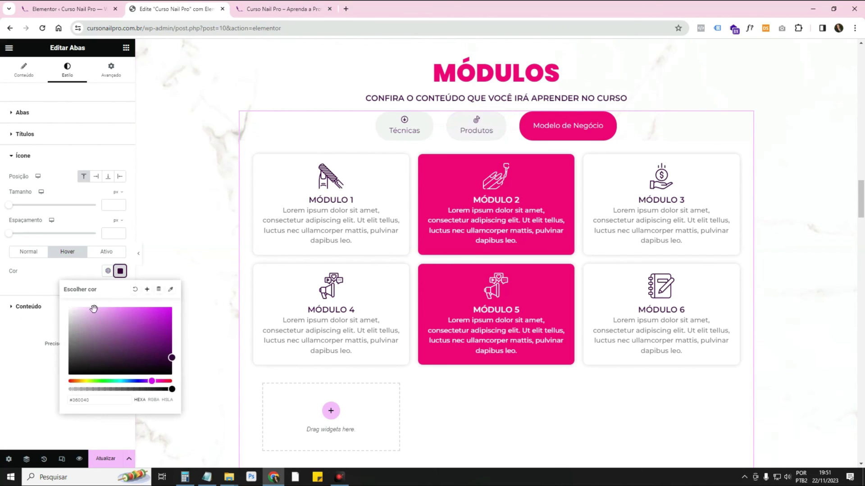
{"action": "left_click", "coordinate": [35, 274]}
{"action": "left_click", "coordinate": [24, 70]}
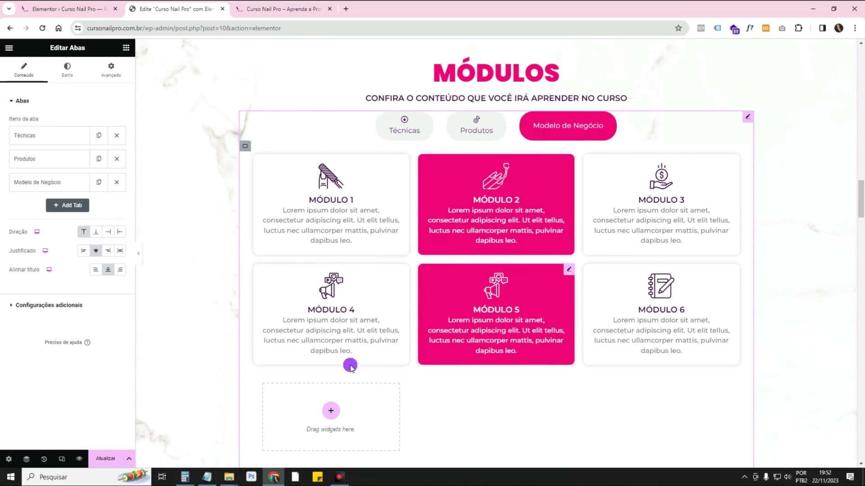
{"action": "left_click", "coordinate": [128, 78]}
{"action": "scroll", "coordinate": [93, 270], "scroll_direction": "down", "scroll_amount": 5}
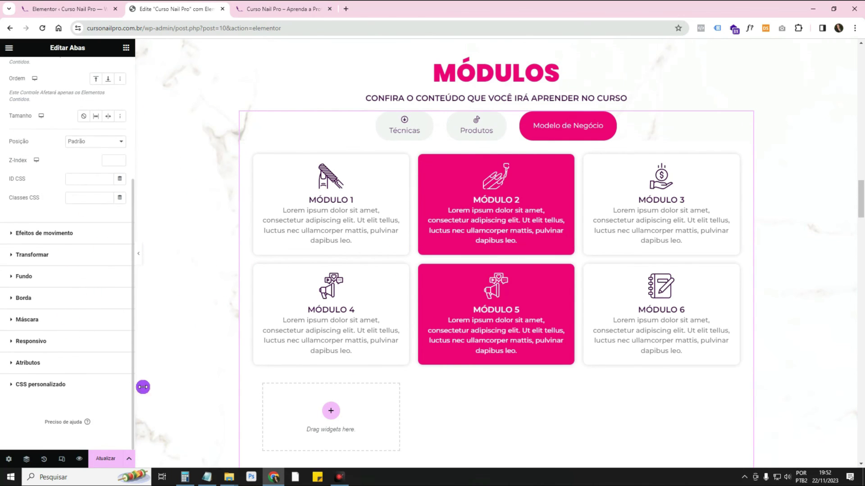
{"action": "scroll", "coordinate": [68, 225], "scroll_direction": "up", "scroll_amount": 5}
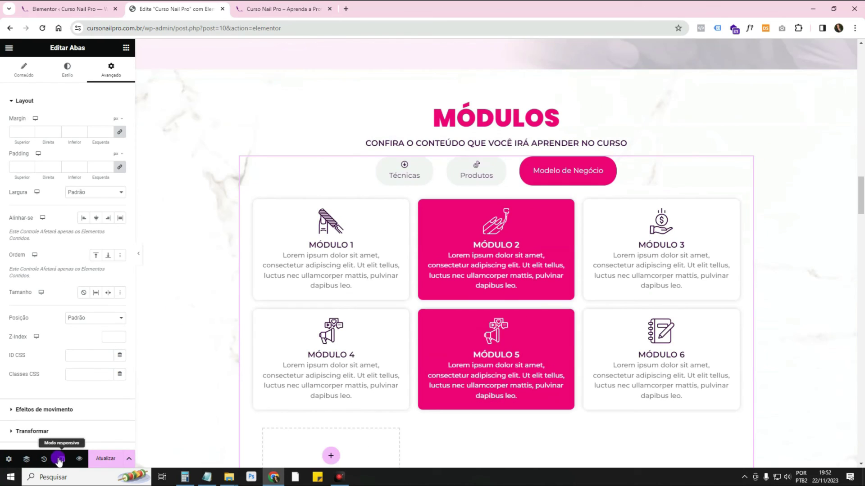
Step: Preview the Módulos tabs and icon boxes in the mobile portrait layout, and return to the desktop layout
{"action": "left_click", "coordinate": [62, 459]}
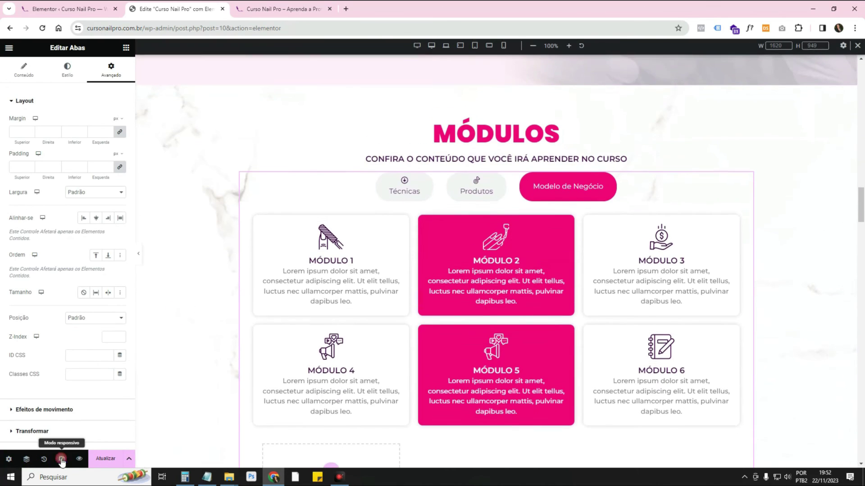
{"action": "left_click", "coordinate": [505, 49]}
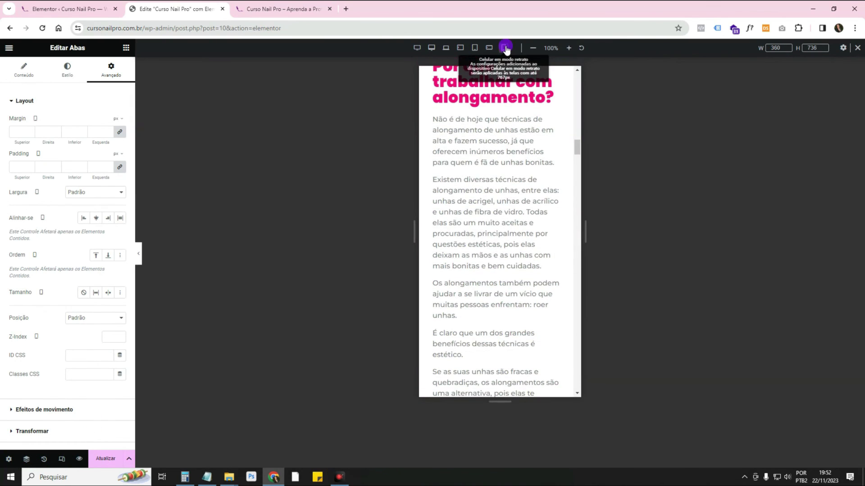
{"action": "scroll", "coordinate": [547, 180], "scroll_direction": "down", "scroll_amount": 15}
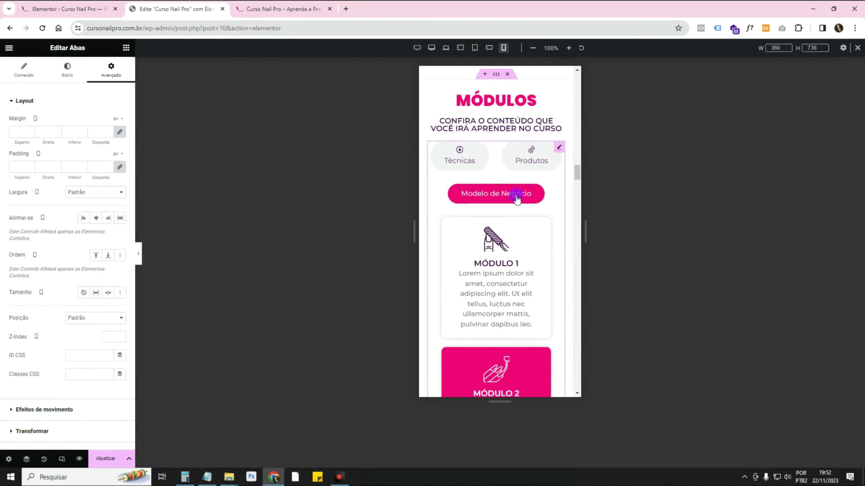
{"action": "scroll", "coordinate": [544, 230], "scroll_direction": "down", "scroll_amount": 1}
{"action": "scroll", "coordinate": [544, 227], "scroll_direction": "up", "scroll_amount": 1}
{"action": "scroll", "coordinate": [529, 190], "scroll_direction": "down", "scroll_amount": 4}
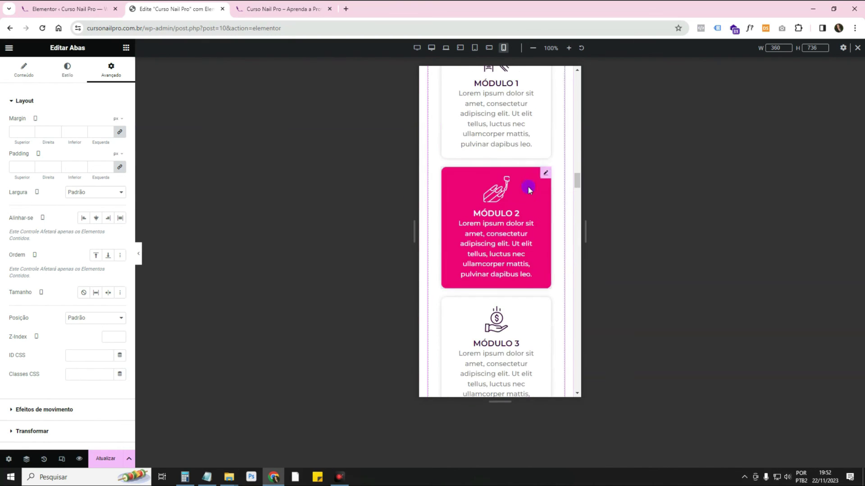
{"action": "left_click", "coordinate": [433, 48]}
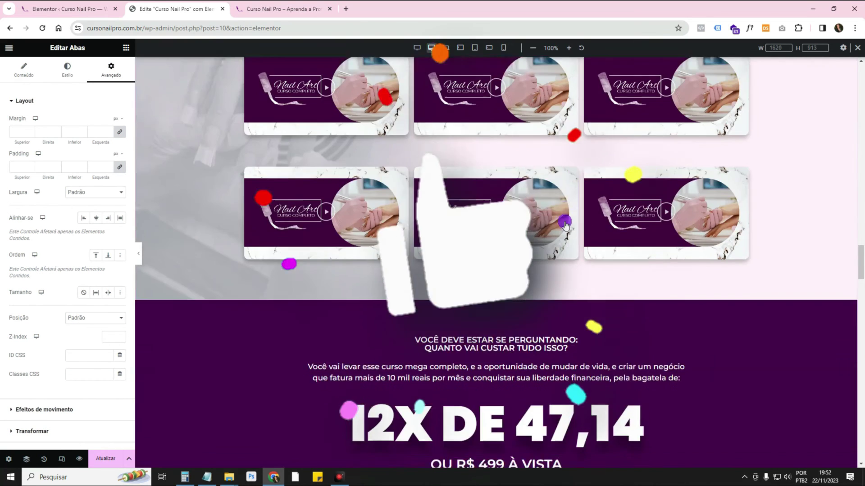
{"action": "scroll", "coordinate": [565, 222], "scroll_direction": "up", "scroll_amount": 7}
{"action": "scroll", "coordinate": [565, 223], "scroll_direction": "down", "scroll_amount": 2}
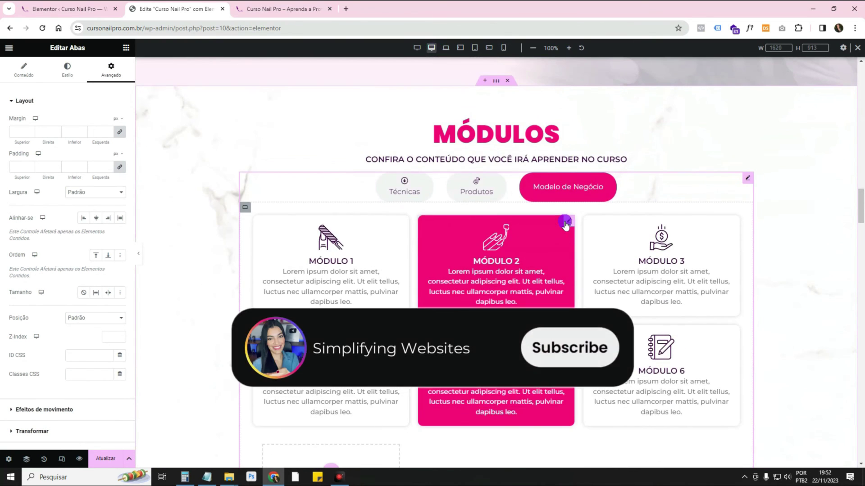